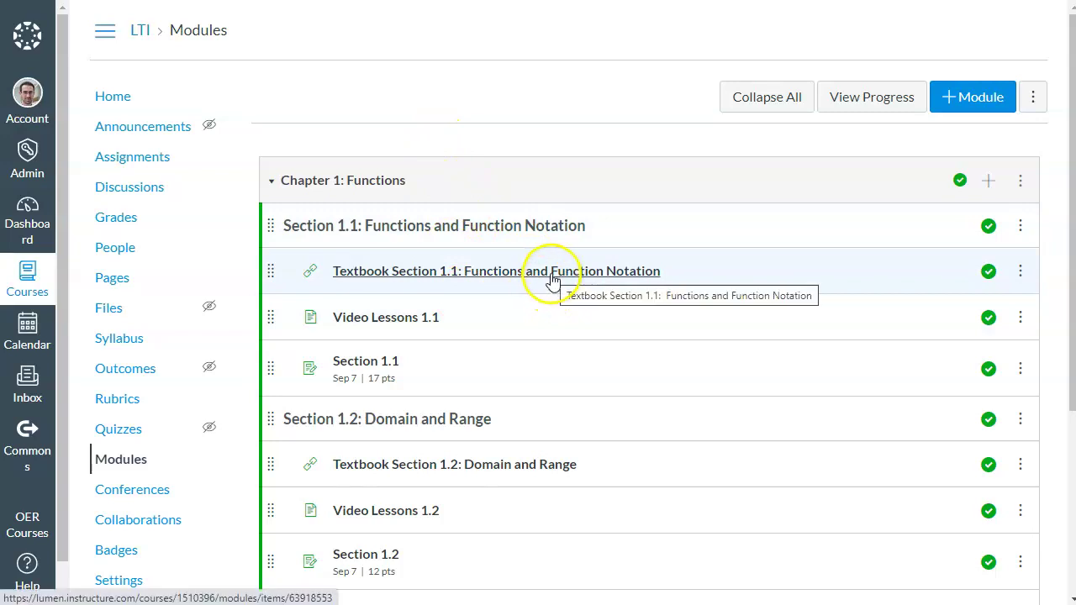
Open Section 1.1, link the course by copying the existing MyOpenMath course, and load the assessment
left_click(366, 362)
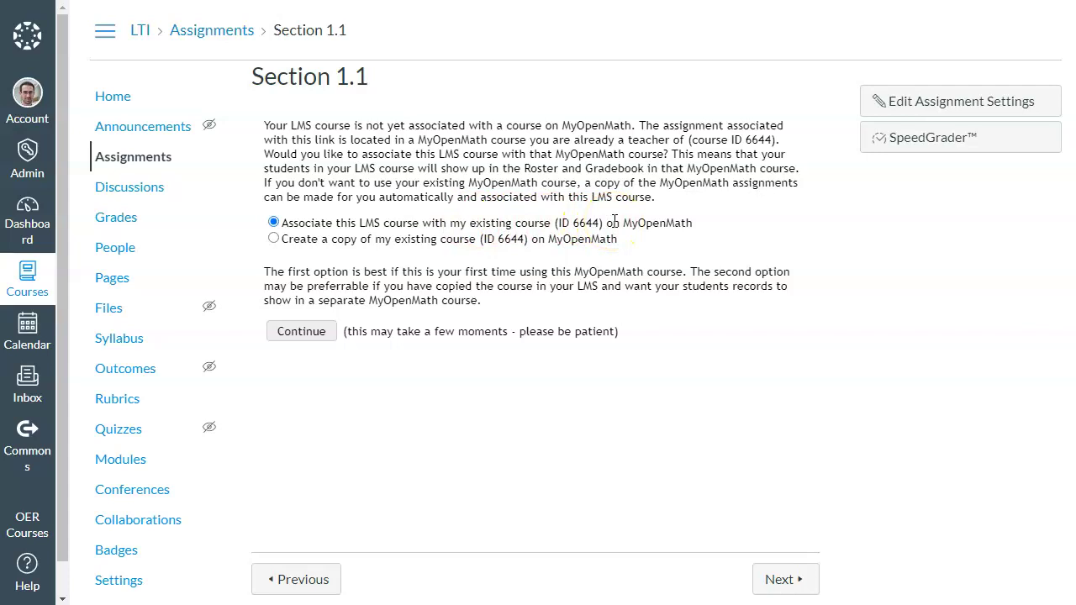
left_click(274, 239)
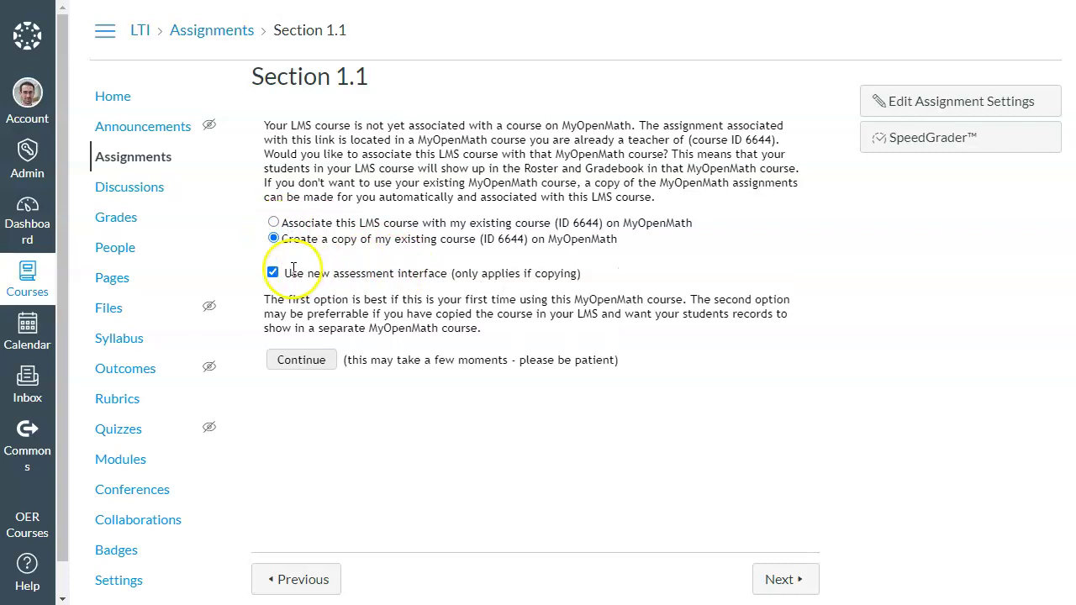
left_click(273, 223)
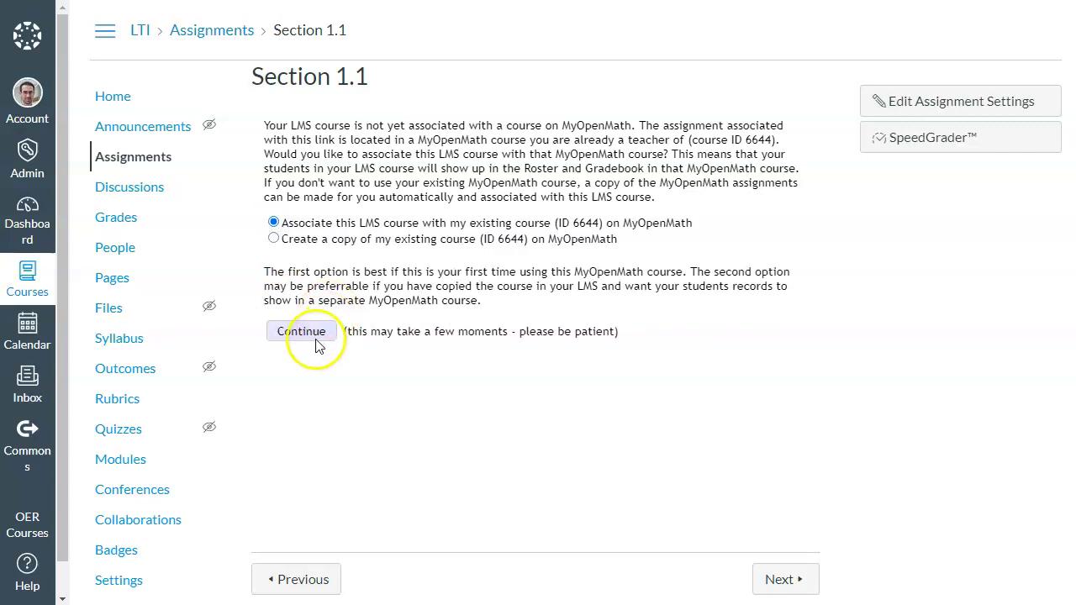
left_click(303, 332)
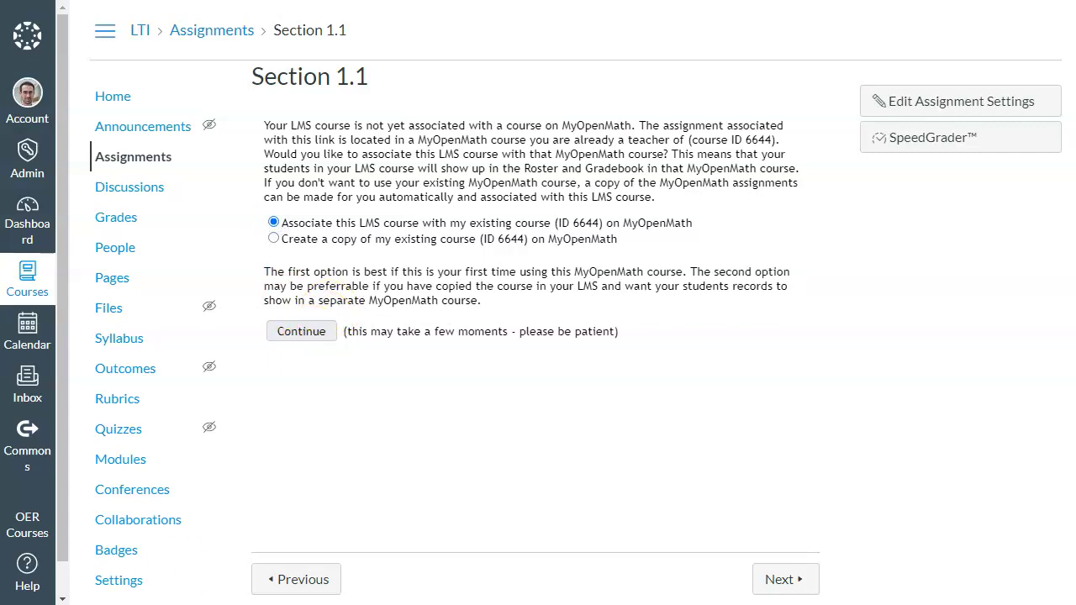
left_click(273, 238)
left_click(301, 360)
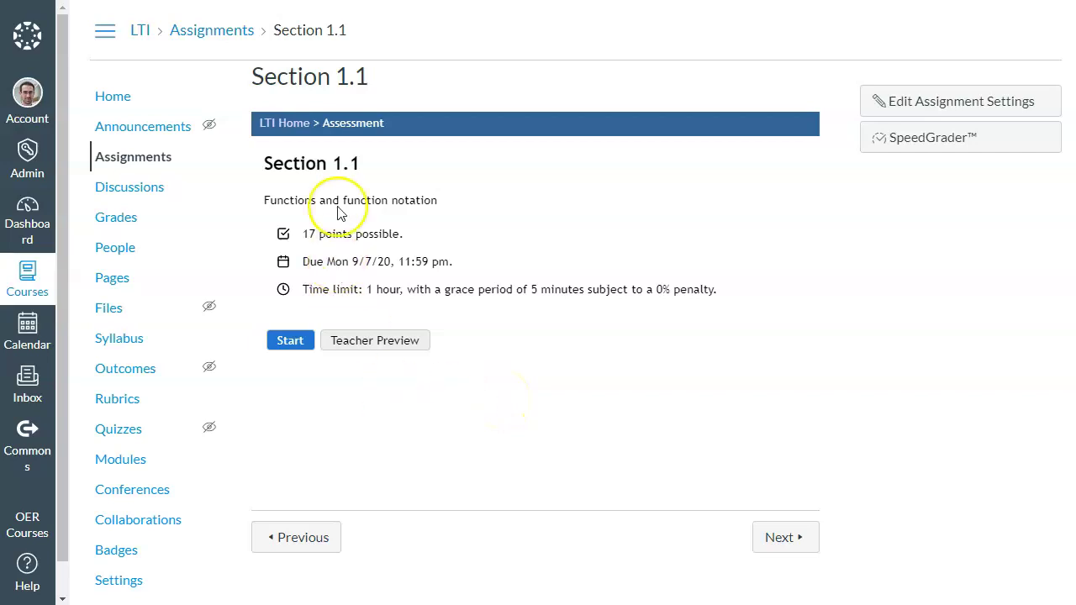
left_click(283, 125)
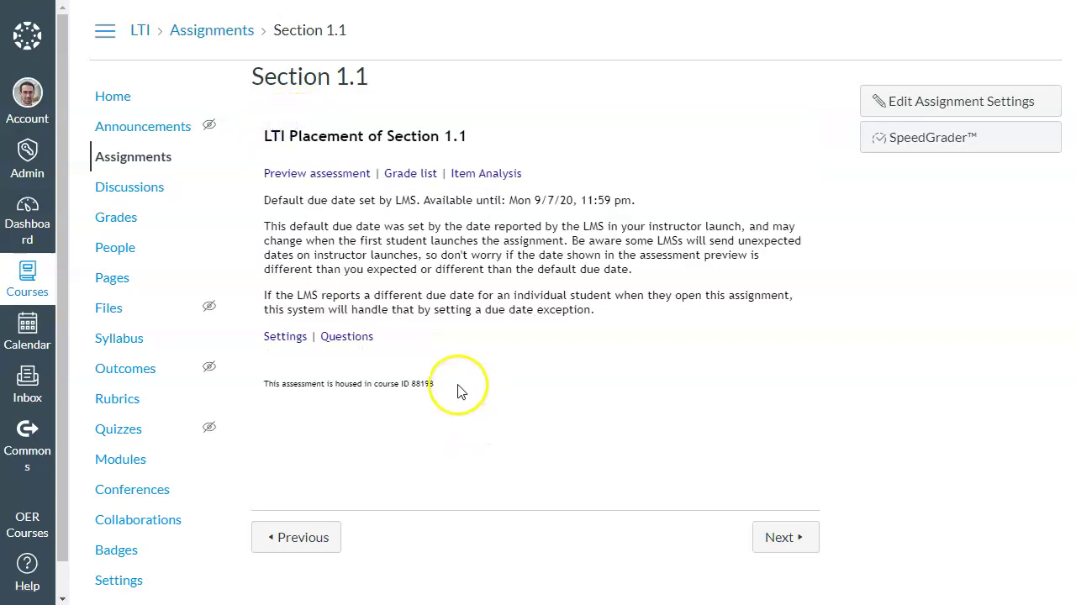
left_click_drag(461, 386, 409, 383)
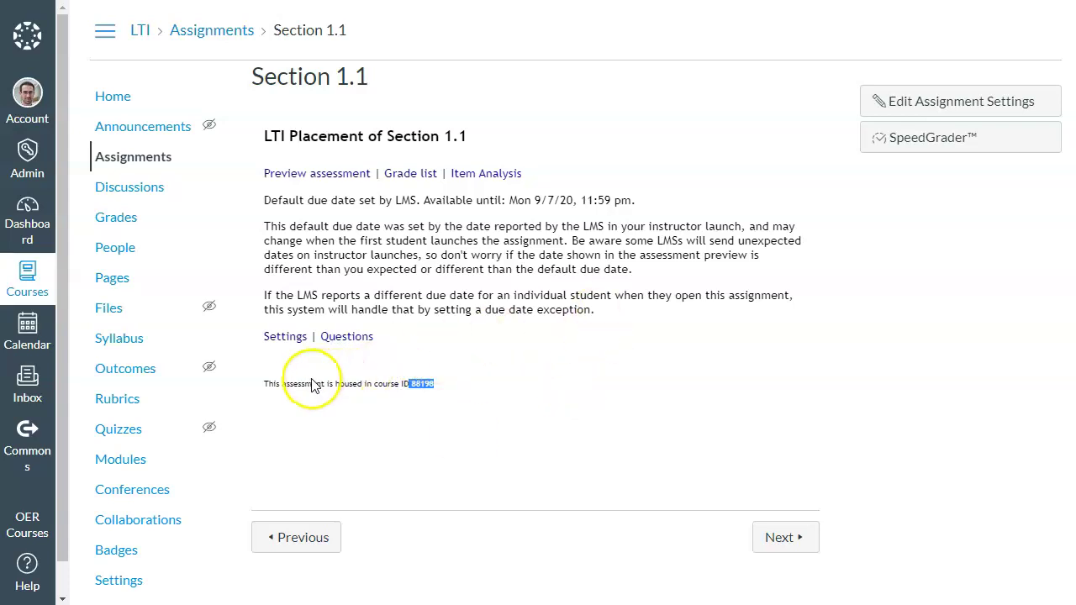
left_click_drag(305, 385, 475, 399)
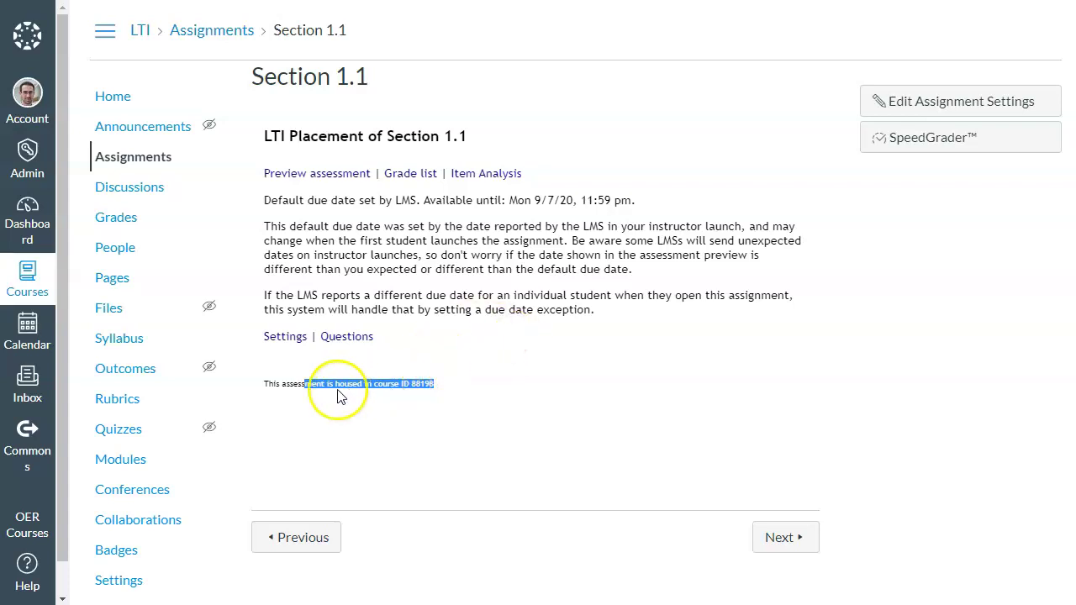
left_click(289, 388)
left_click_drag(268, 385, 465, 391)
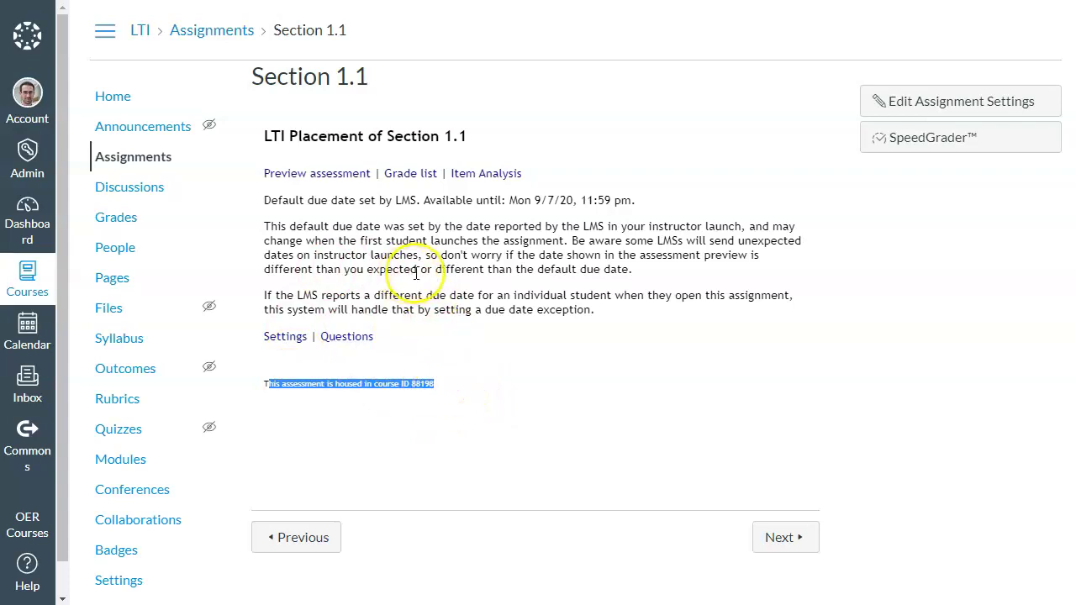
left_click(328, 175)
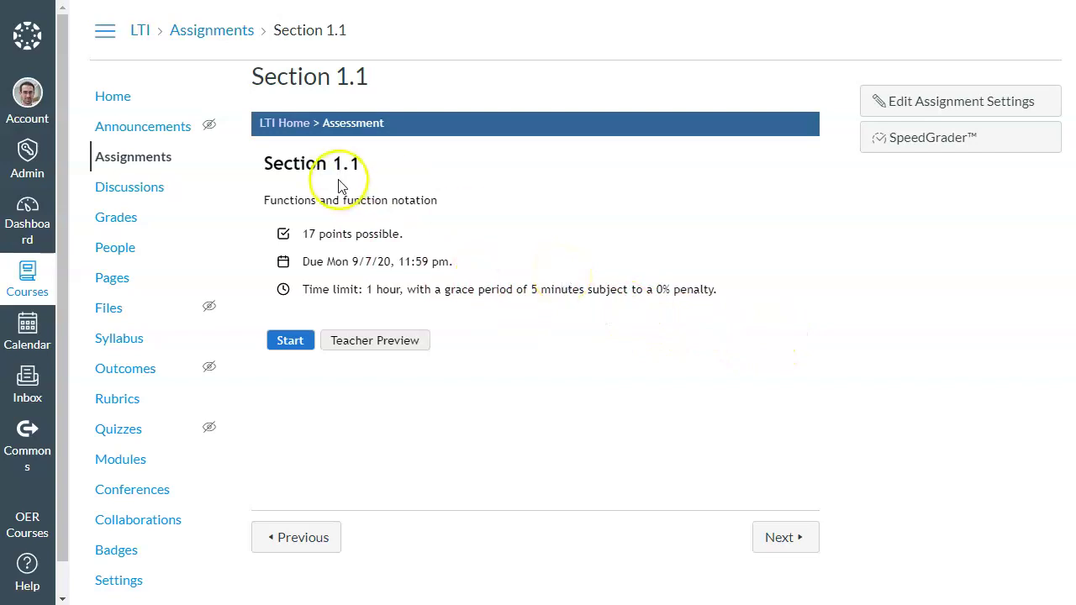
left_click(277, 139)
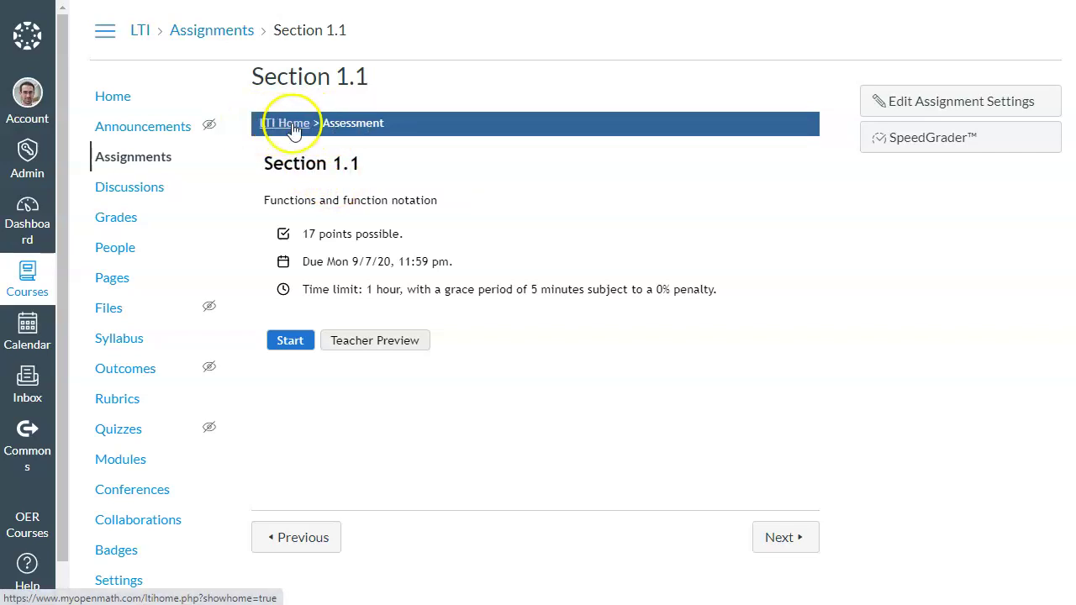
left_click(279, 127)
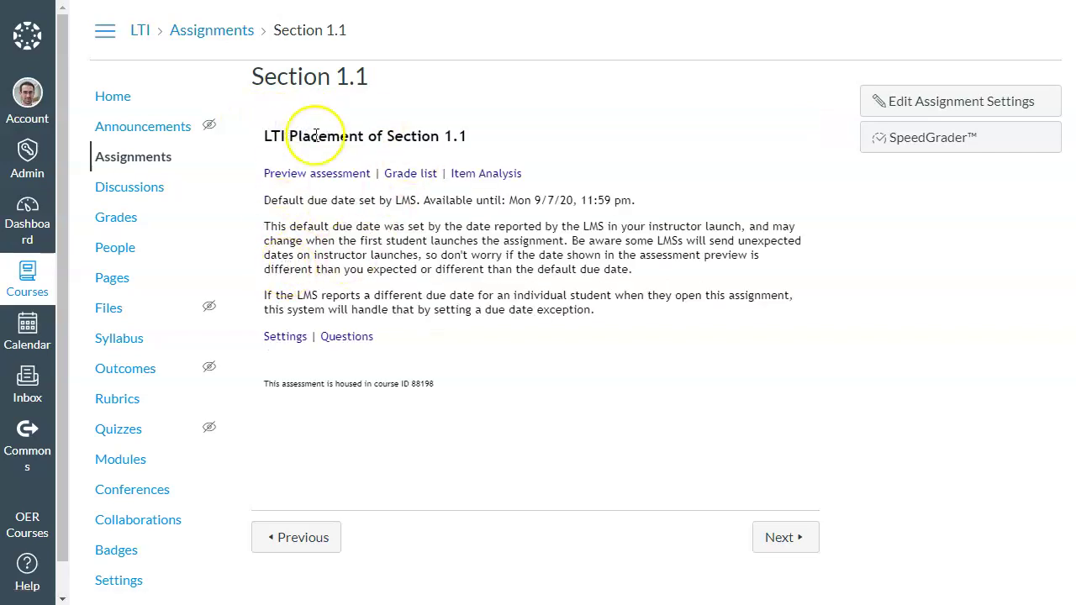
left_click(422, 178)
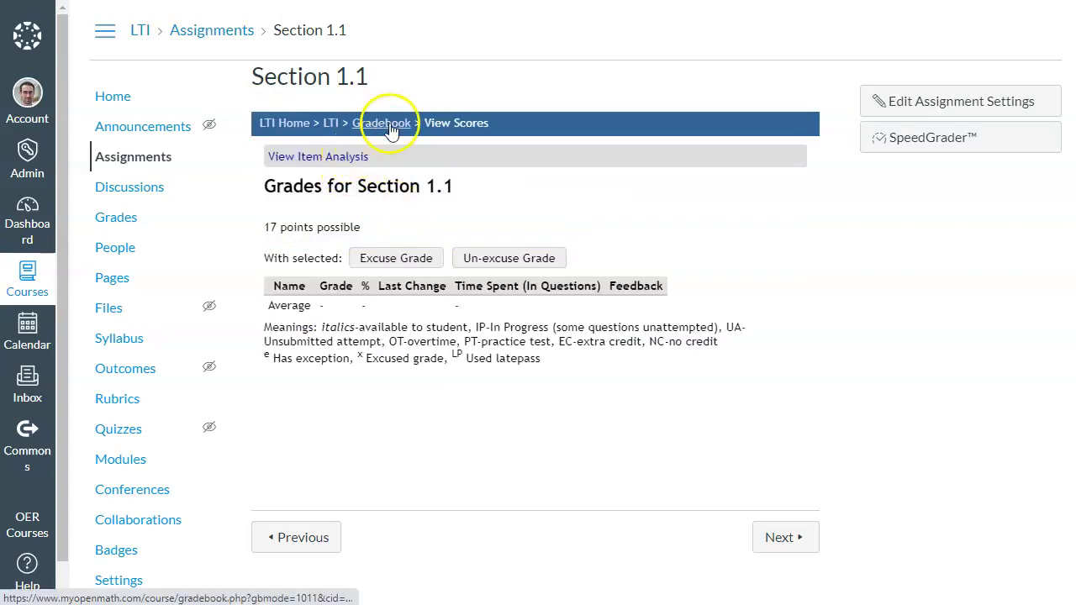
left_click(287, 125)
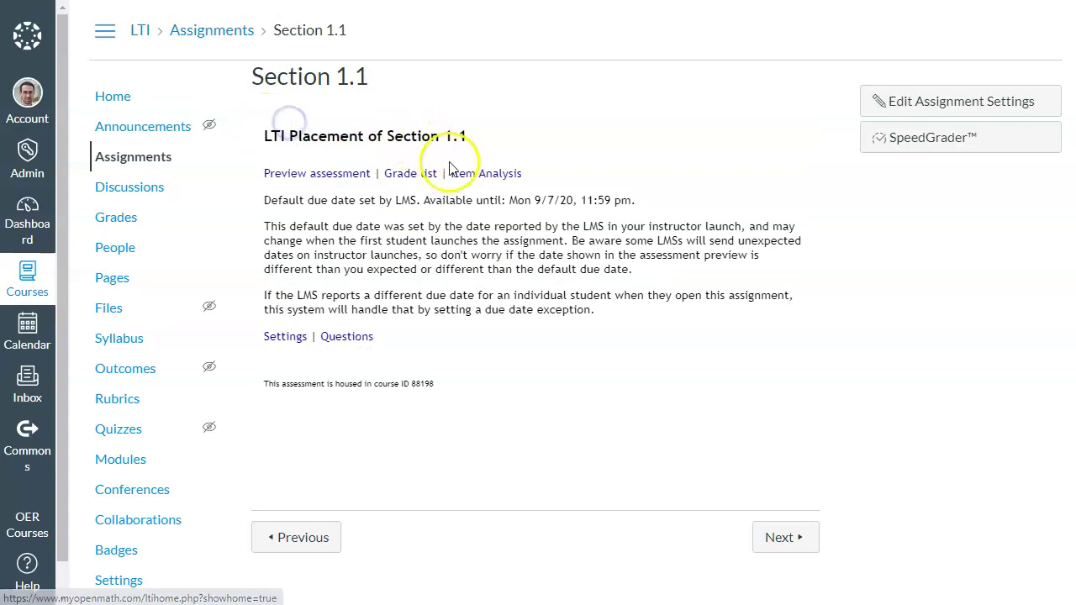
left_click(487, 173)
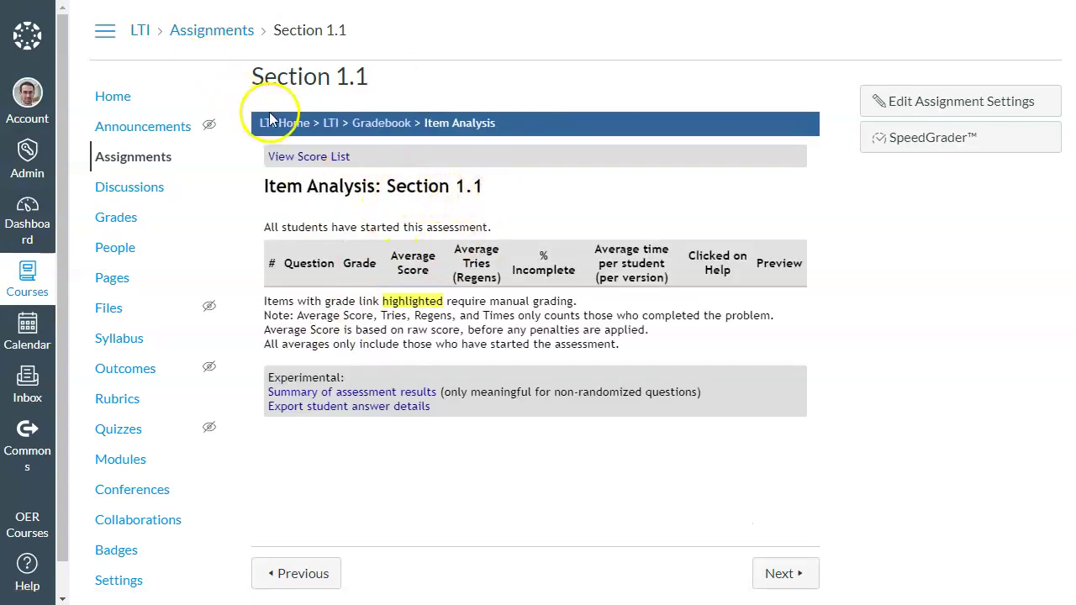
left_click(274, 124)
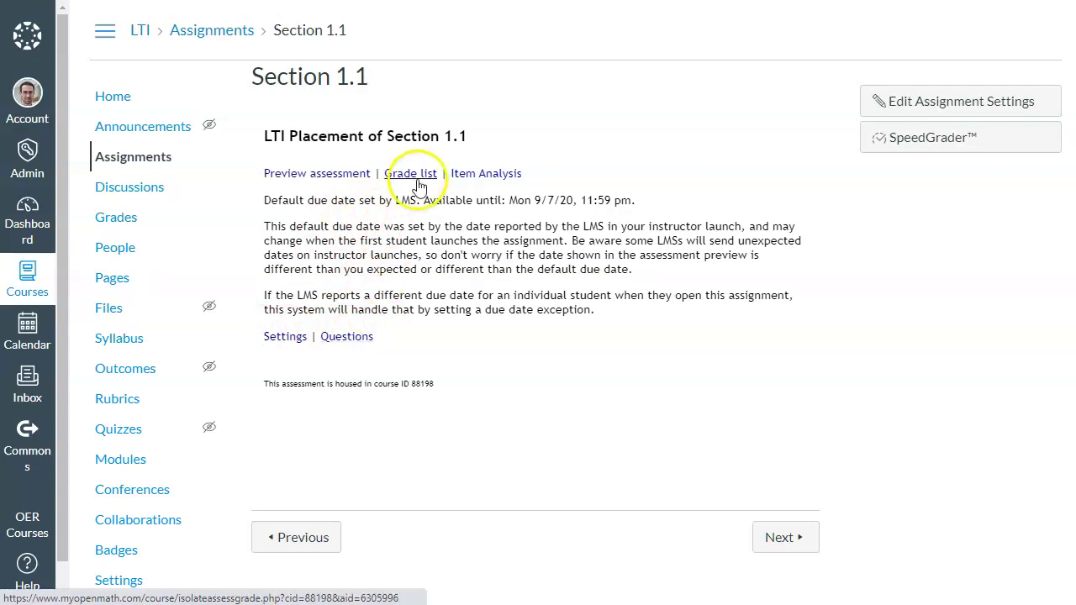
left_click(341, 177)
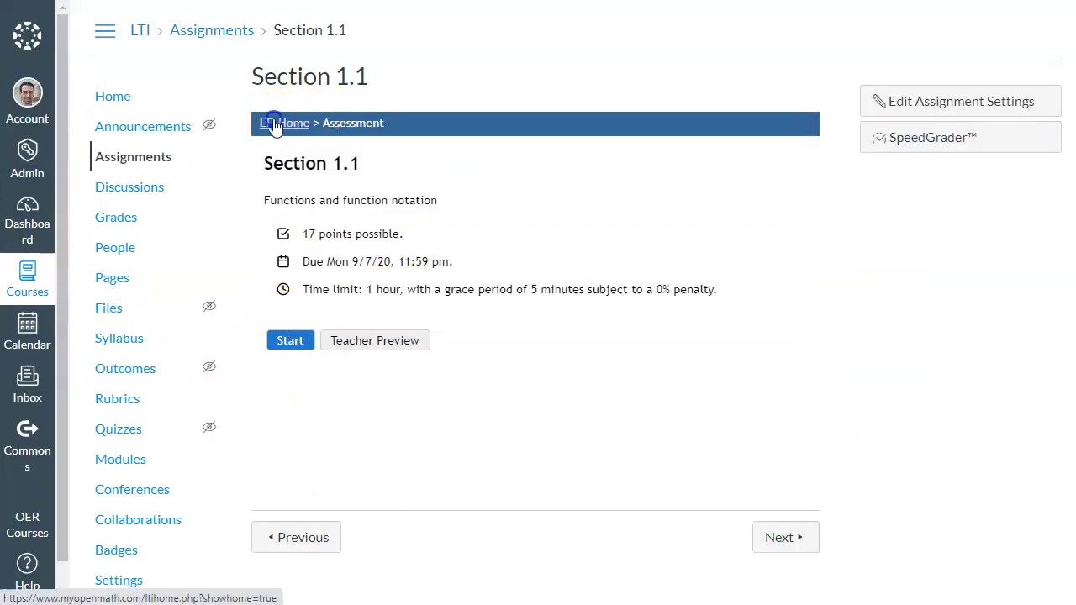
Go from the Section 1.1 LTI placement page to its grade list
left_click(275, 124)
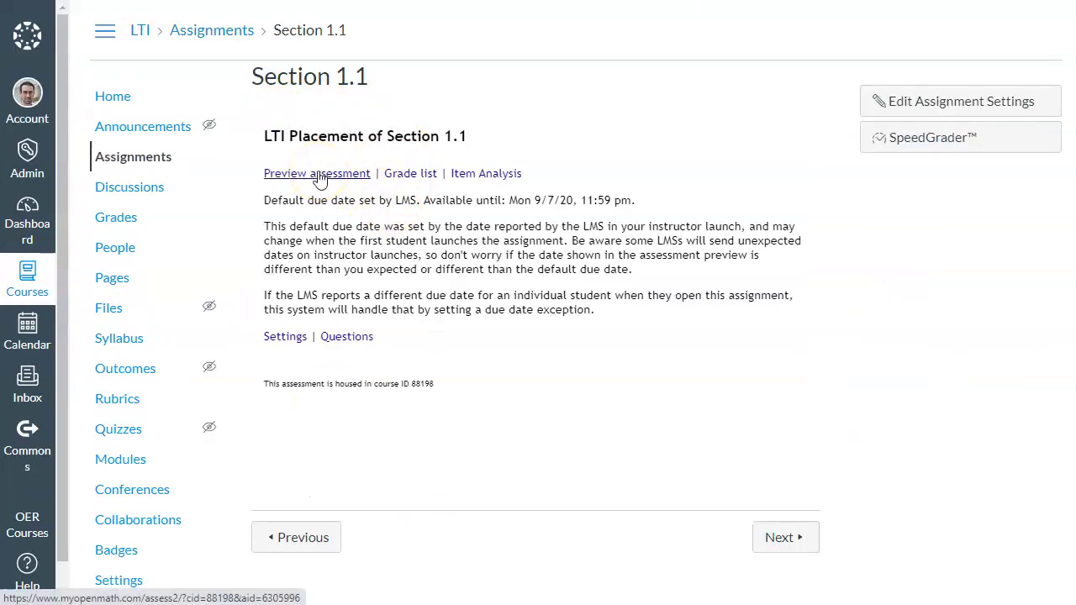
left_click(411, 173)
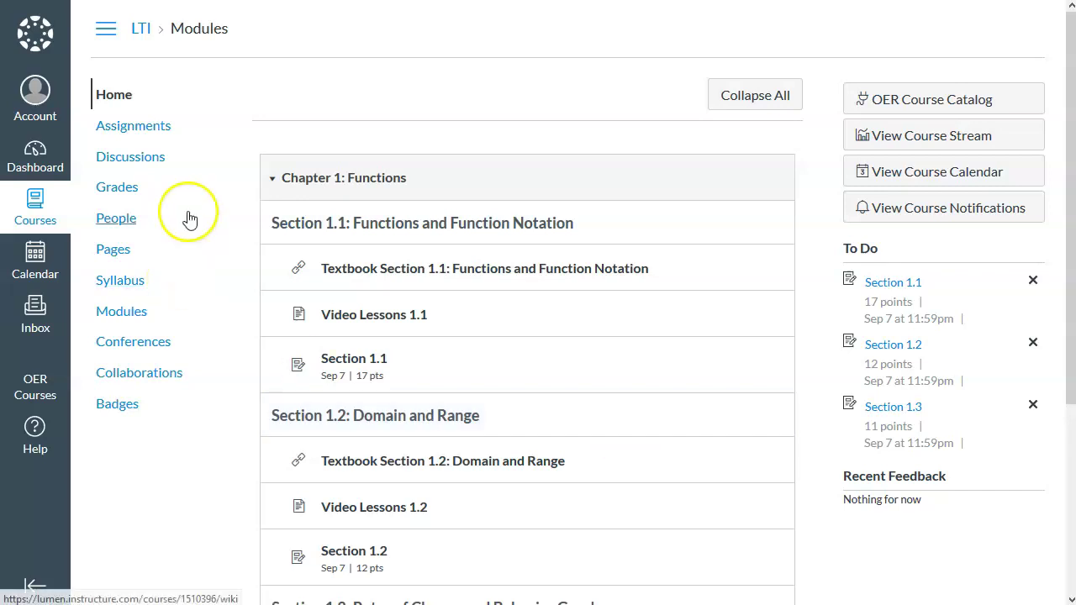
Open Section 1.1 and start the timed assessment attempt
left_click(378, 351)
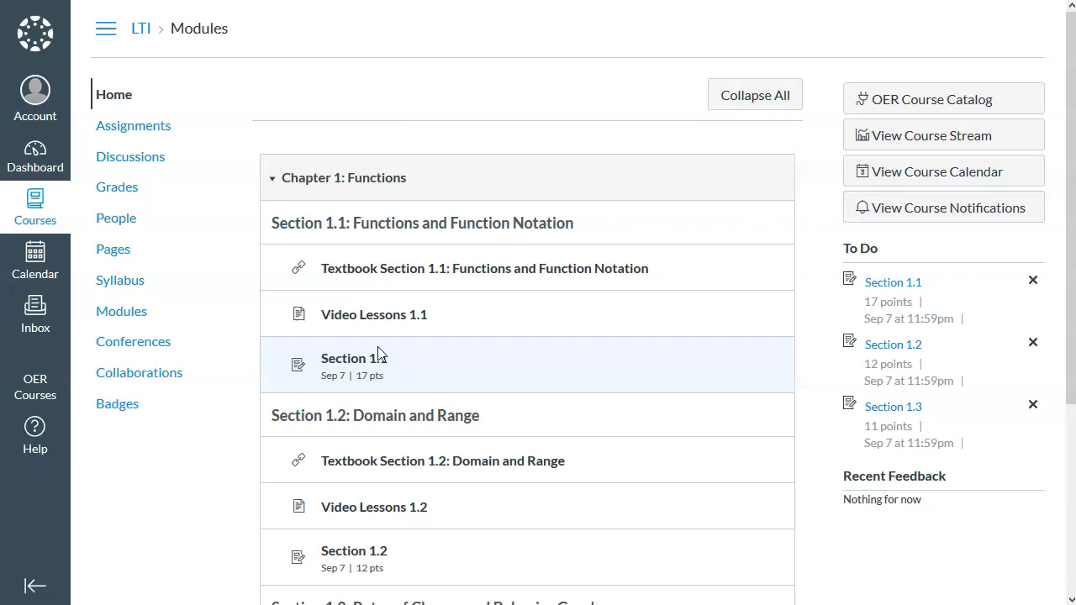
left_click(334, 368)
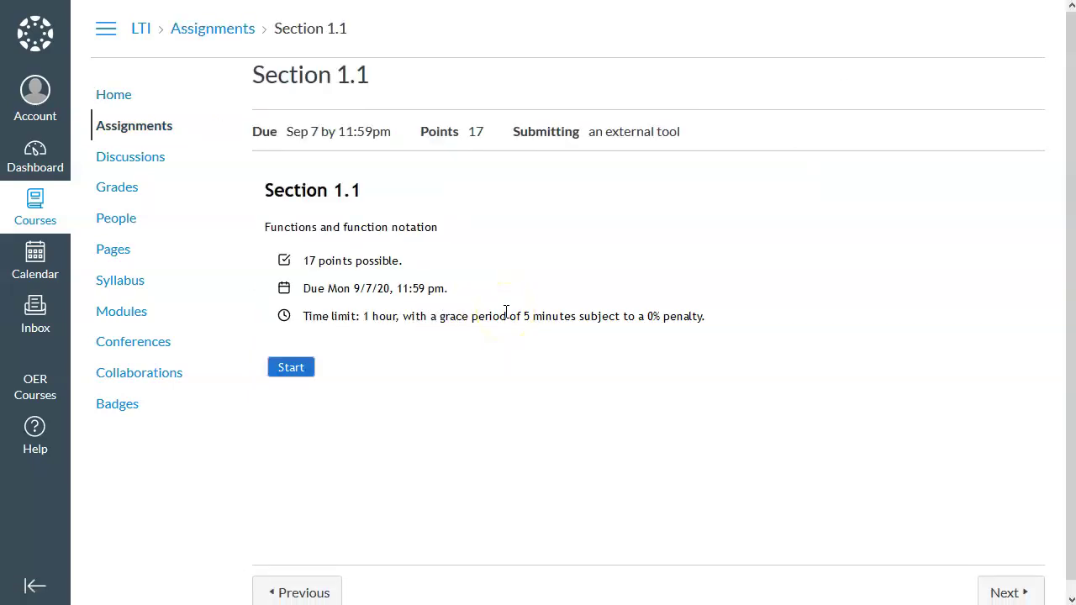
left_click(291, 370)
left_click(737, 387)
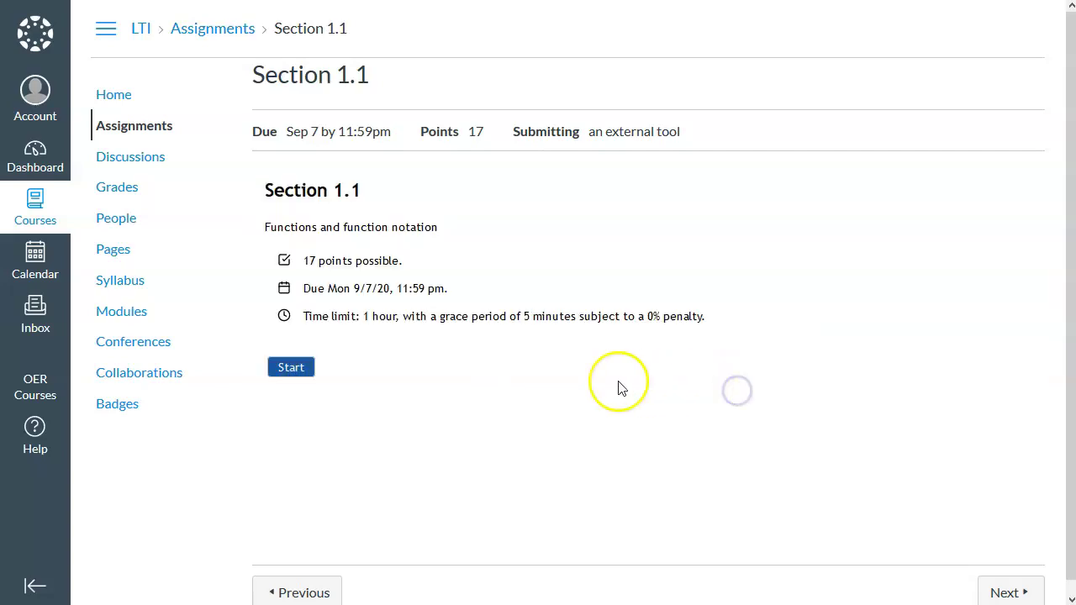
Answer Question 1 with f(13) = 45 and Question 7's f(−2) with 3, submitting each
left_click(305, 402)
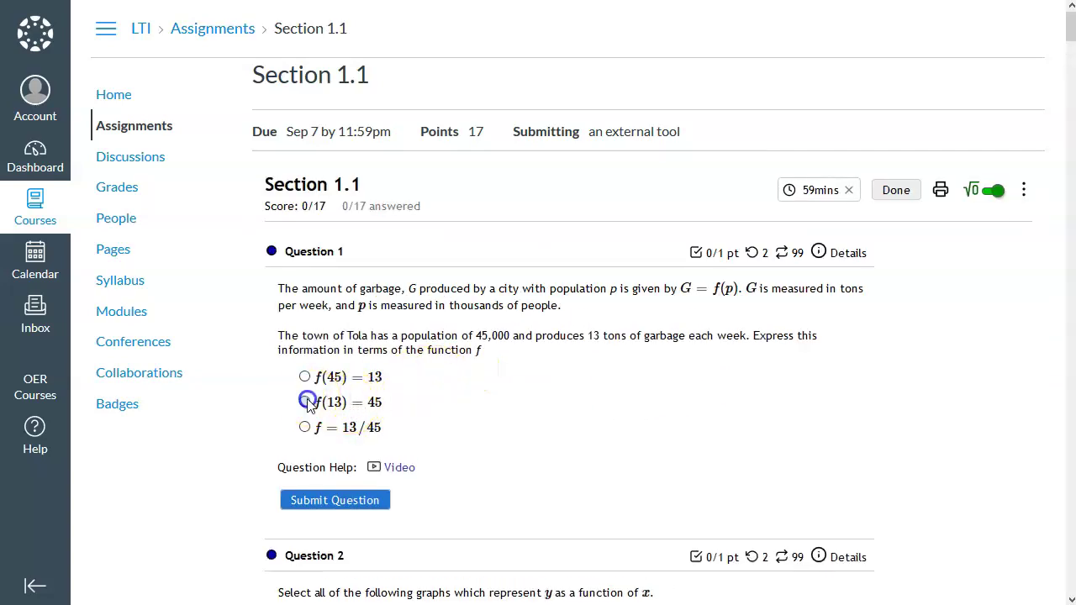
left_click(344, 502)
scroll(591, 294, "down", 20)
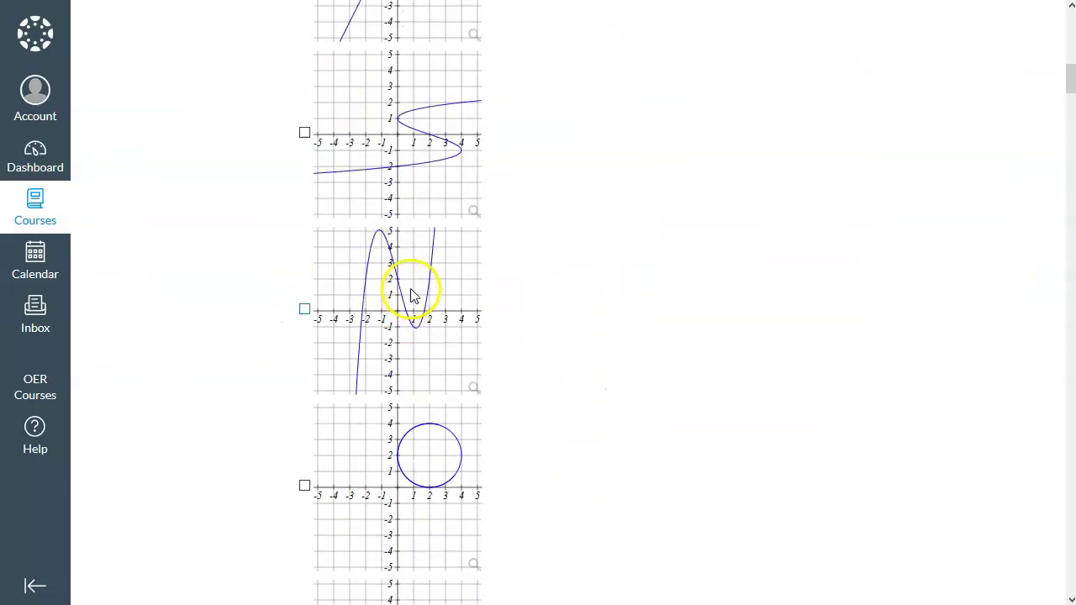
scroll(425, 276, "down", 15)
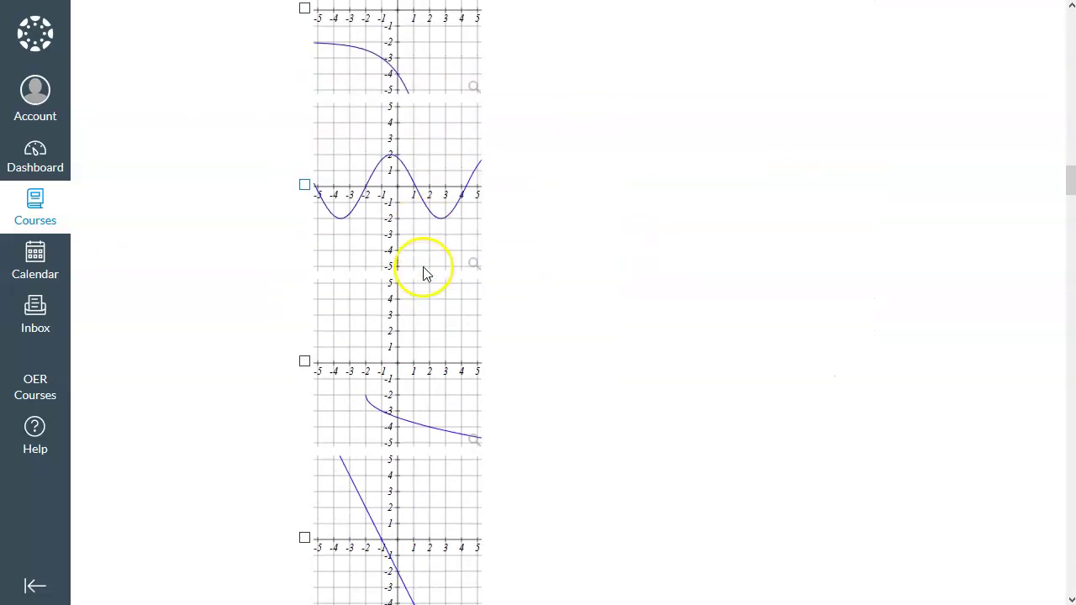
scroll(425, 266, "down", 2)
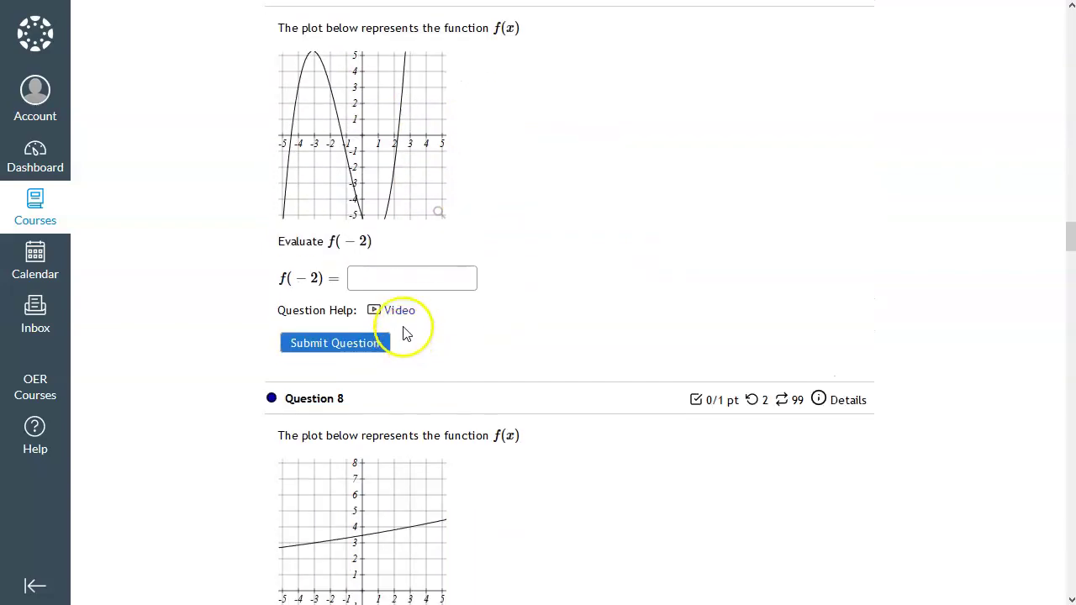
left_click(407, 278)
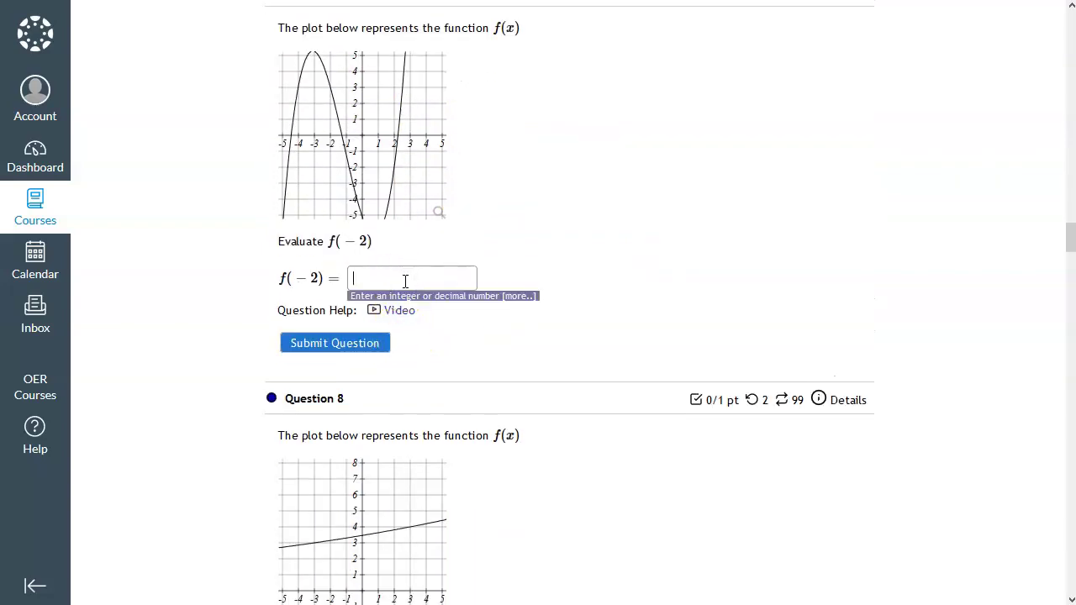
type("3")
left_click(336, 342)
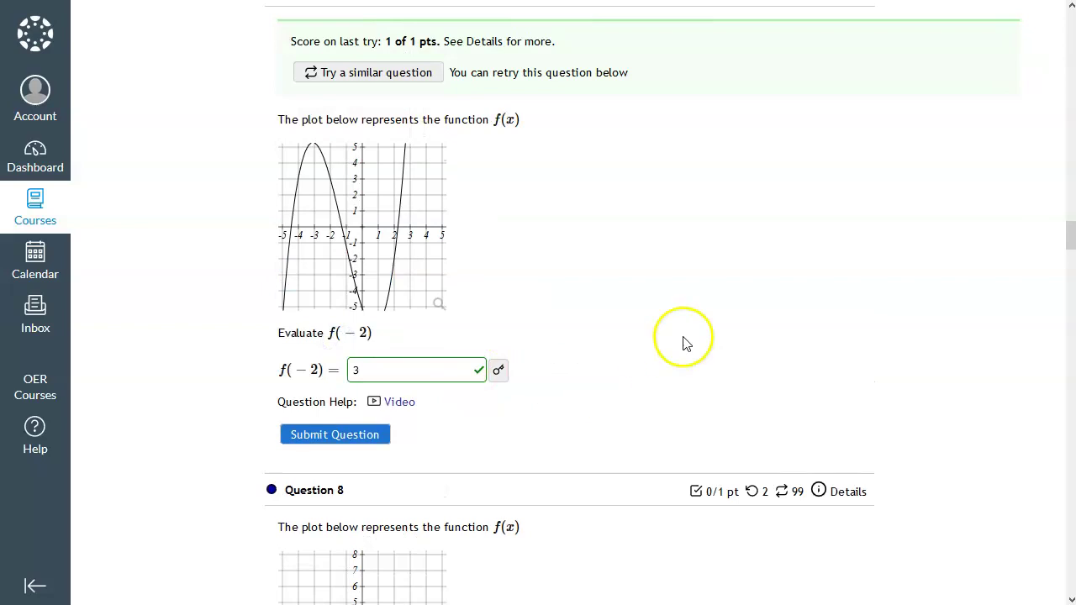
left_click_drag(1071, 234, 1064, 29)
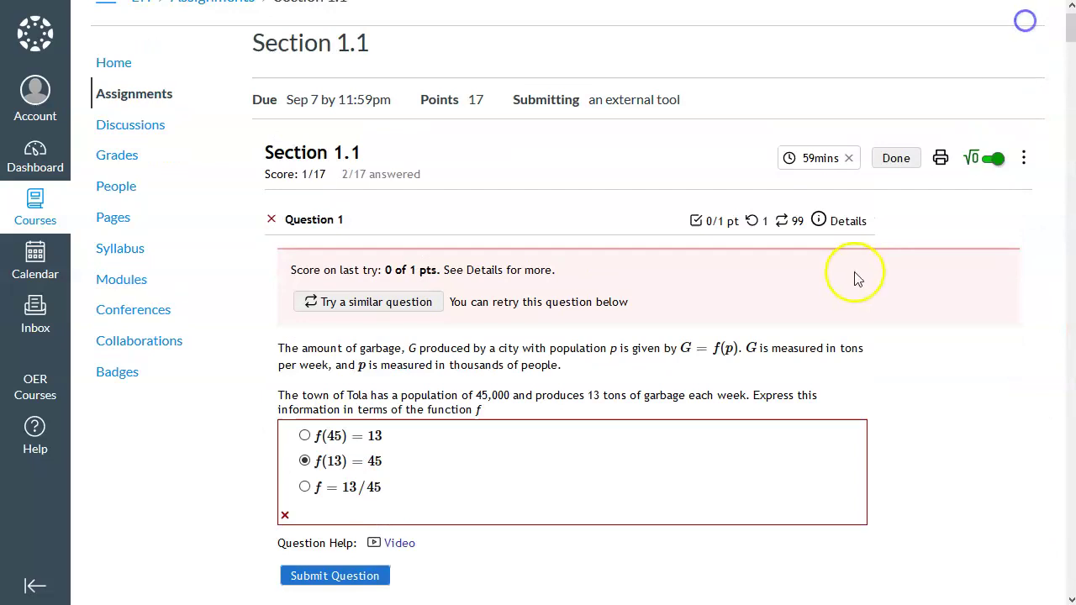
Finish the attempt to see its score summary, exit Student View and go to Modules
left_click(897, 158)
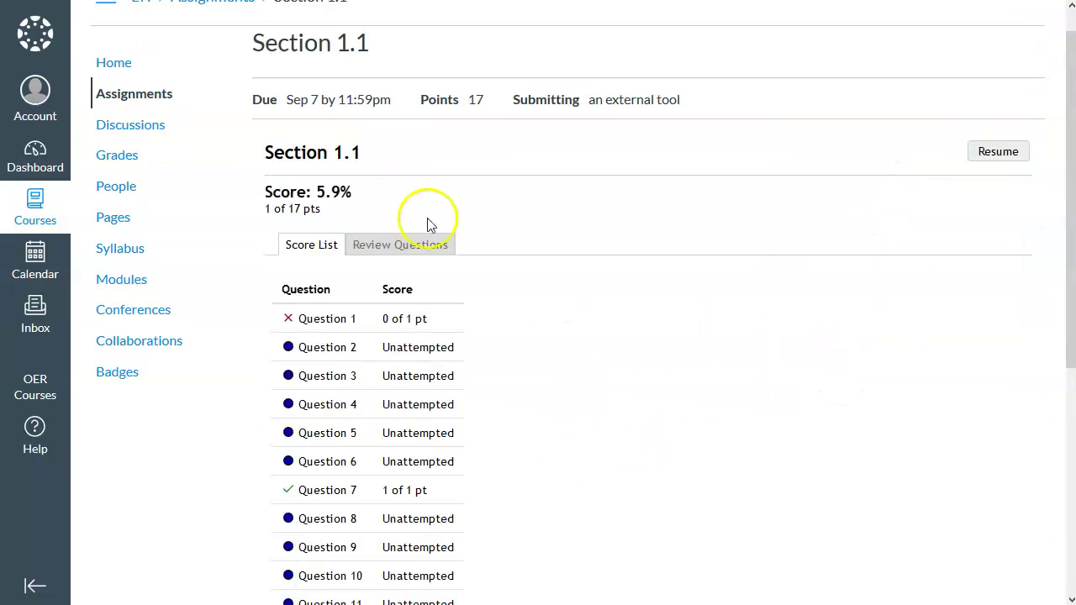
scroll(719, 251, "up", 1)
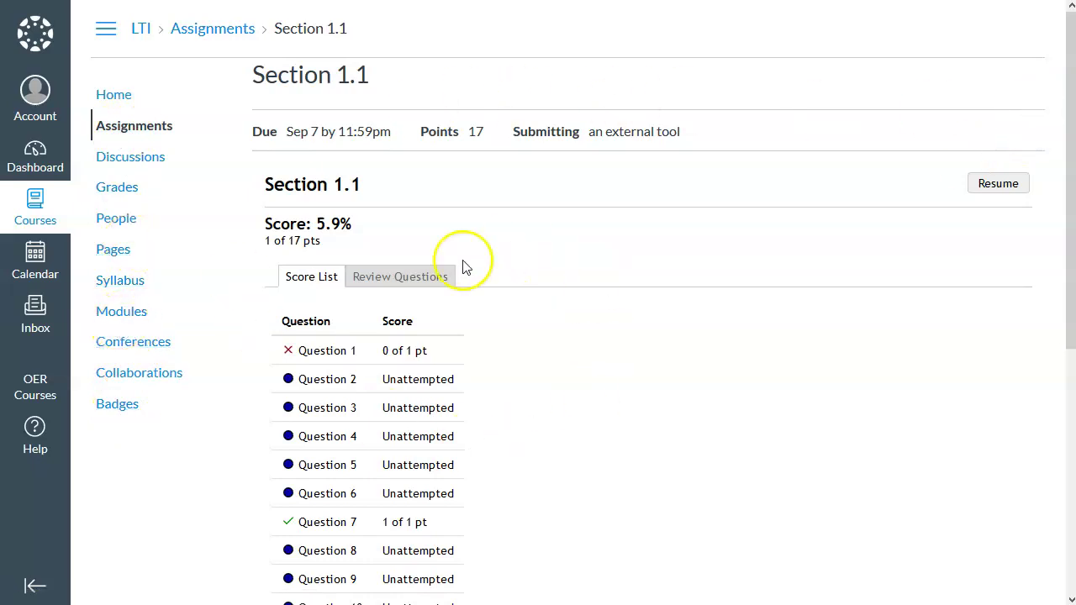
left_click(1074, 92)
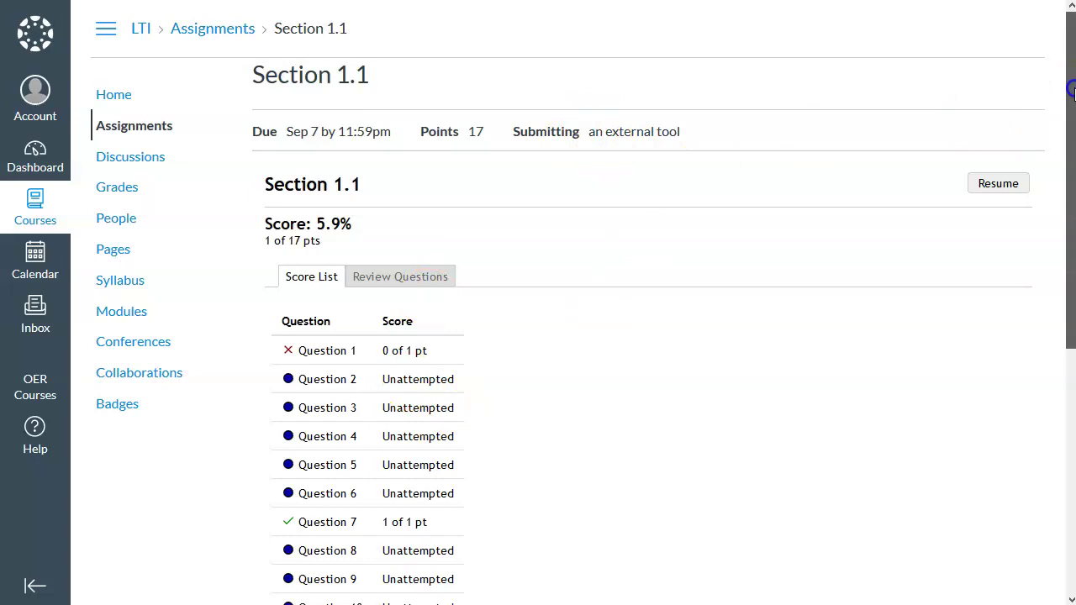
left_click(99, 311)
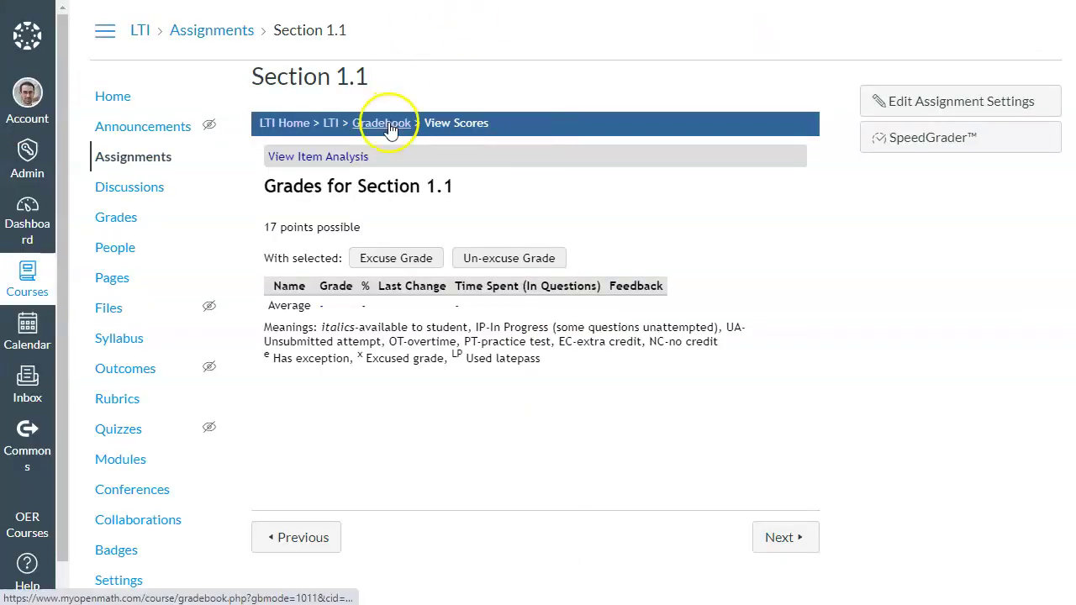
From LTI Home's Section 1.1 grade list, open the test student's 1 (IP) attempt
left_click(287, 125)
left_click(411, 174)
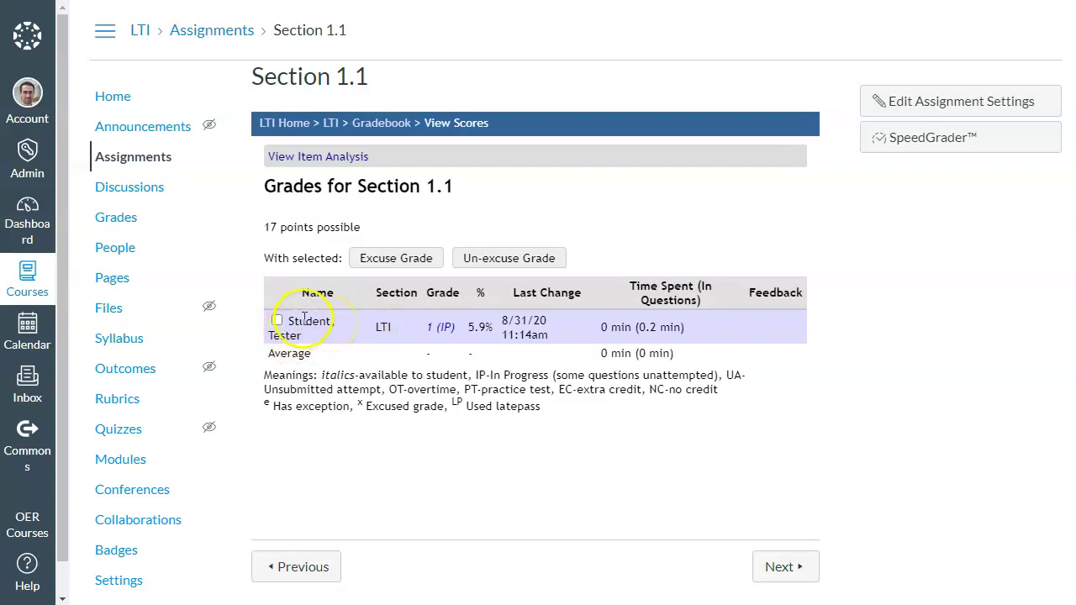
left_click(442, 332)
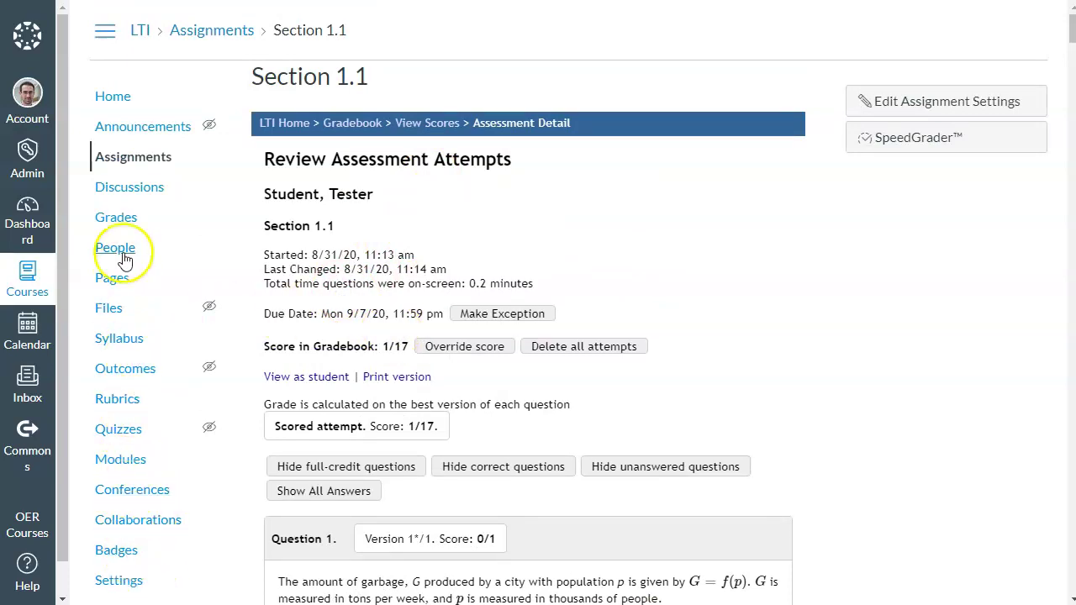
Check the Section 1.1 score of 1 in the Canvas gradebook, then return to the course home
left_click(120, 218)
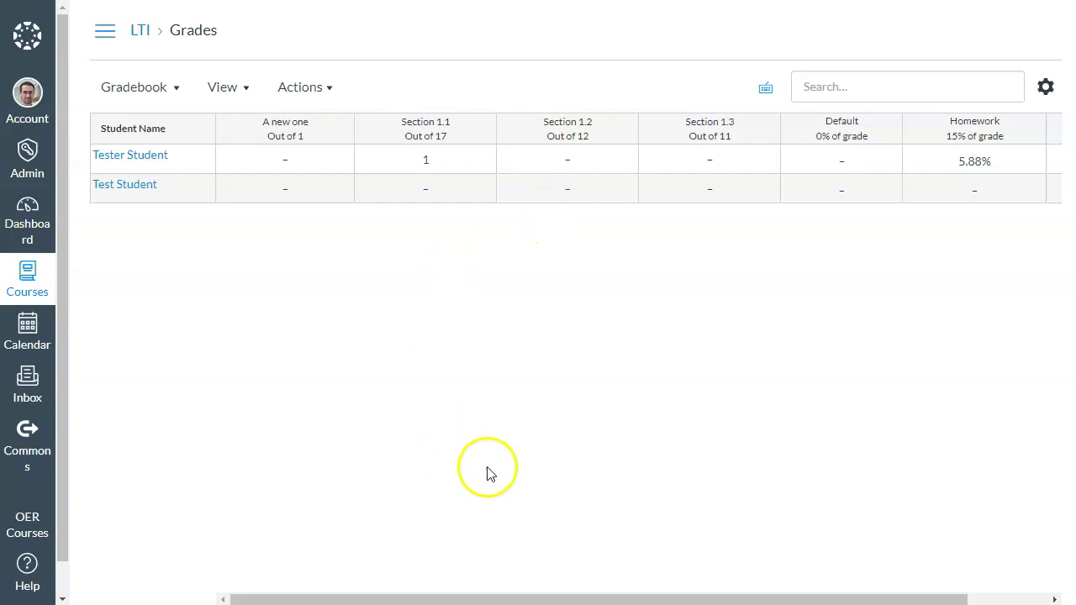
left_click_drag(538, 599, 465, 601)
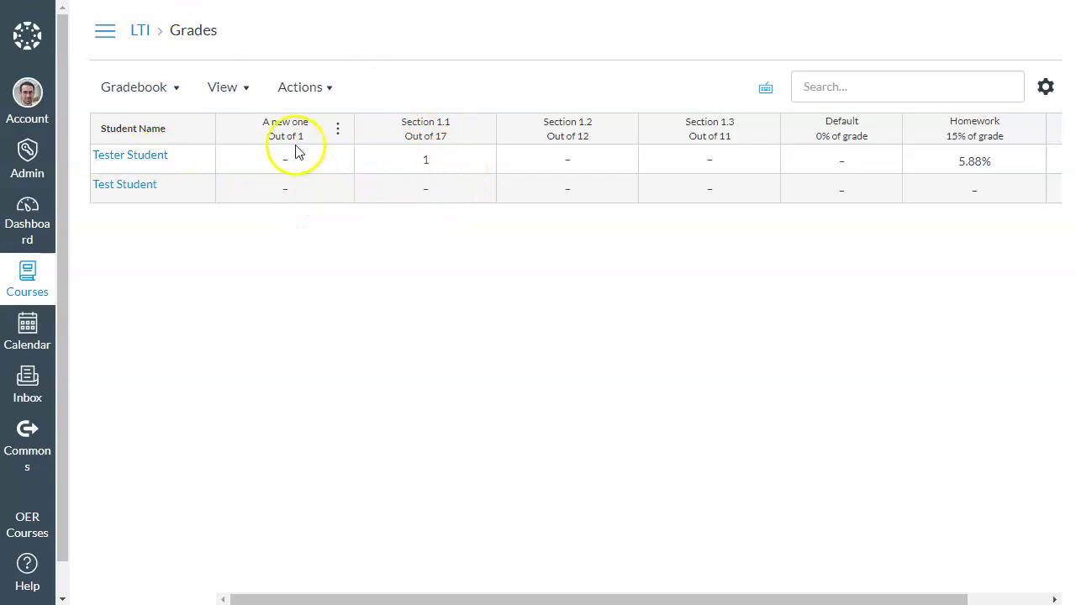
left_click(140, 30)
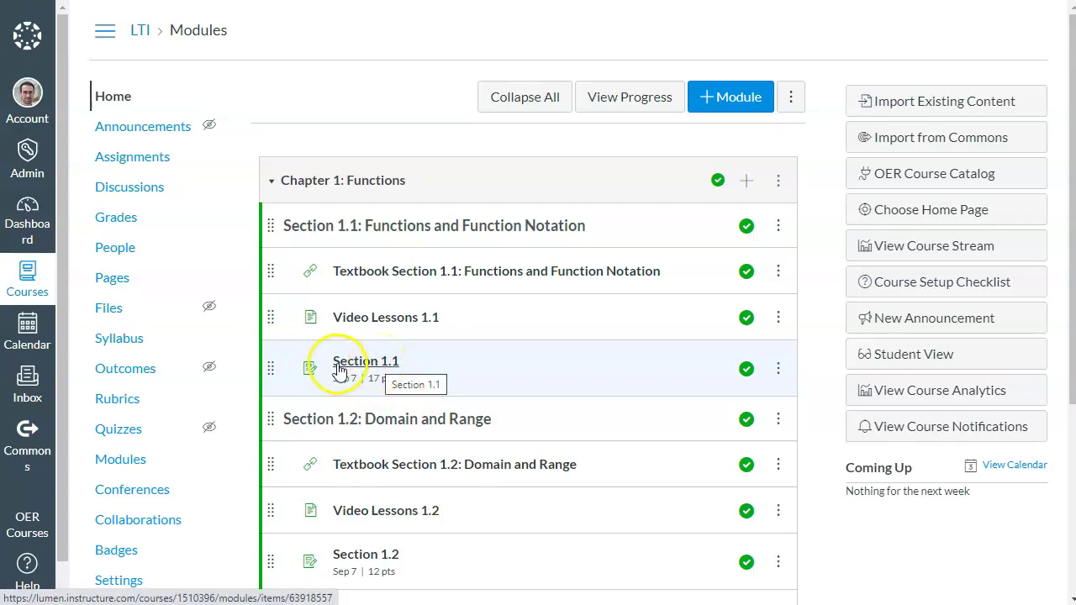
Open Section 1.1, view its grade list, then return to its LTI placement page
left_click(370, 365)
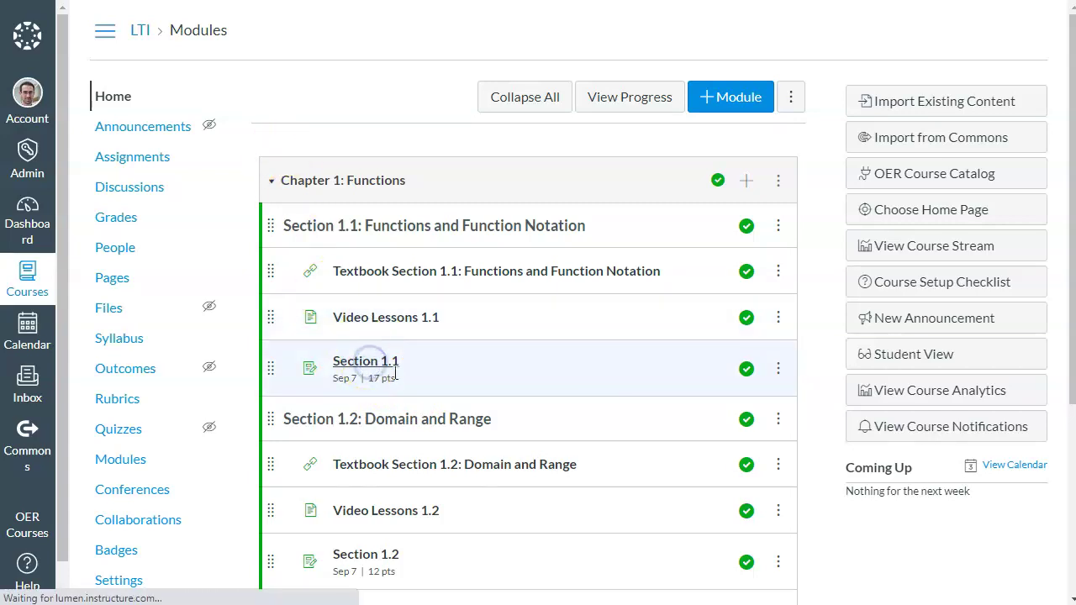
left_click(296, 336)
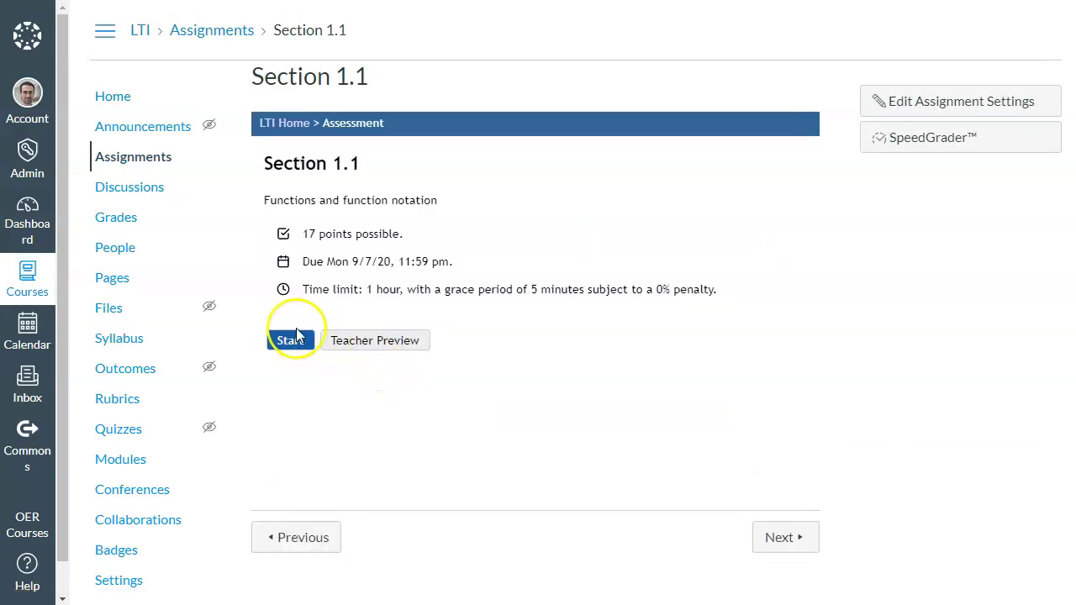
left_click(286, 125)
left_click(416, 176)
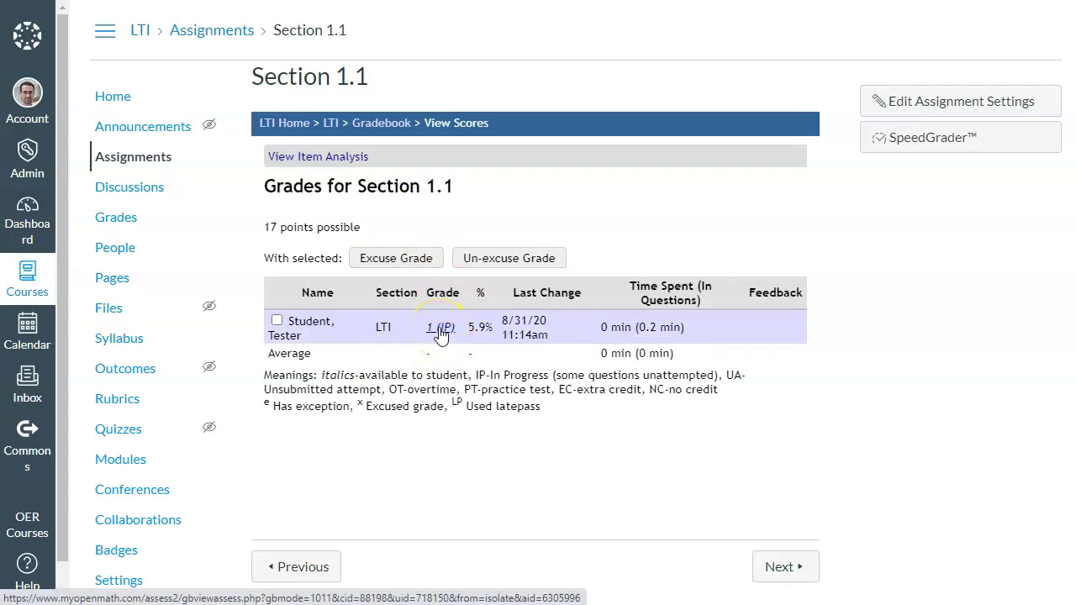
left_click(265, 132)
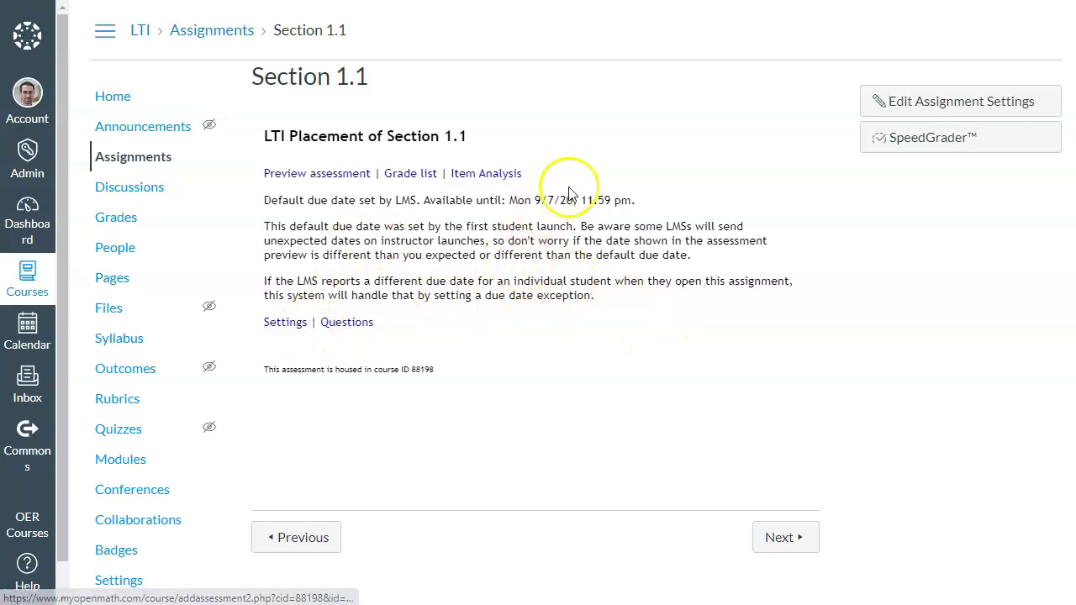
Highlight the default due date Mon 9/7/20, 11:59 pm, then return to the Modules list
left_click_drag(264, 202, 700, 206)
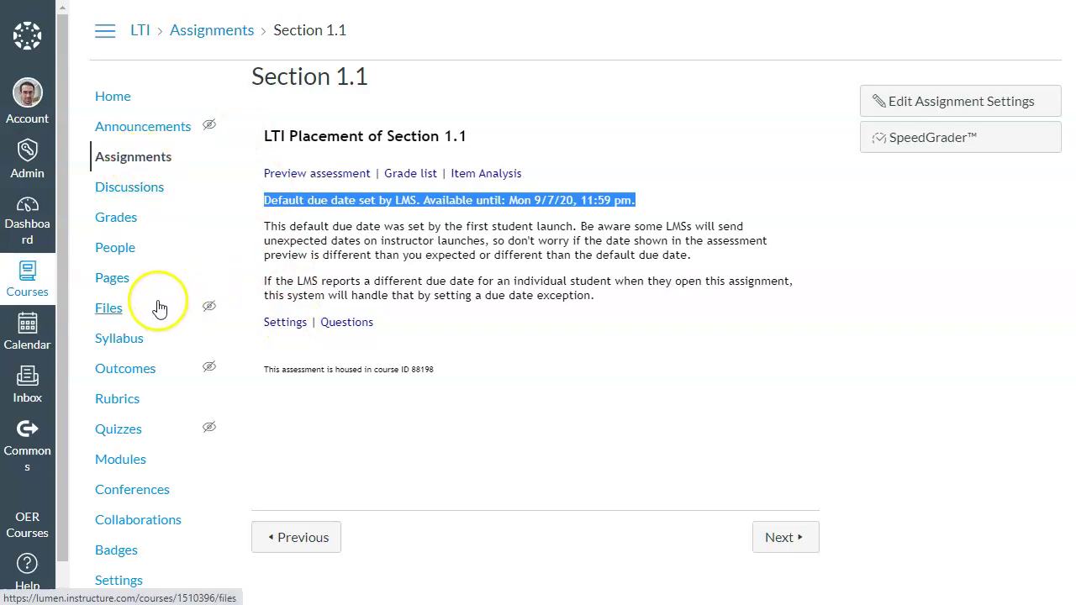
left_click(134, 460)
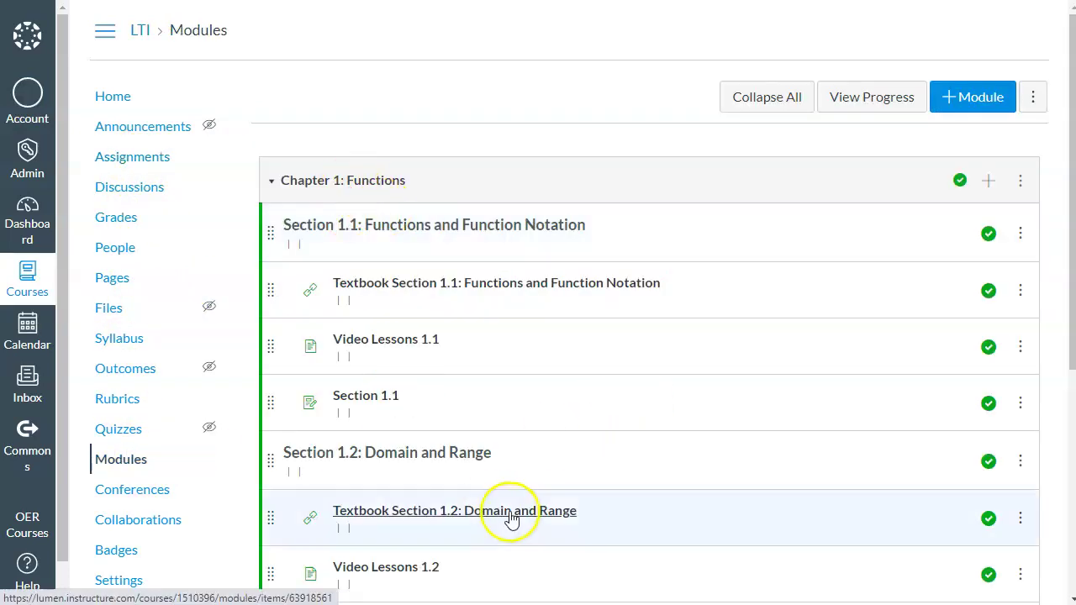
Check the Section 1.2 placement page's default due date, then open the course Assignments list
scroll(432, 408, "down", 3)
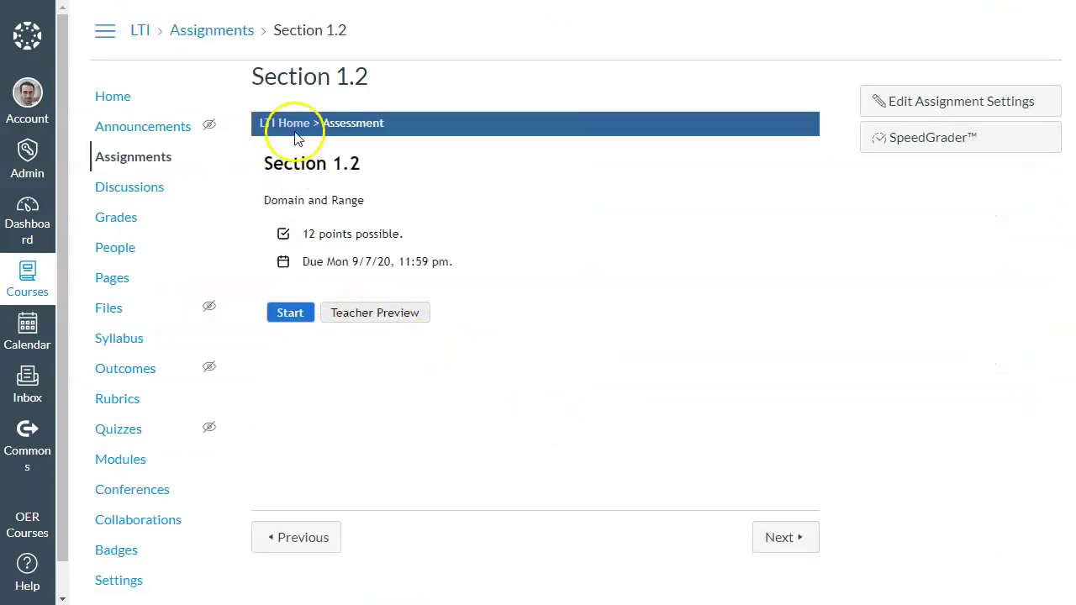
left_click(284, 122)
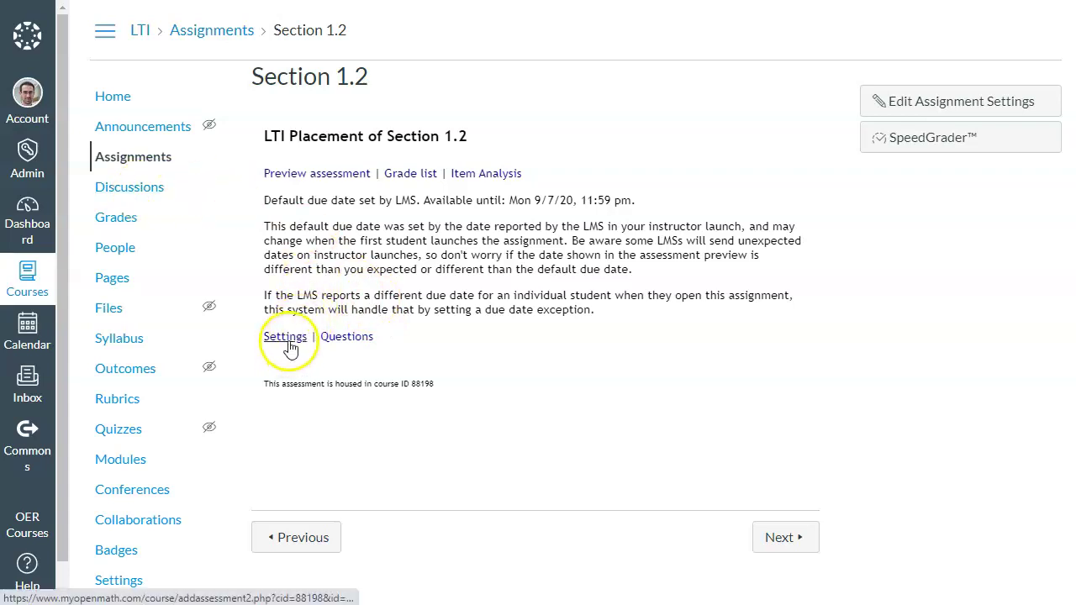
left_click(160, 158)
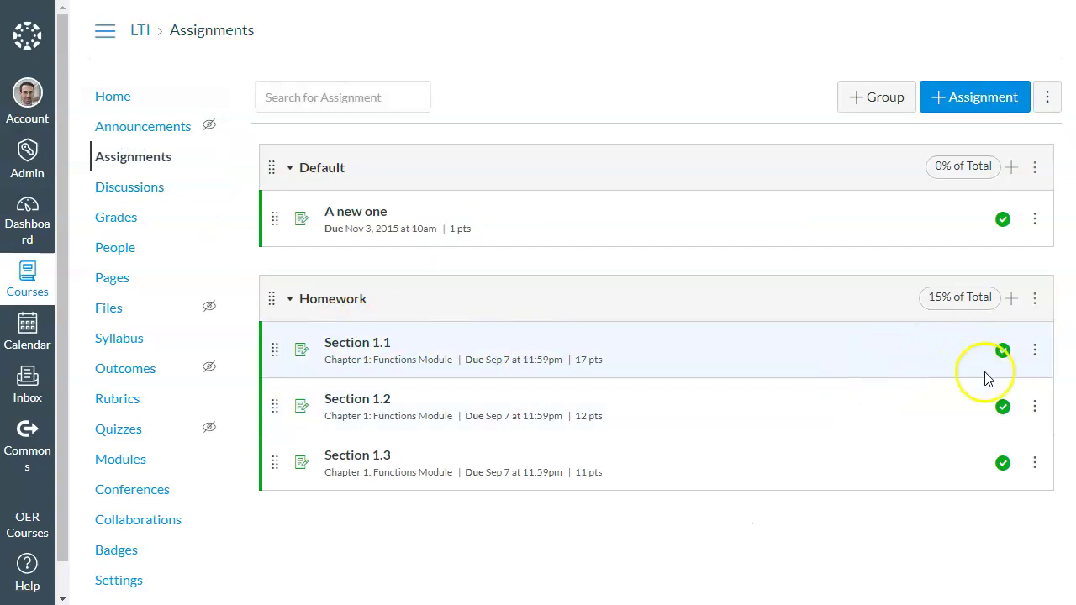
Edit the Section 1.1 assignment, change its due day from 7 to 8, and save
left_click(1035, 350)
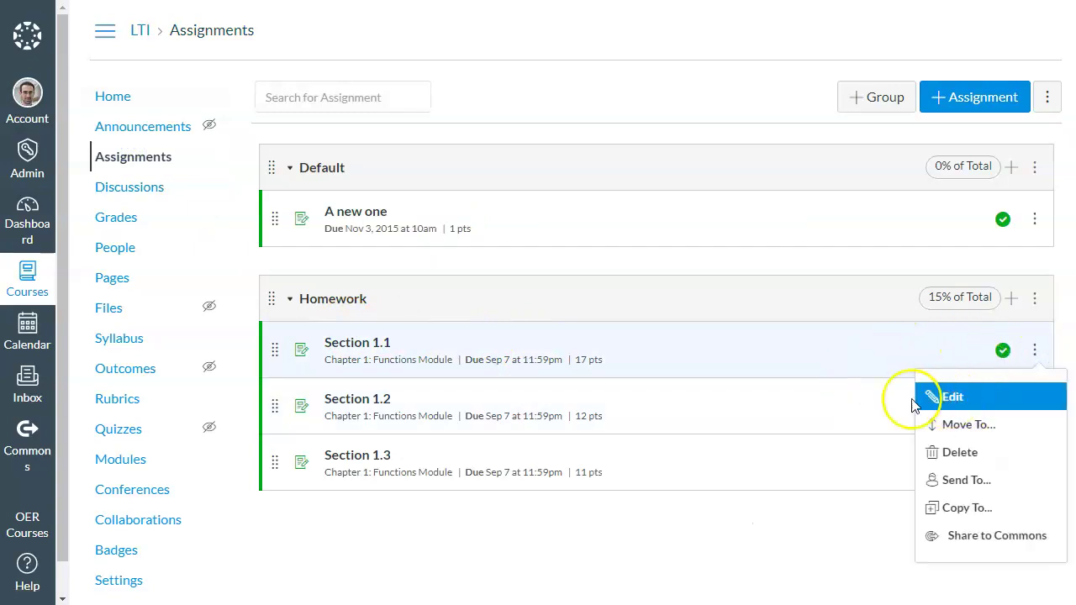
left_click(930, 397)
left_click(527, 278)
key("BackSpace")
type("8 at 11:59pm")
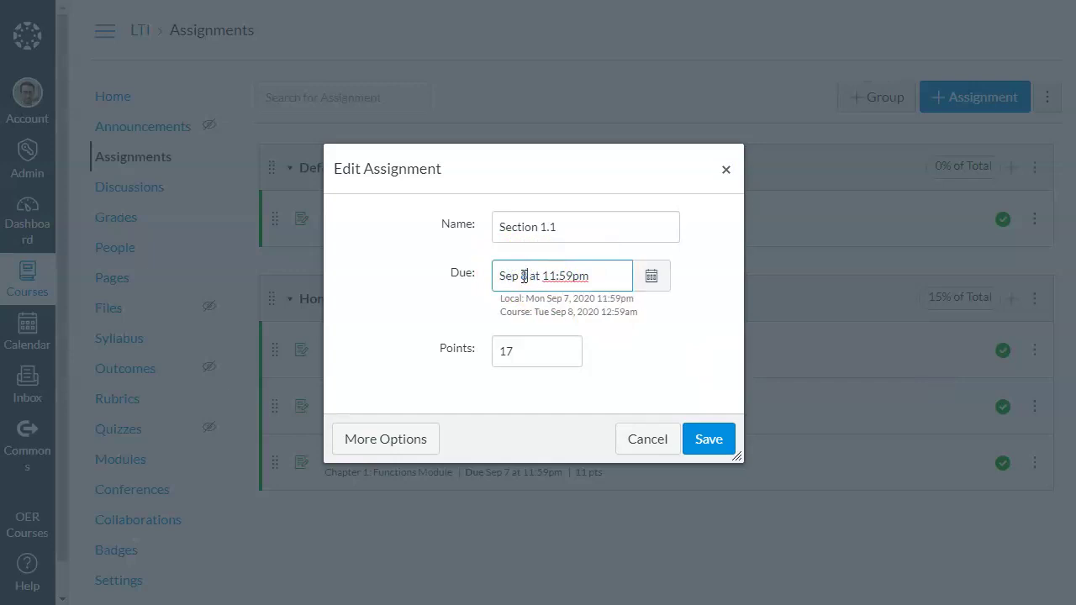
left_click(709, 439)
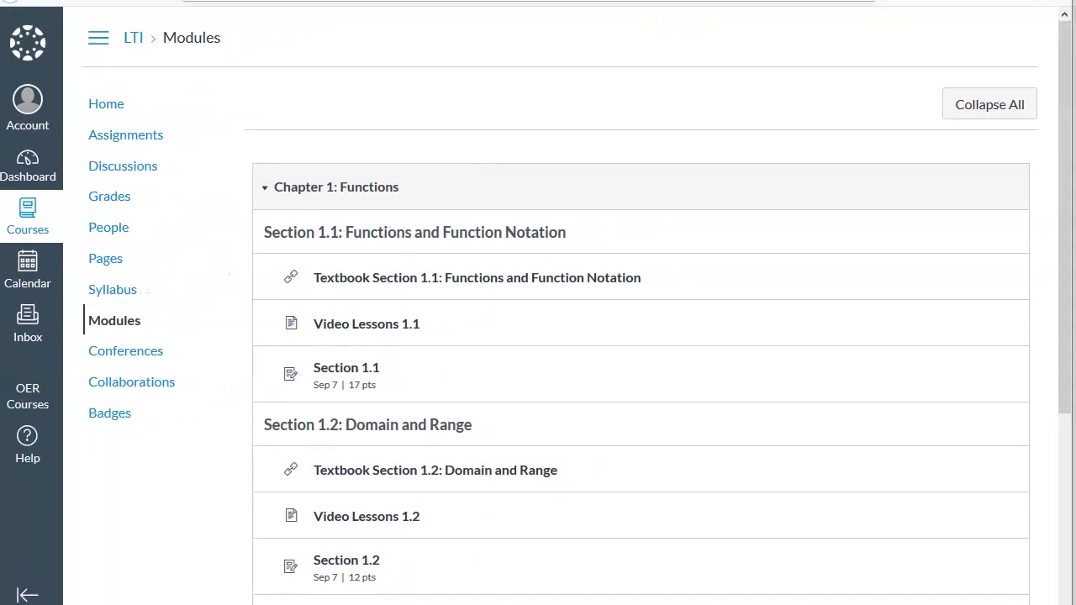
Reload the student's Modules page and open Section 1.1 to confirm it is now due Sep 8
key("ctrl+l")
key("Return")
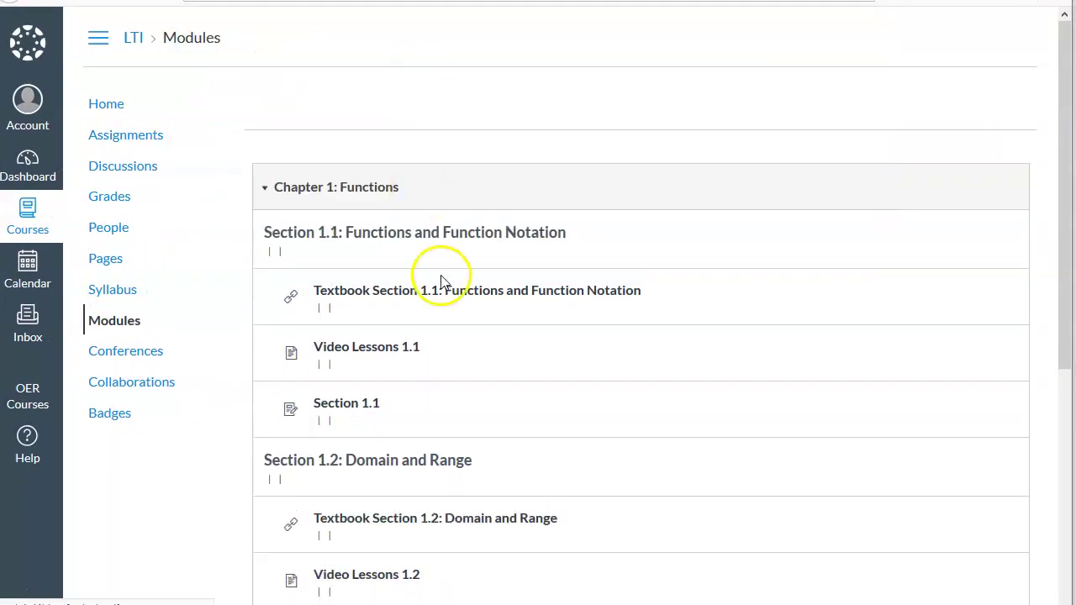
left_click(345, 372)
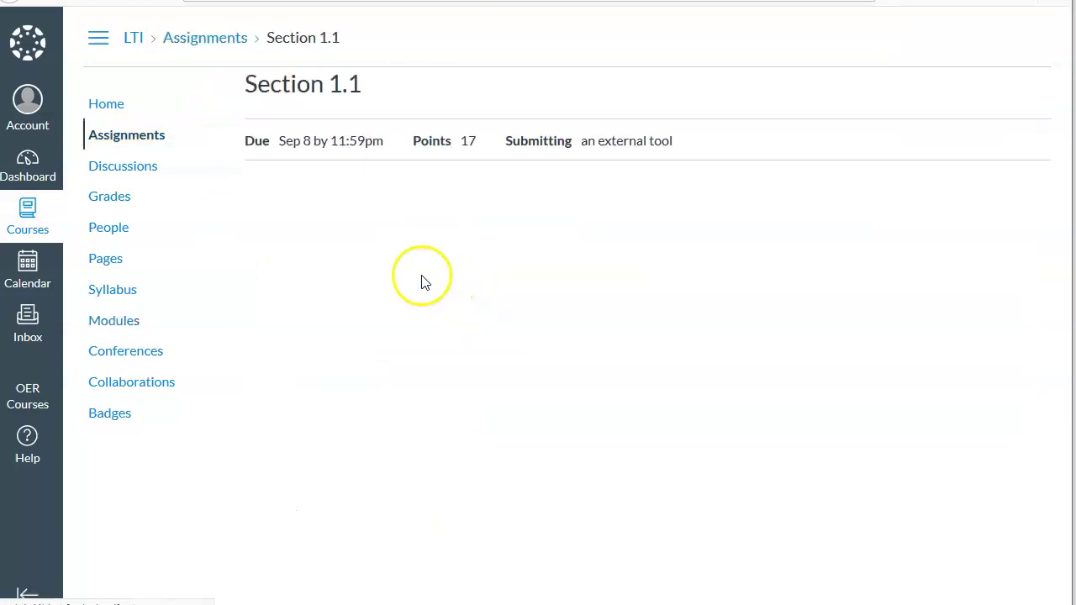
left_click_drag(311, 298, 439, 298)
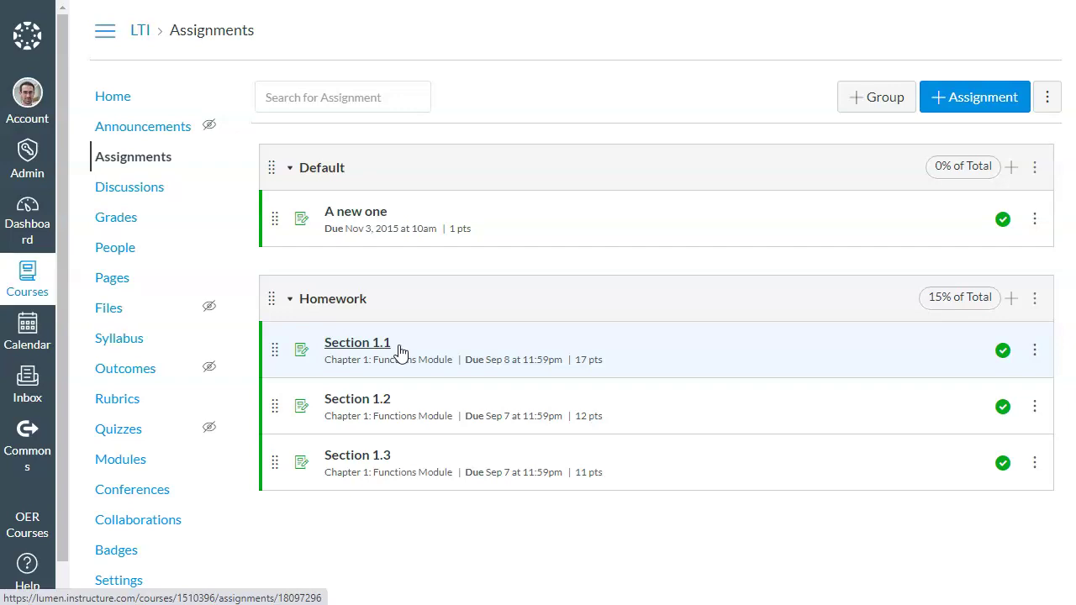
Open Section 1.1's LTI Home, note the unchanged default due date, and open its grade list
left_click(370, 345)
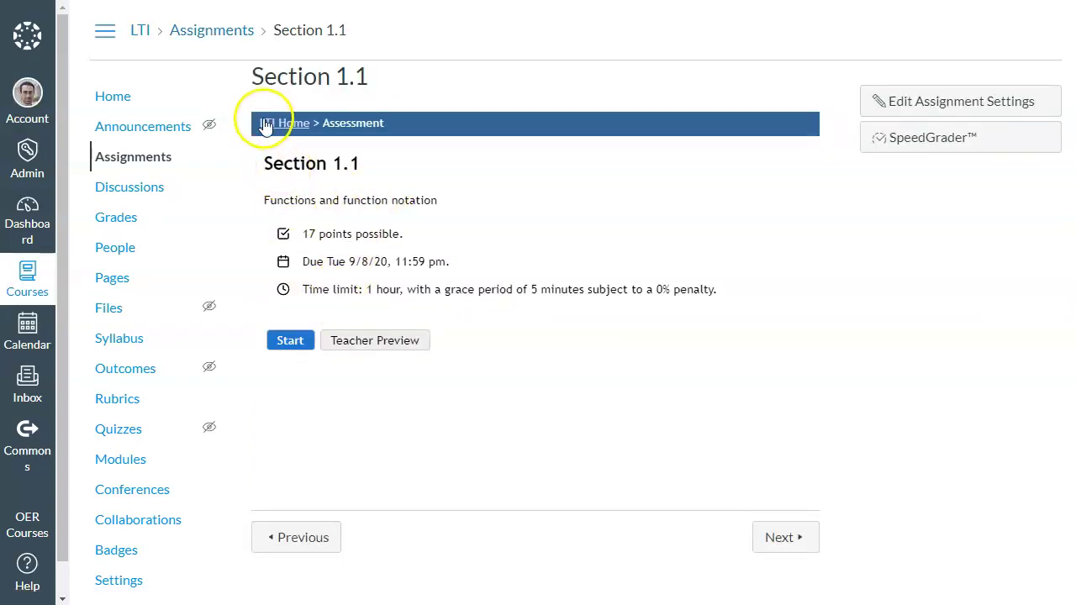
left_click(262, 116)
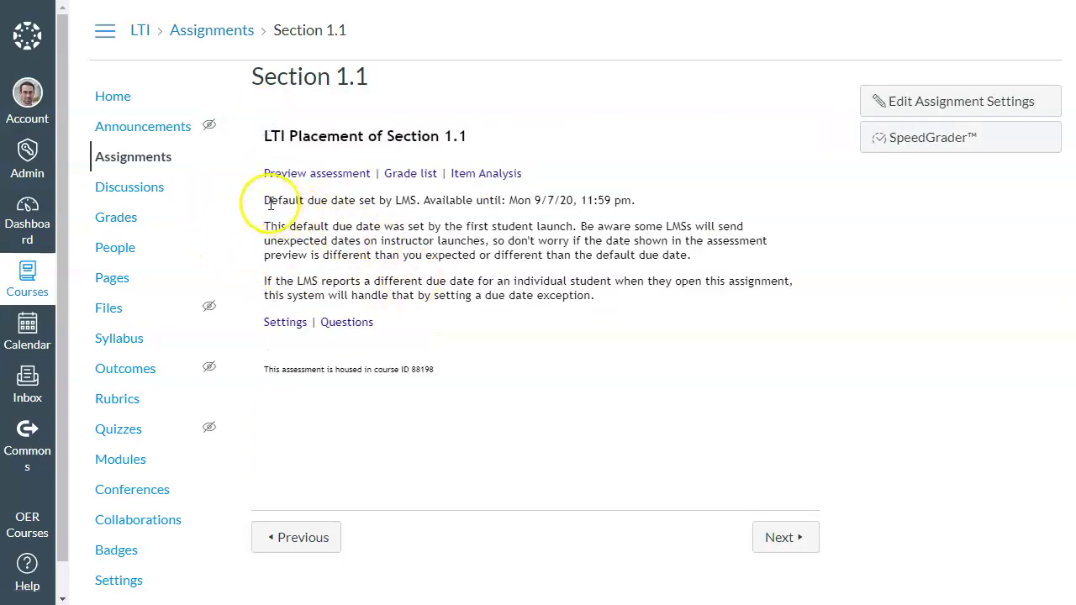
left_click_drag(269, 200, 643, 211)
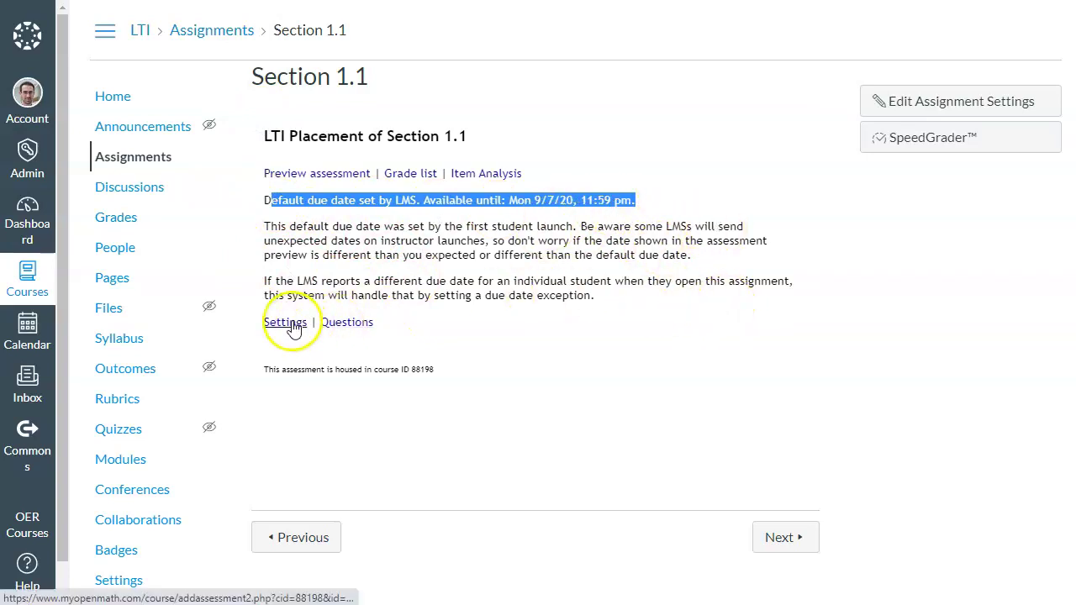
left_click(408, 173)
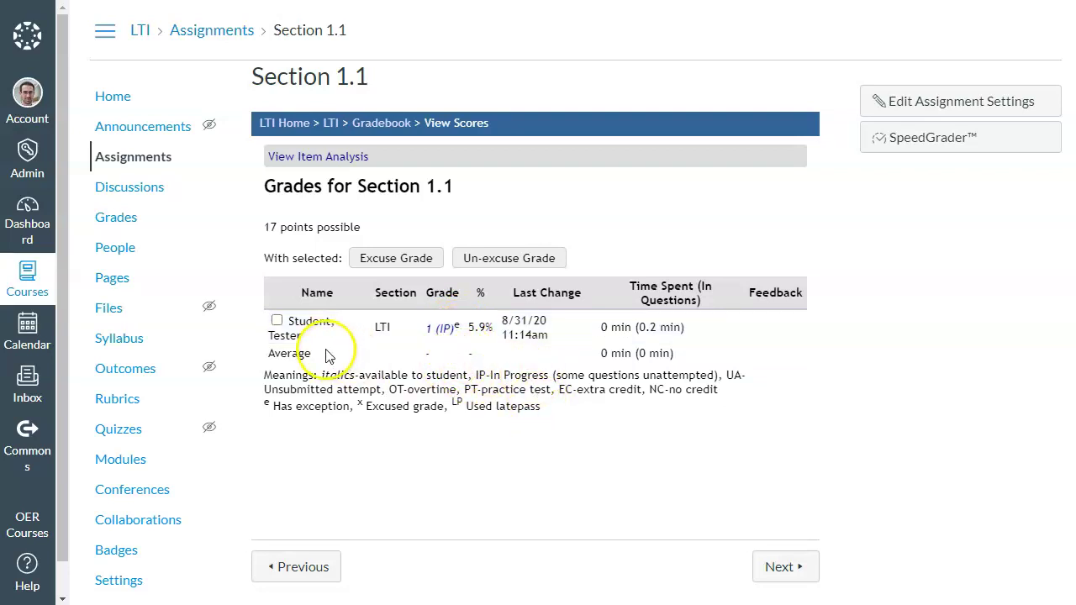
Go from the assessment review back through the gradebook and course home to the student roster
left_click(437, 327)
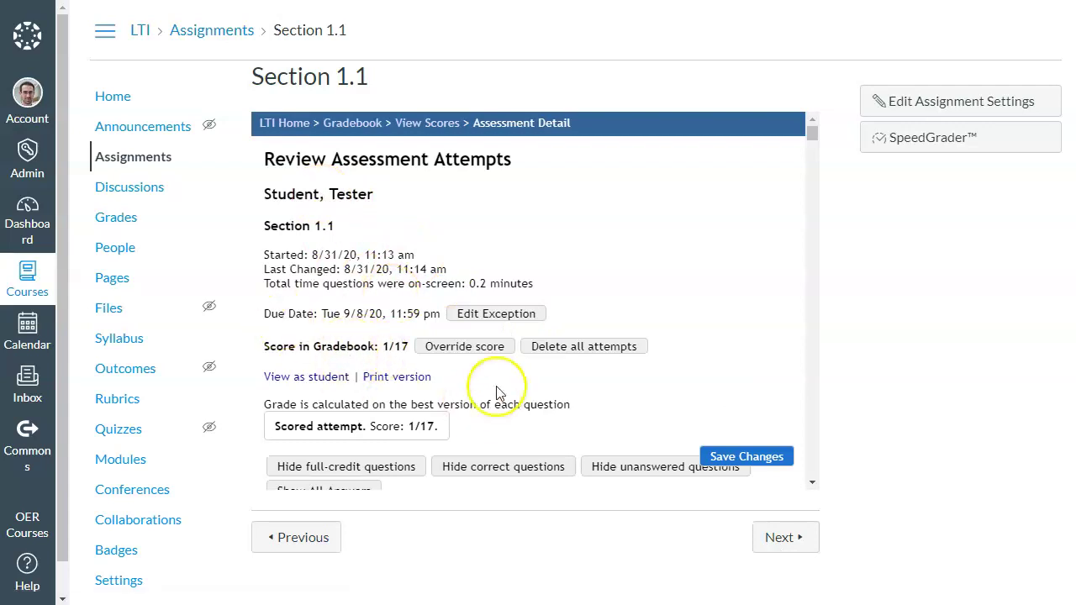
scroll(566, 223, "down", 2)
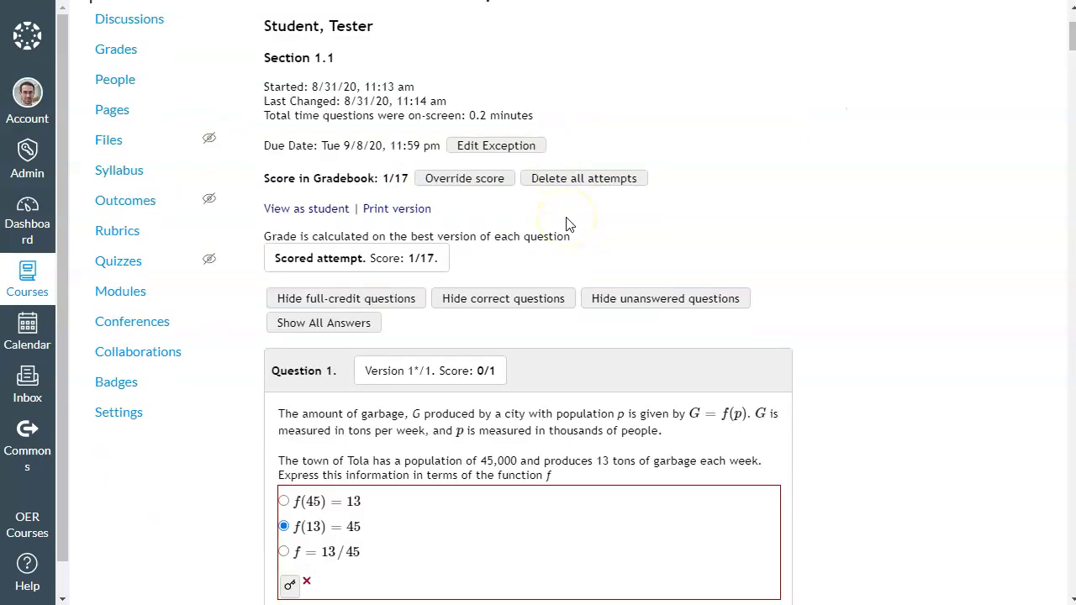
scroll(568, 223, "up", 2)
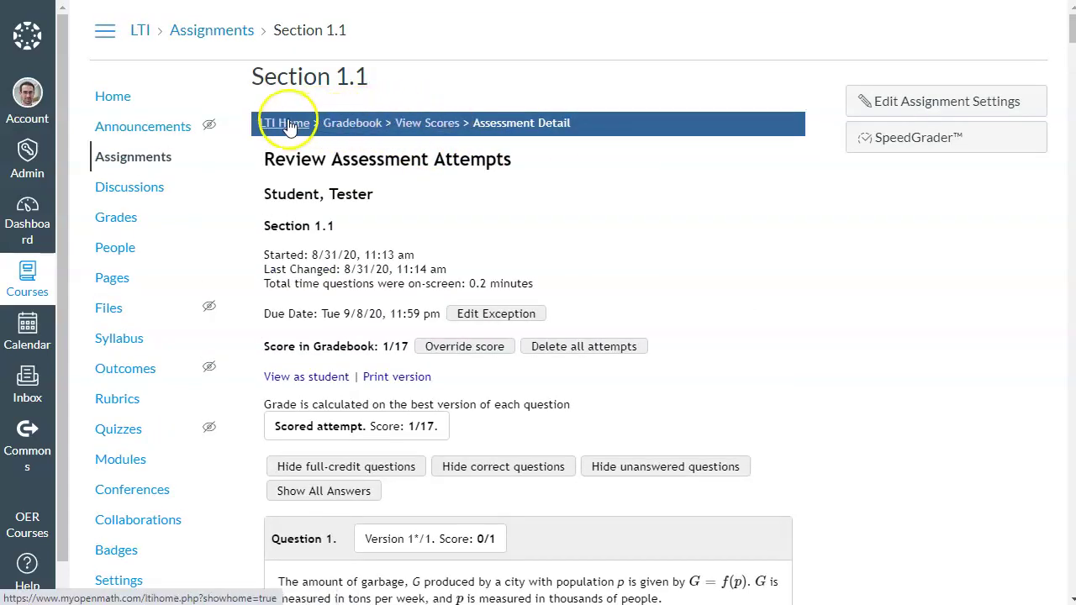
left_click(368, 126)
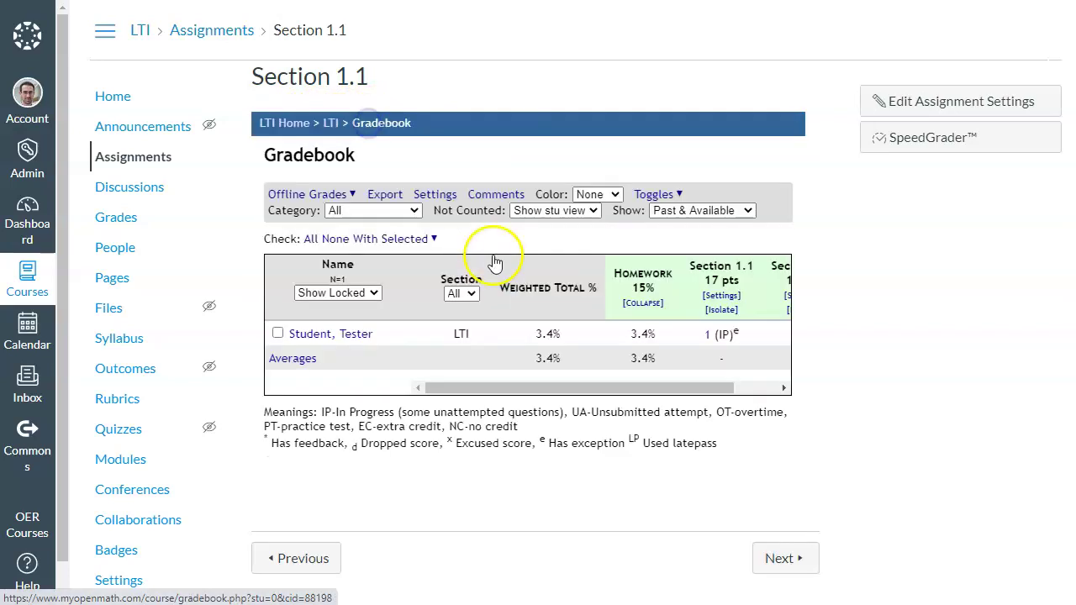
left_click(332, 125)
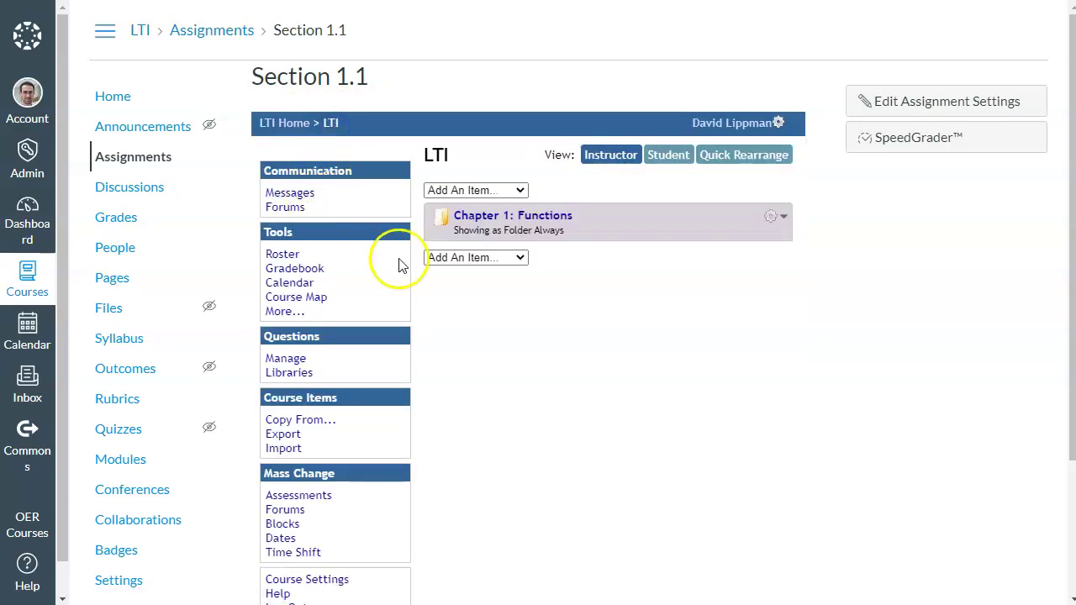
left_click(276, 251)
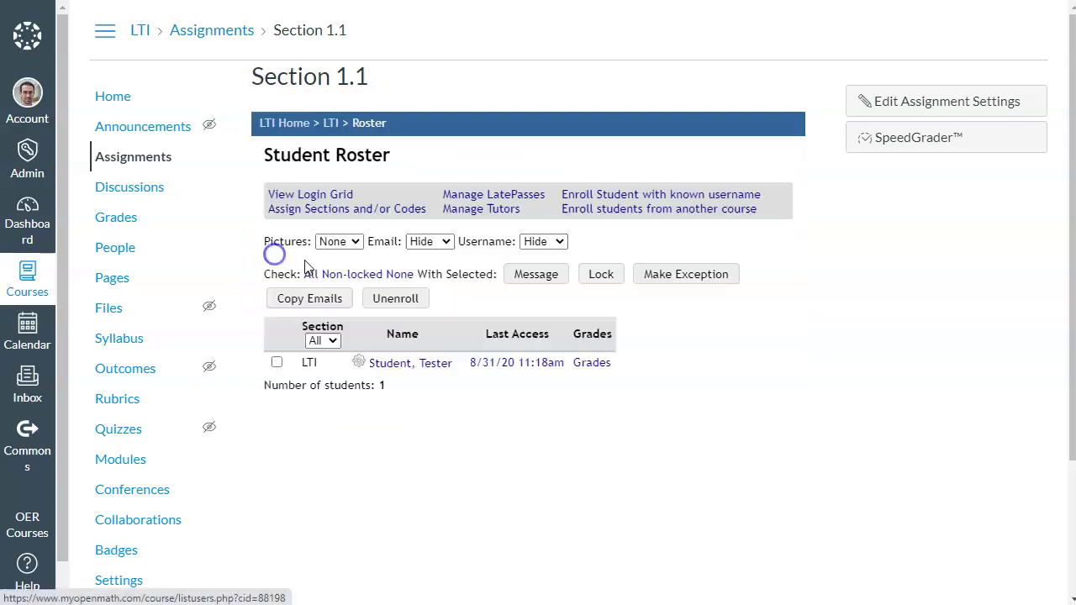
Select the test student and review their existing Section 1.1 exception, then return to the Section 1.1 placement page
left_click(277, 362)
left_click(665, 275)
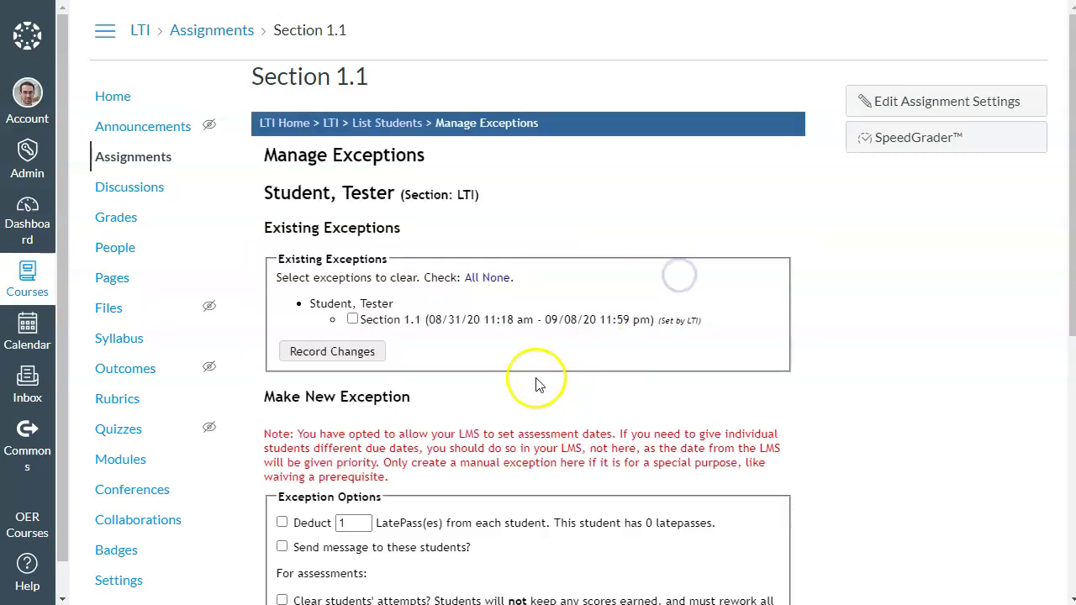
left_click_drag(712, 323, 346, 327)
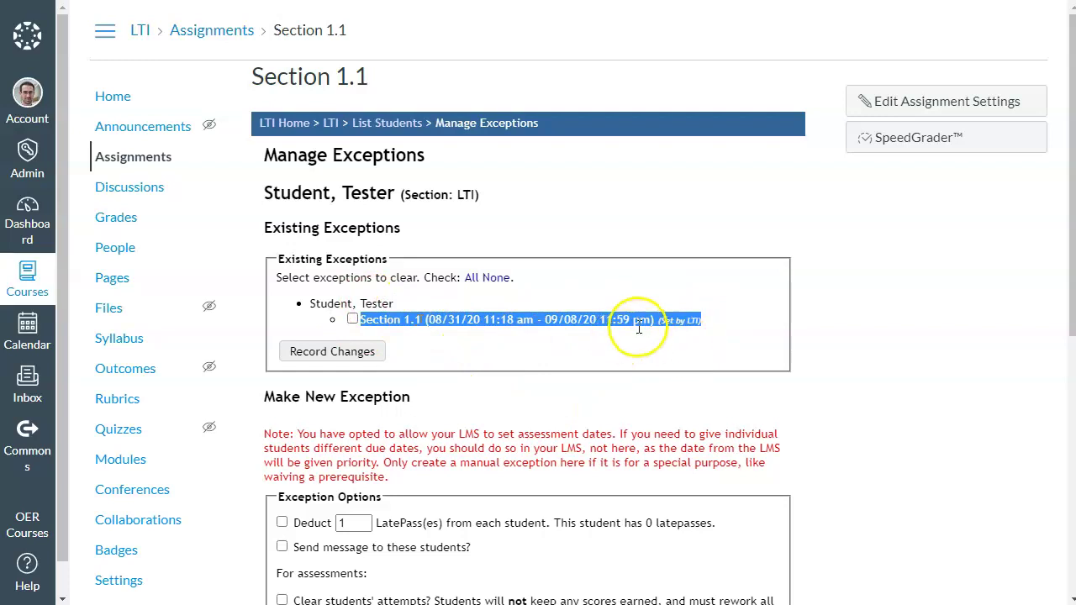
left_click(698, 324)
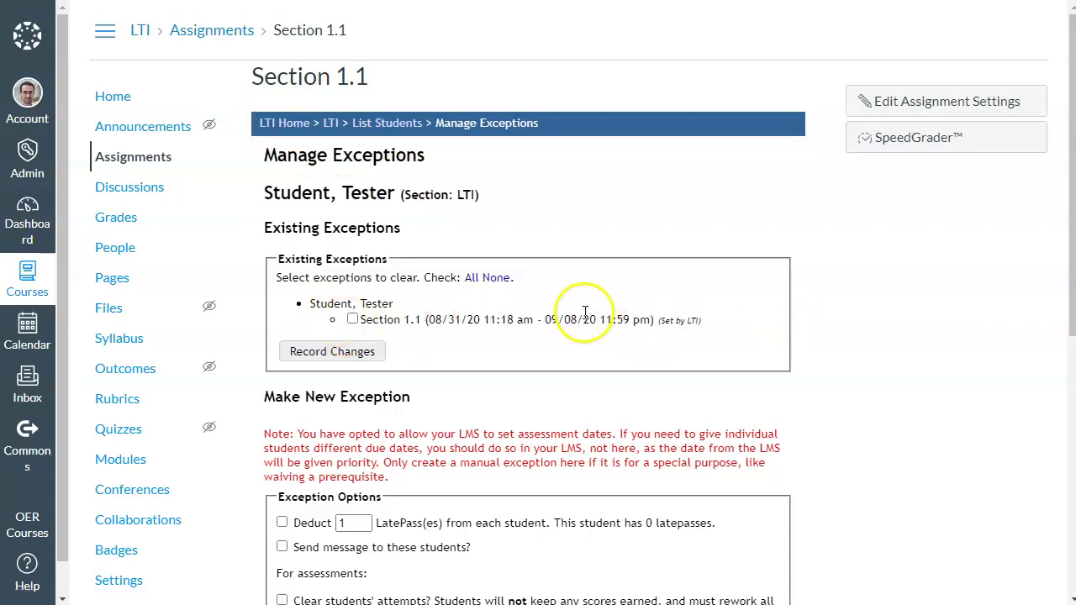
left_click(286, 124)
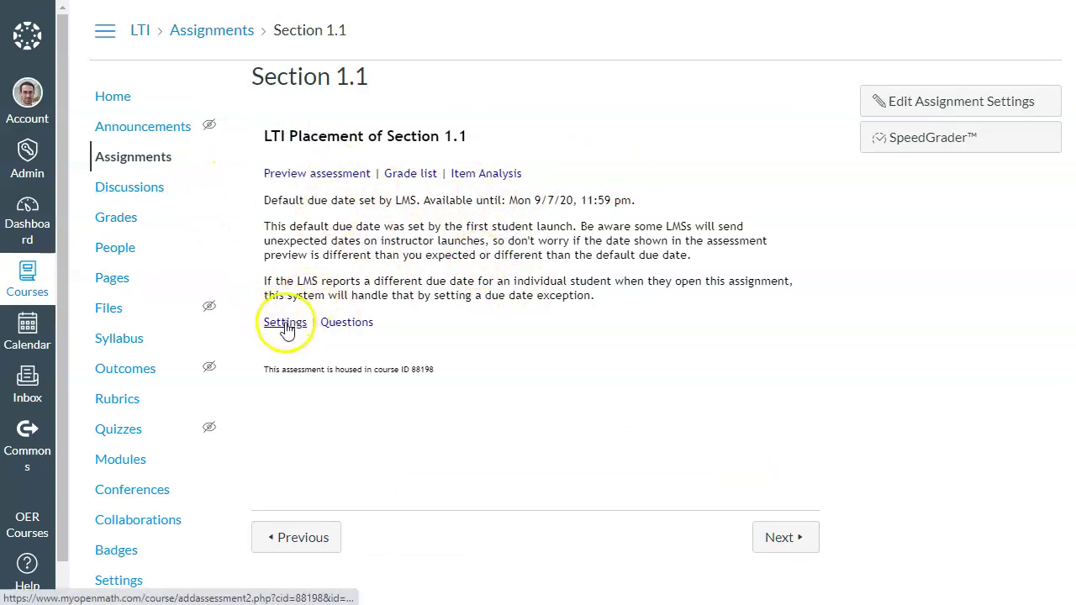
Edit Section 1.1 in Canvas Assignments so it is due Aug 30, 2020, and save
left_click(164, 158)
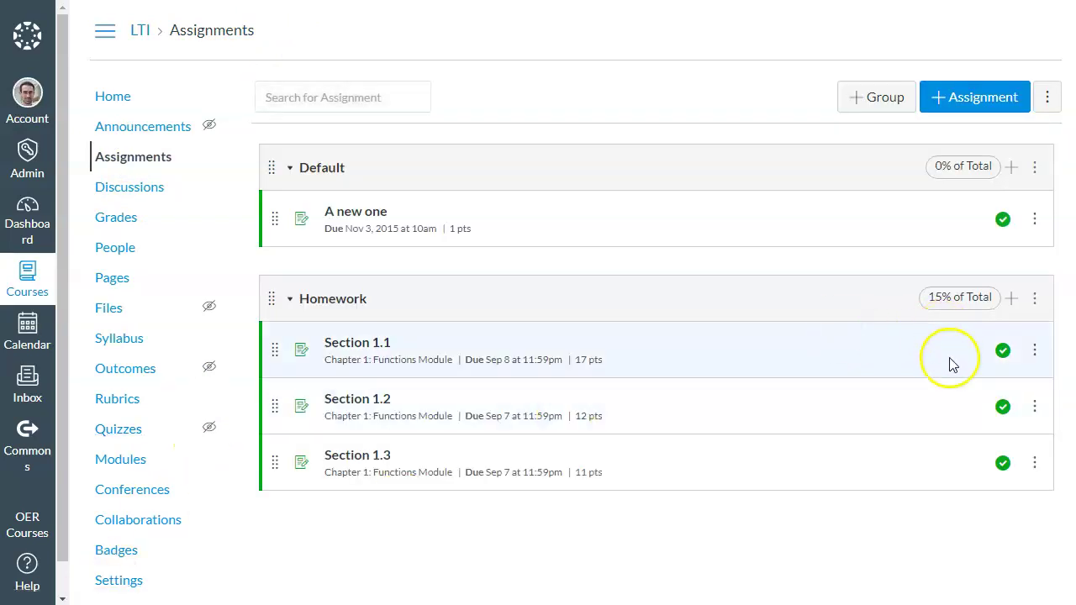
left_click(1034, 350)
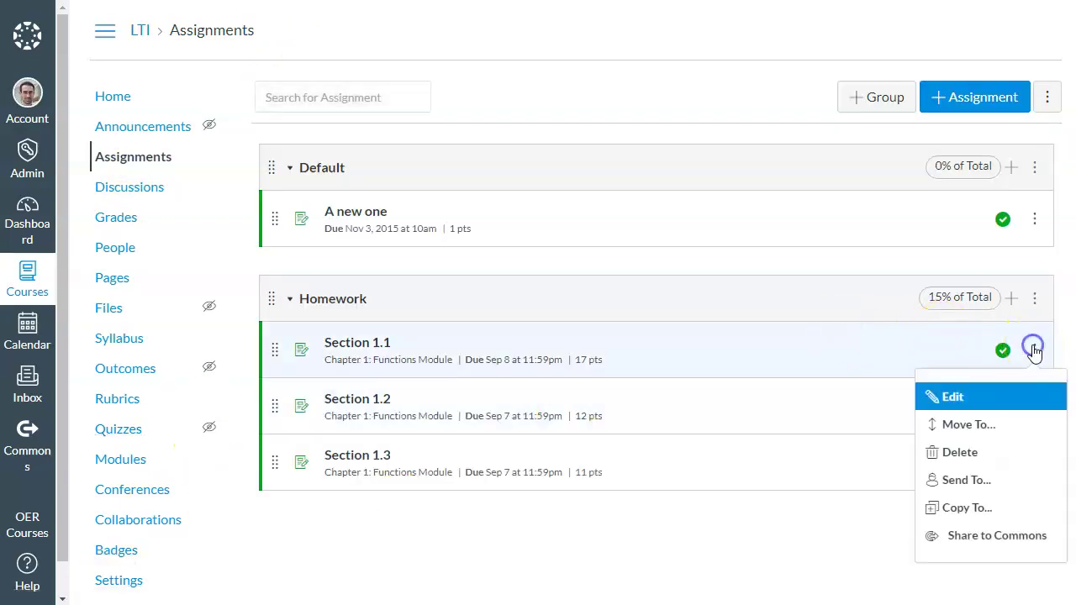
left_click(963, 395)
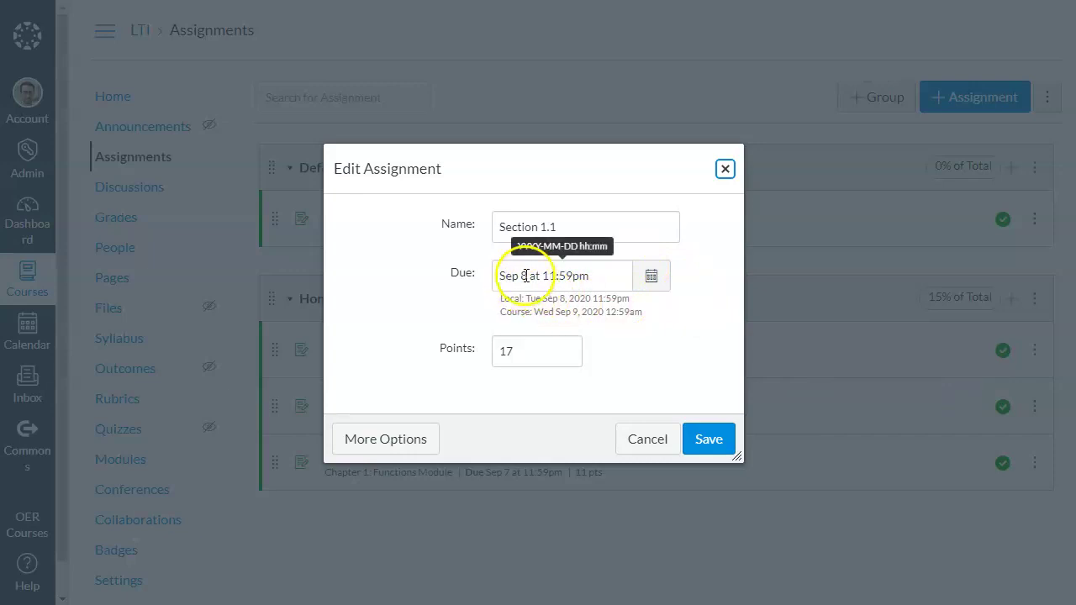
left_click(649, 276)
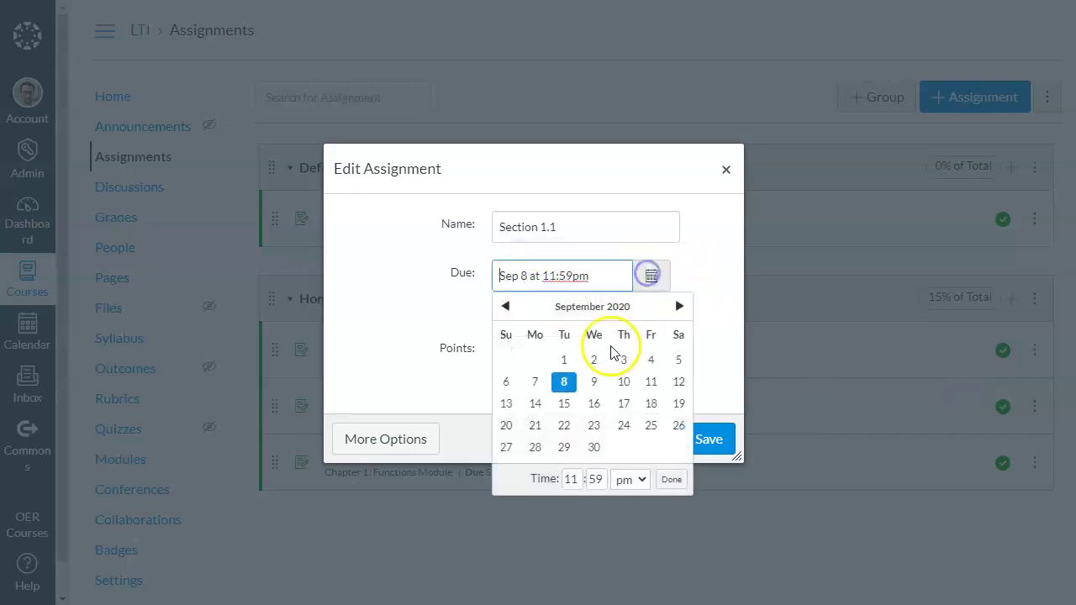
left_click(506, 306)
left_click(511, 464)
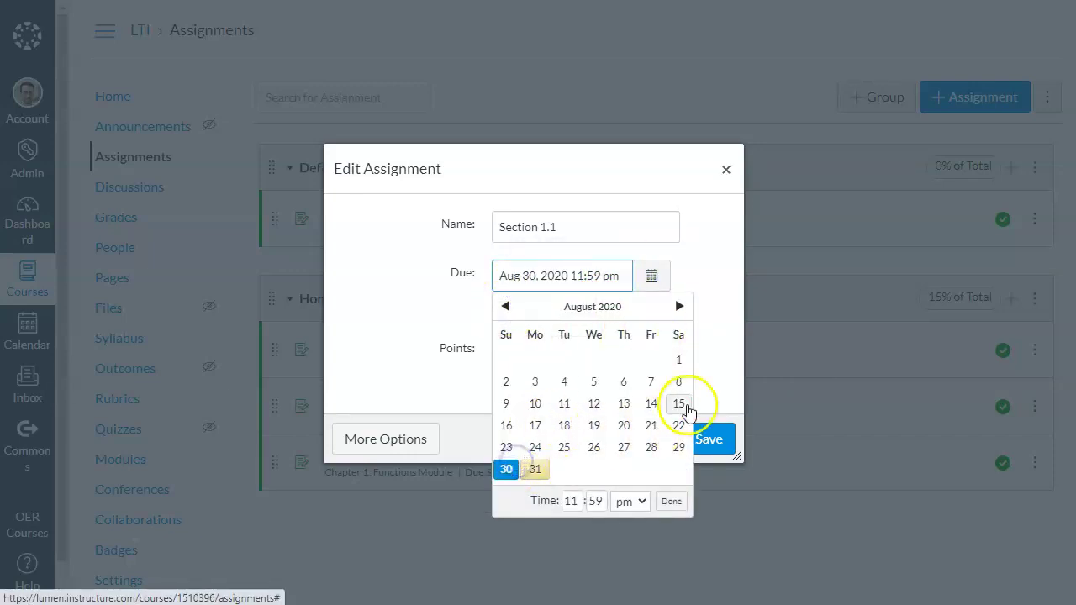
left_click(730, 366)
left_click(711, 438)
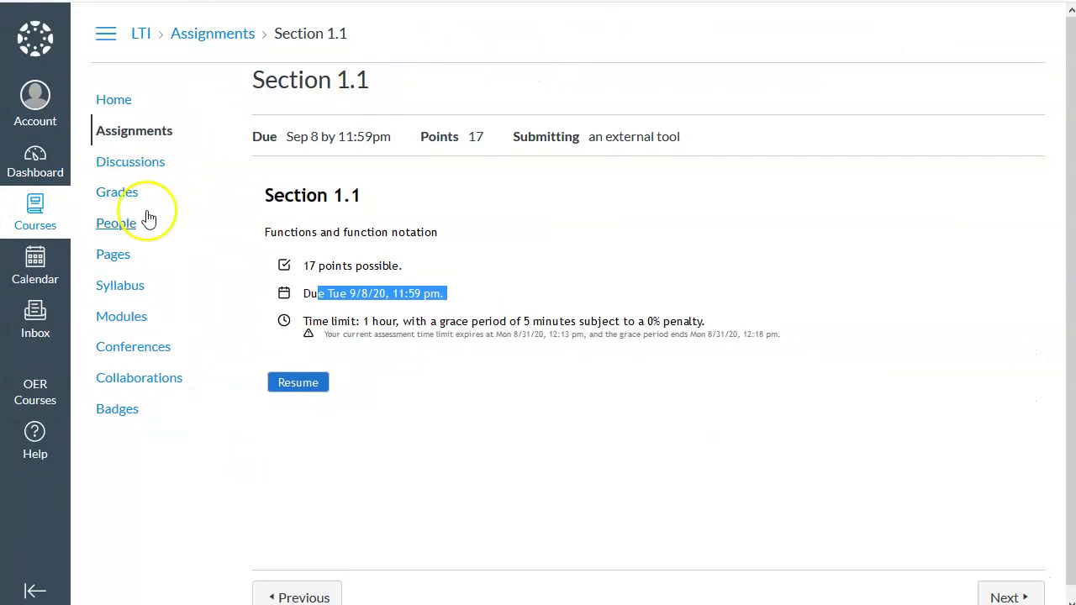
As the student, open Section 1.1 and check its new Aug 30 due date notice
left_click(135, 135)
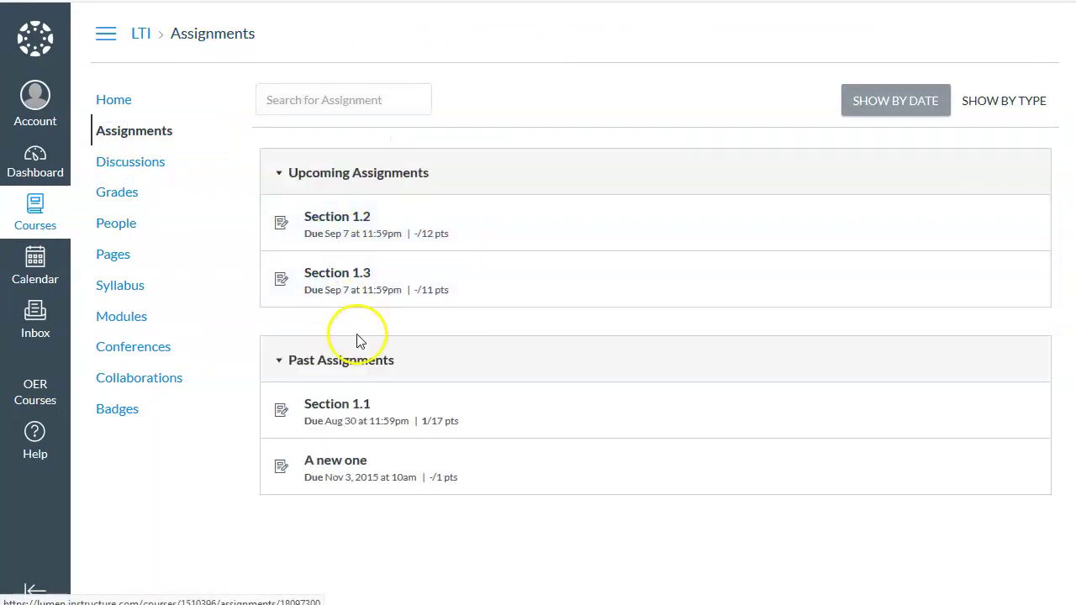
left_click(335, 405)
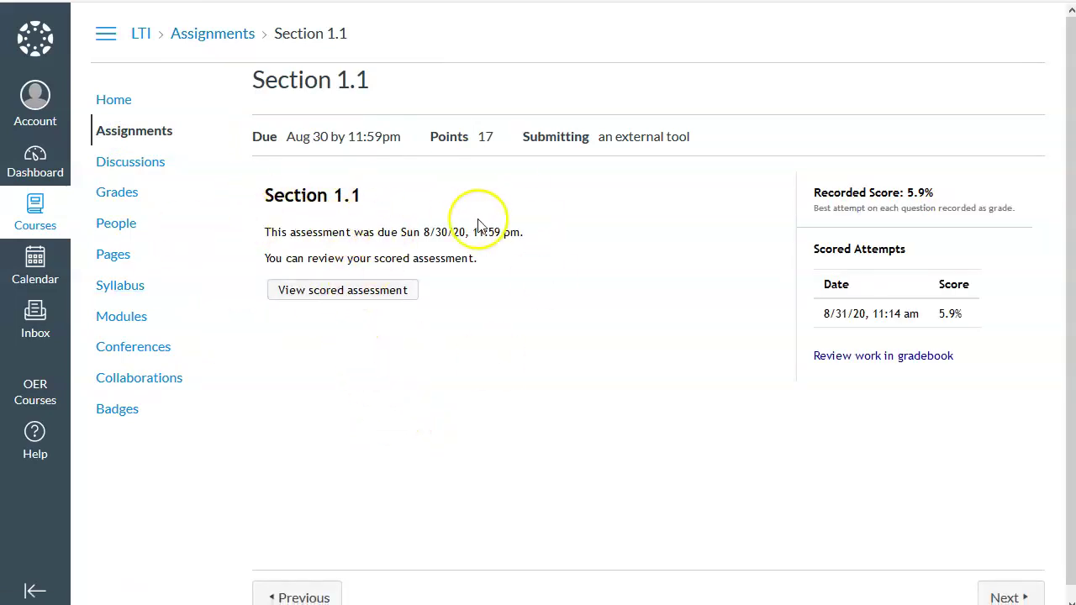
left_click_drag(266, 233, 470, 252)
left_click(362, 245)
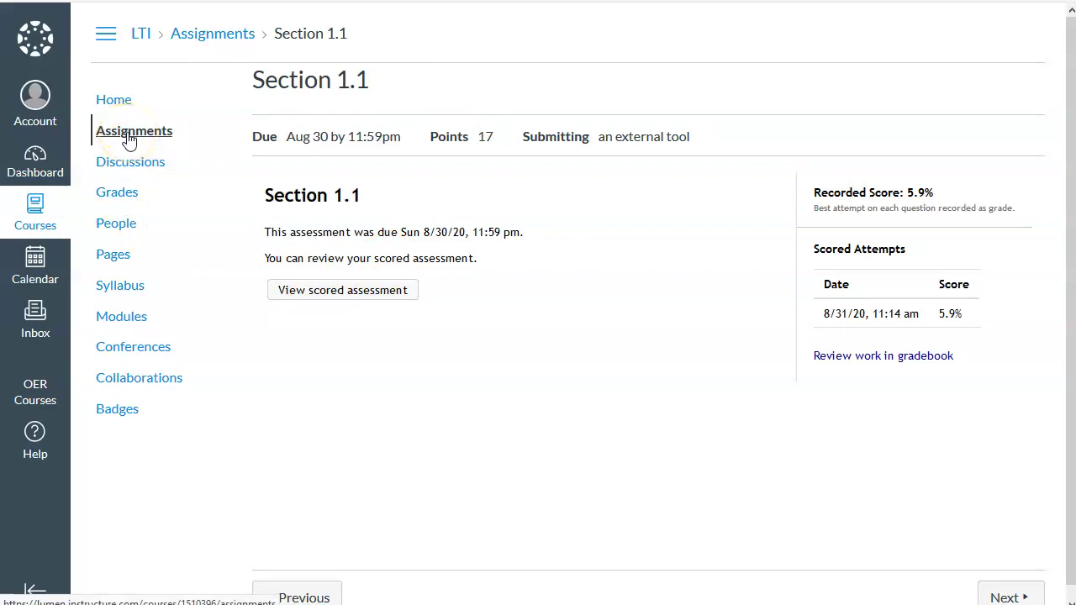
Review the student's scored Section 1.1 attempt, then go back to the assignments list
left_click(336, 291)
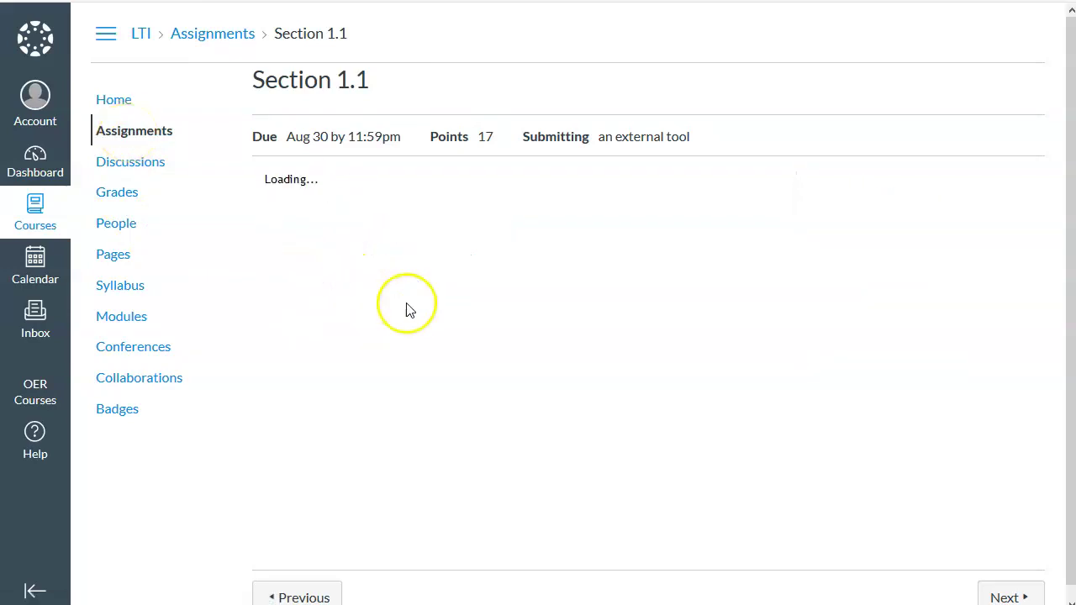
scroll(514, 266, "down", 6)
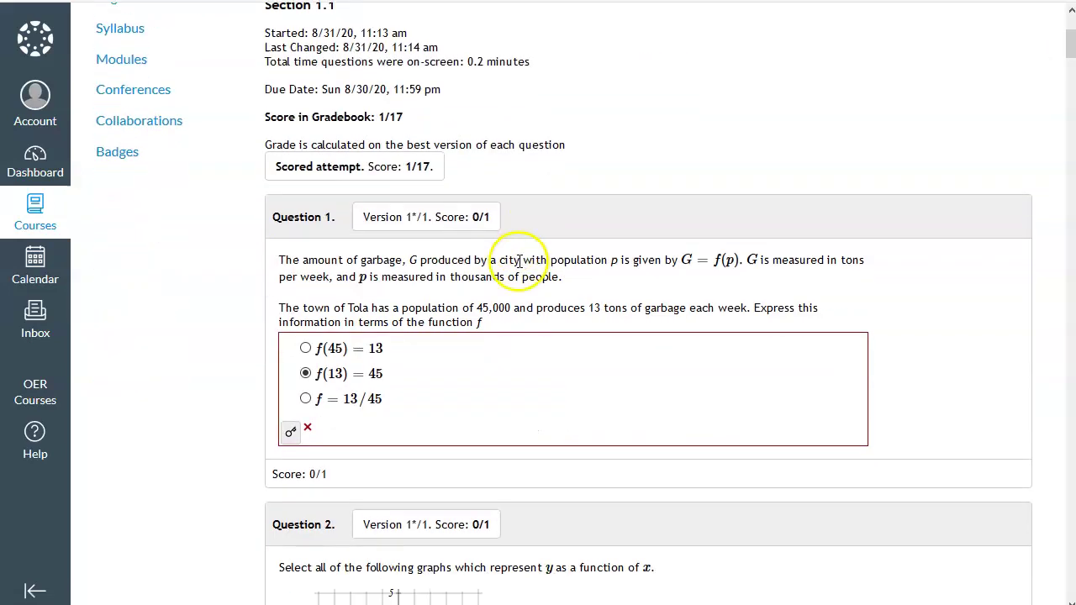
scroll(520, 268, "up", 6)
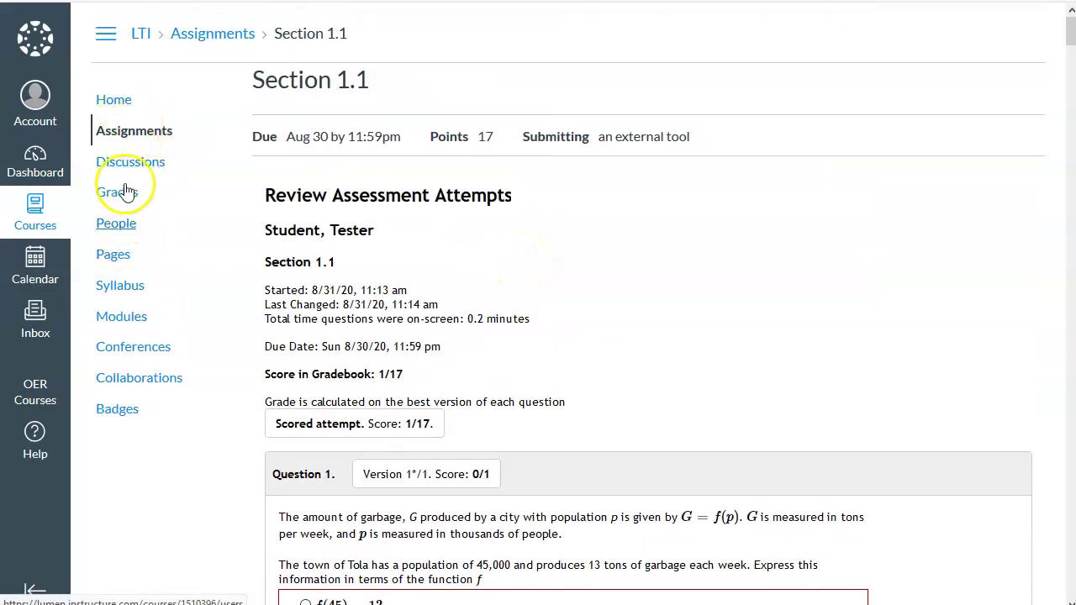
left_click(138, 131)
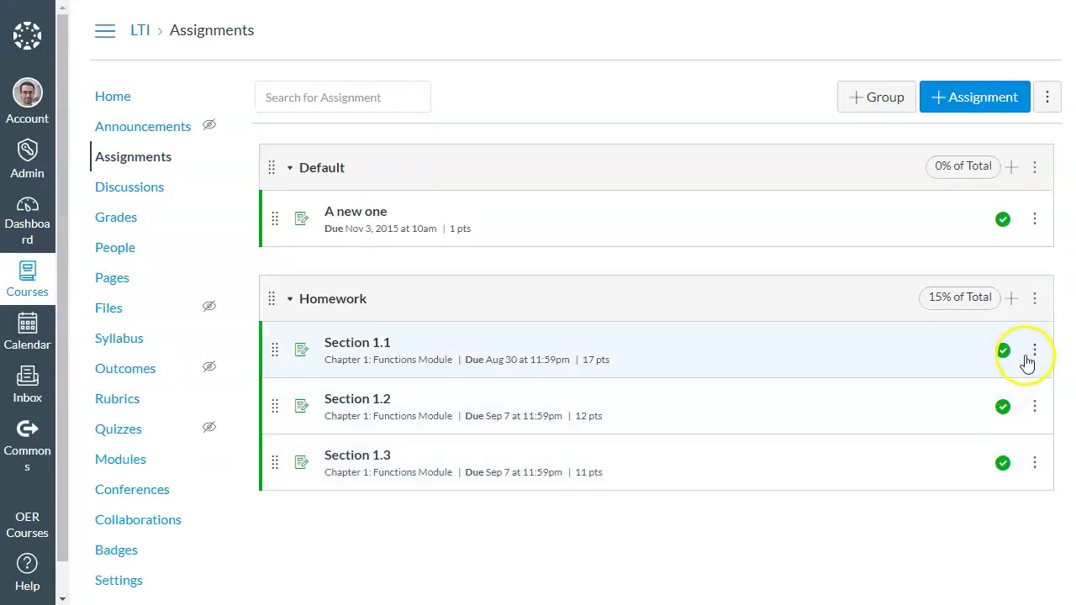
Turn on 'Message instructor about this question' under Section 1.1's Help and Hints settings and save
left_click(1034, 351)
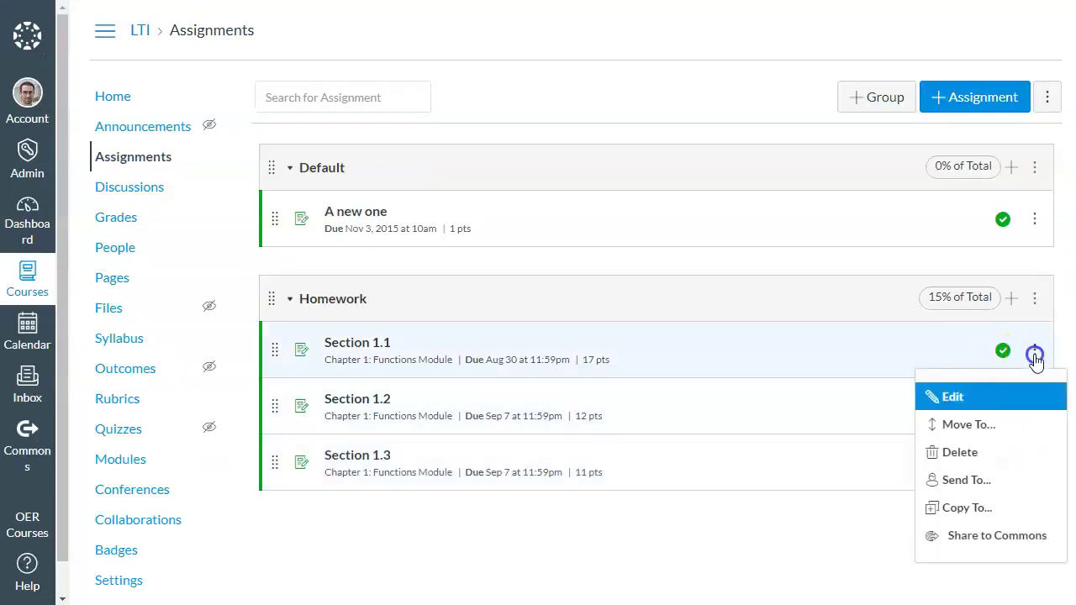
left_click(377, 344)
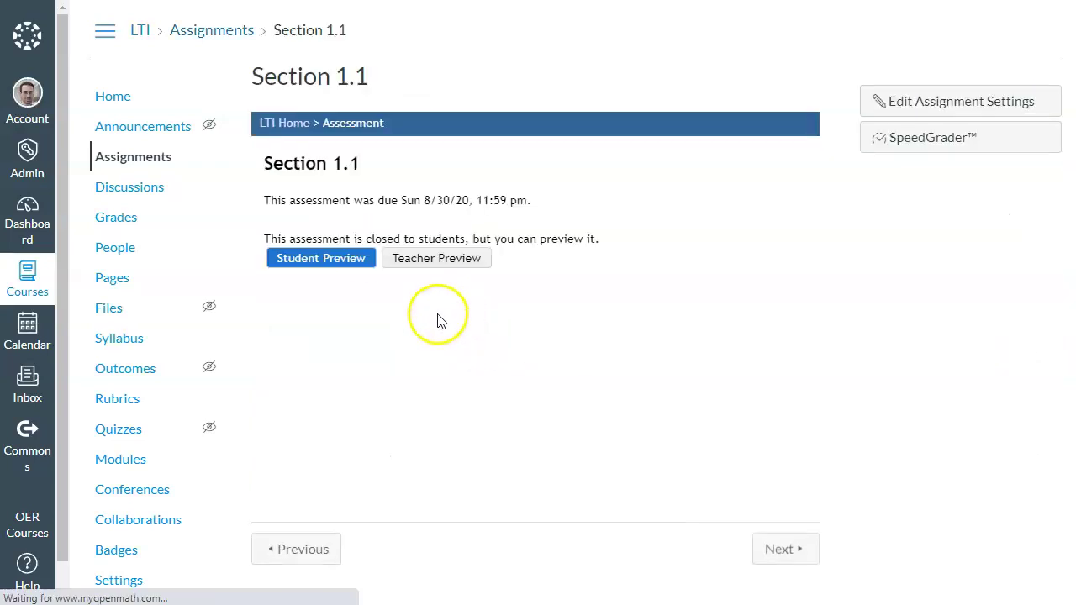
left_click(283, 121)
left_click(294, 324)
scroll(437, 278, "down", 1)
scroll(494, 267, "down", 5)
scroll(497, 262, "down", 10)
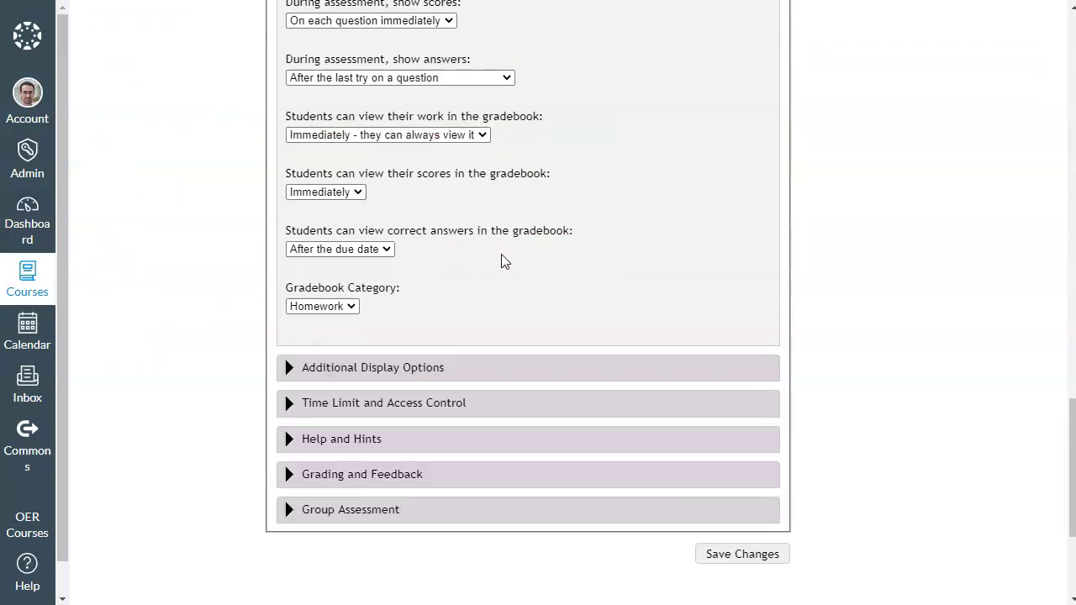
left_click(320, 190)
scroll(538, 320, "down", 2)
left_click(294, 155)
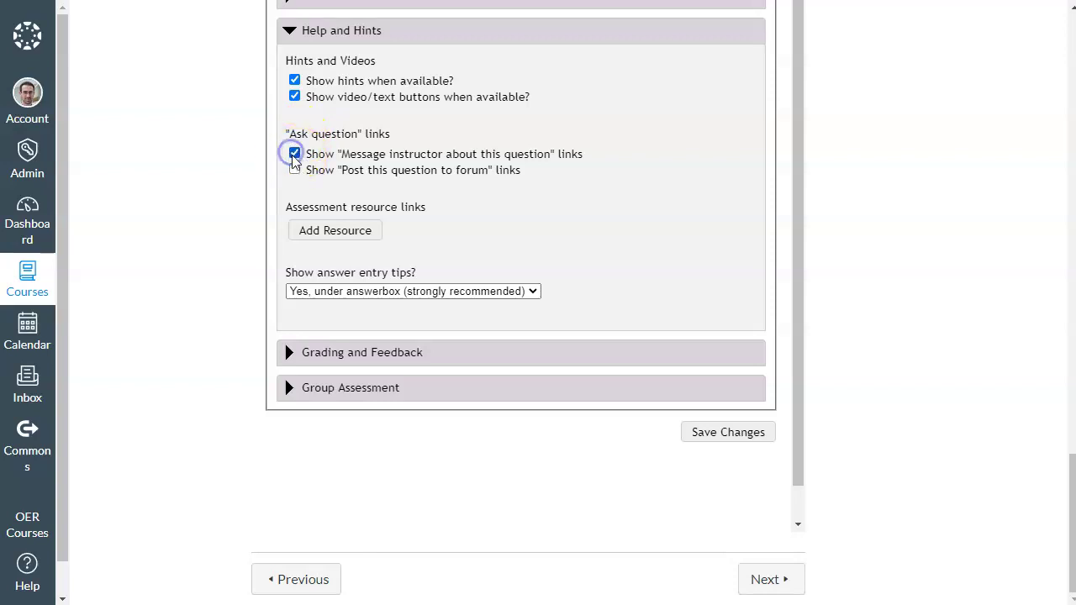
left_click(736, 438)
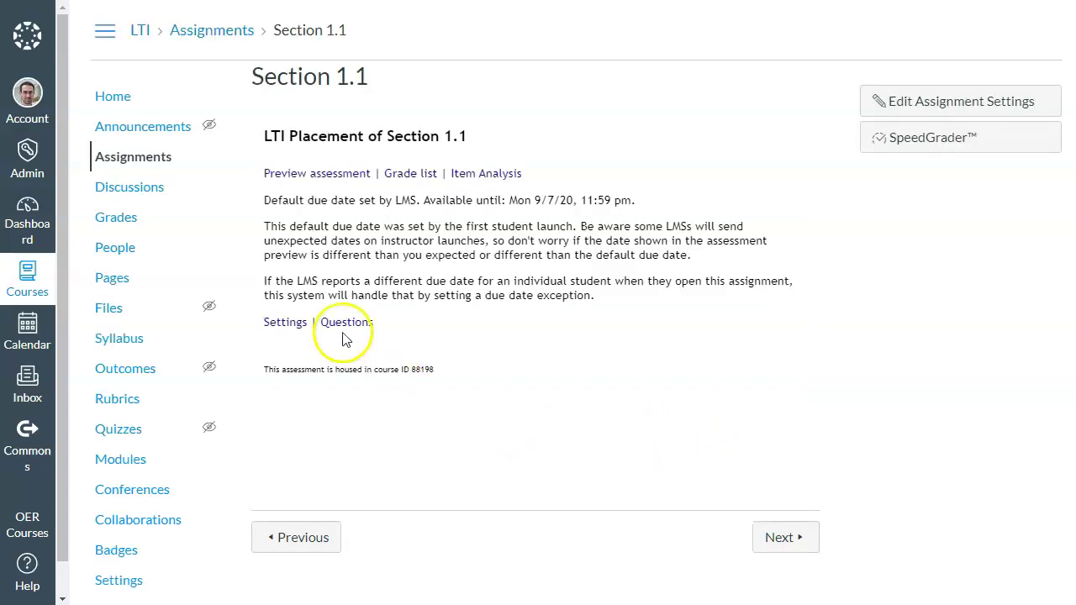
left_click(150, 165)
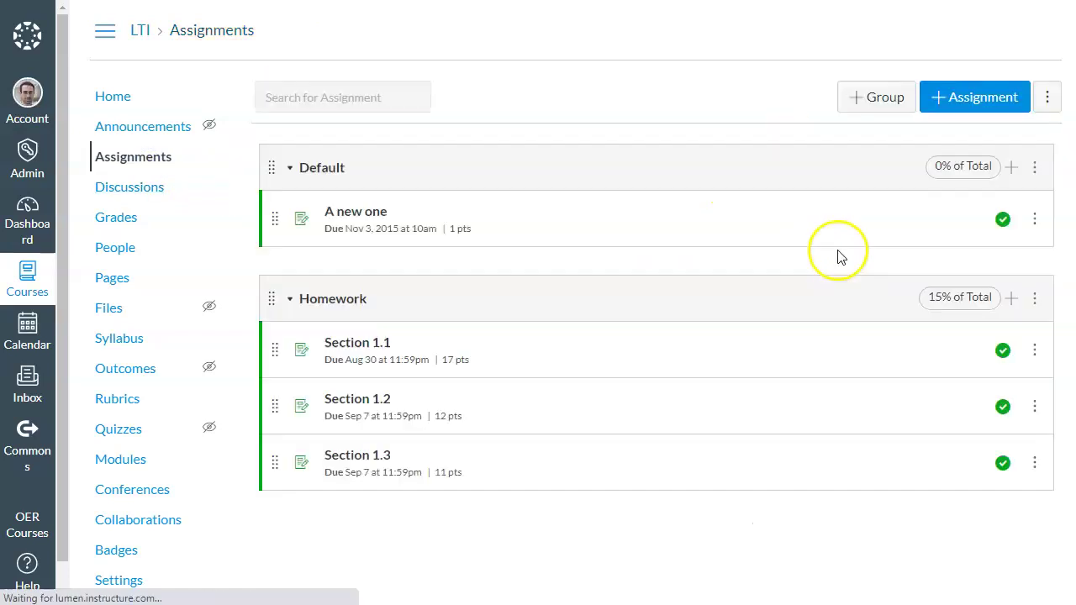
Edit Section 1.1's due date back to Sep 7, 2020 at 11:59 pm and save
left_click(1034, 349)
left_click(950, 393)
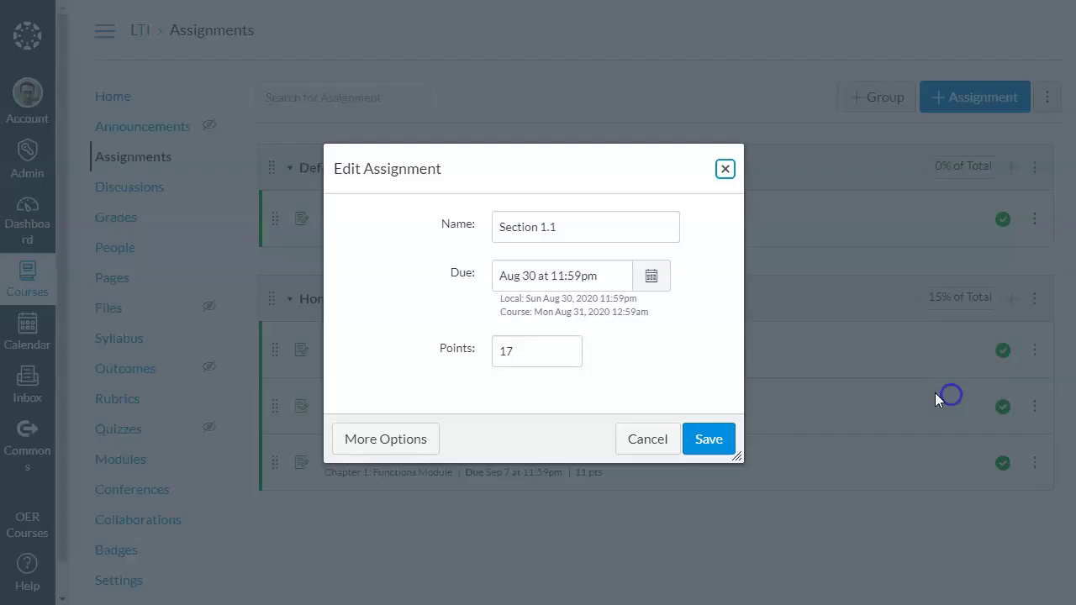
left_click(647, 274)
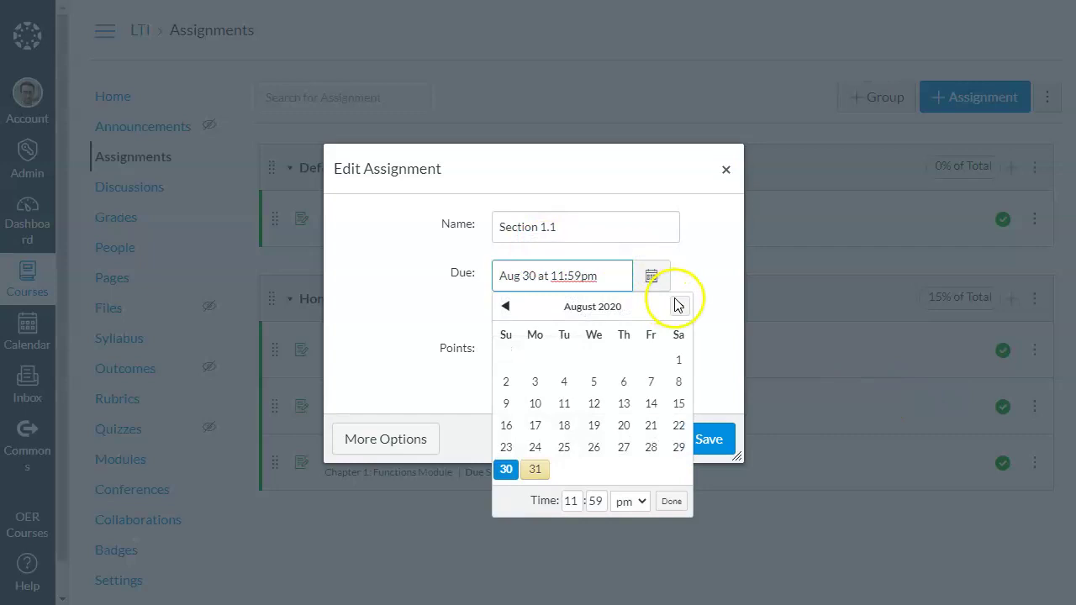
left_click(677, 306)
left_click(678, 306)
left_click(506, 306)
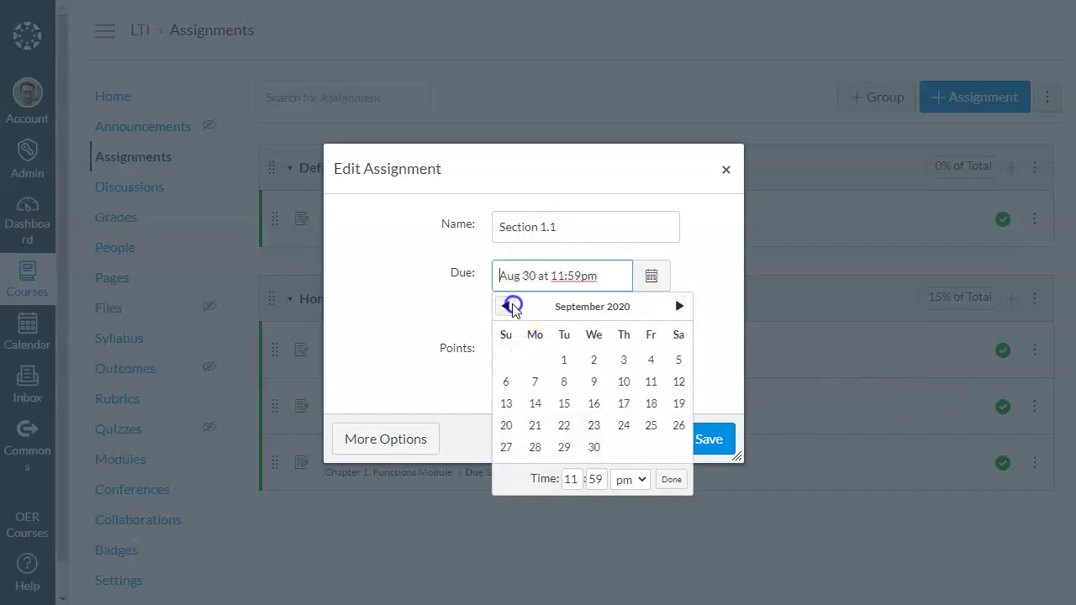
left_click(535, 382)
left_click(450, 319)
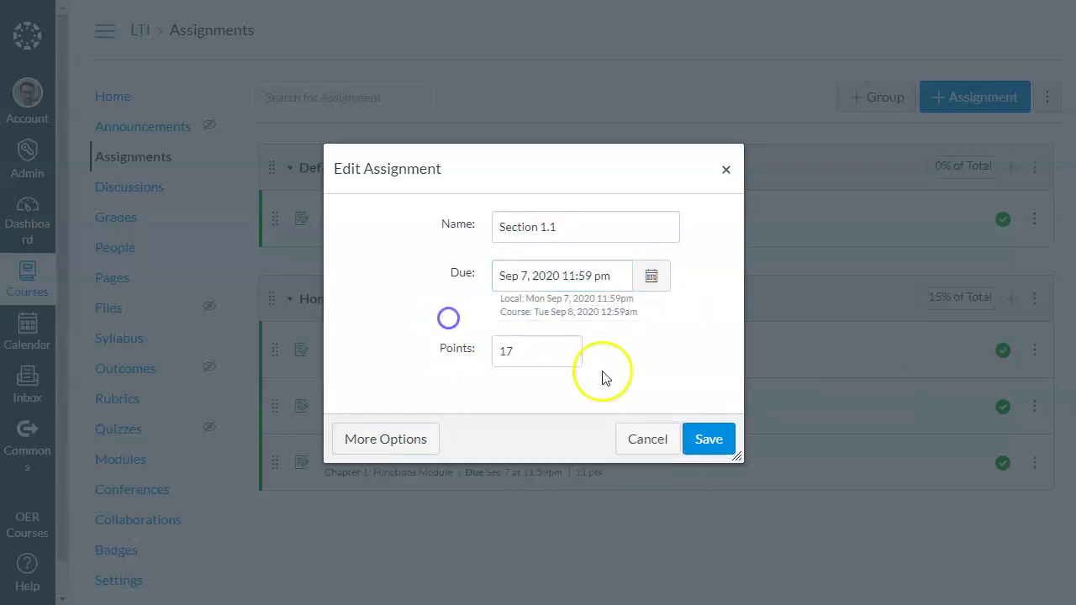
left_click(708, 439)
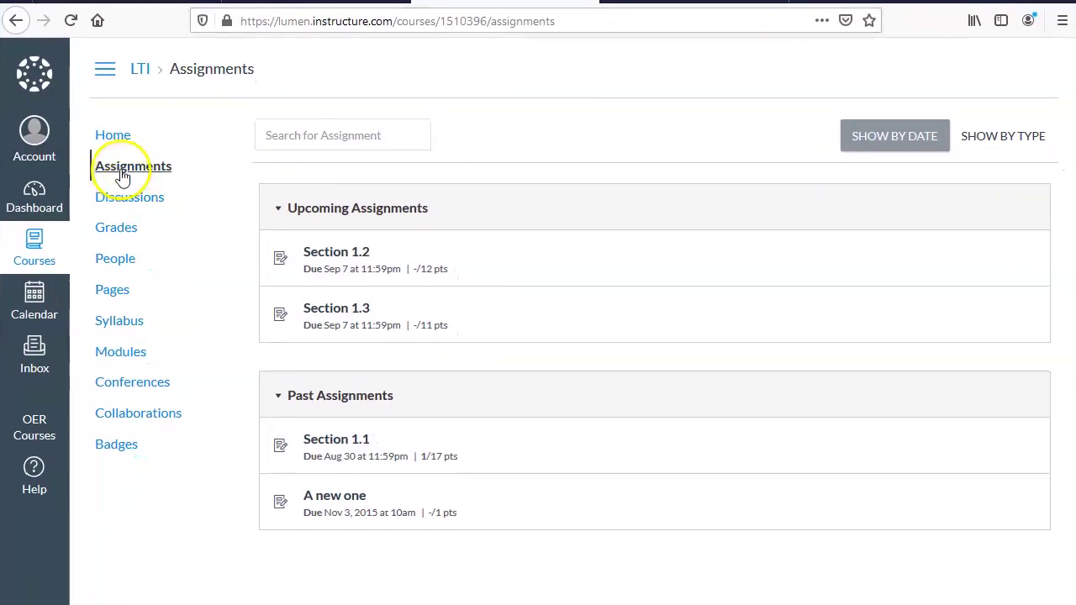
As the student, resume the timed Section 1.1 attempt and draft an instructor message about Question 1
left_click(122, 172)
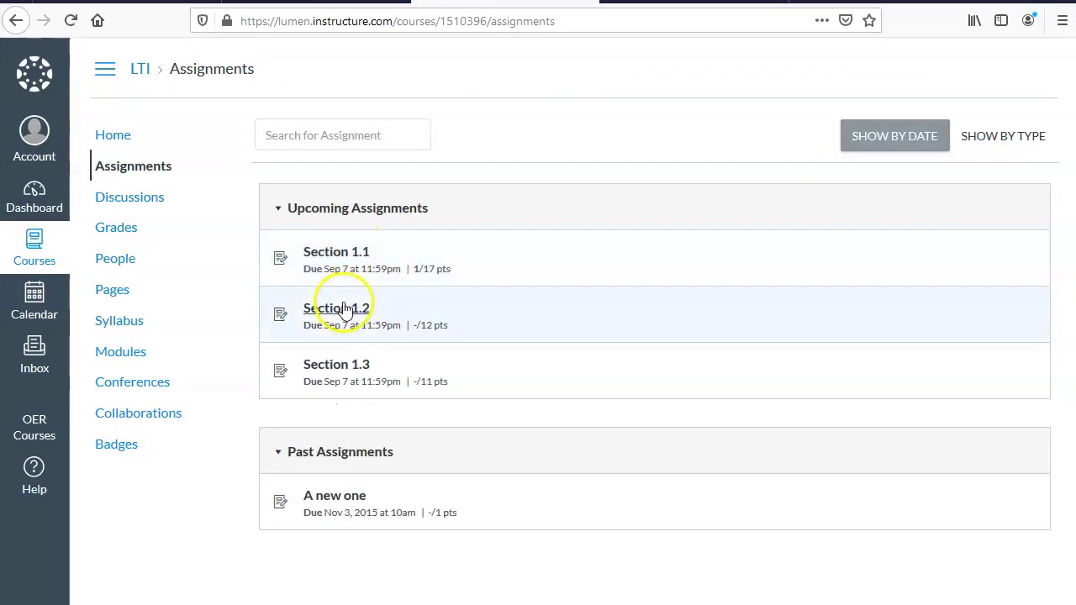
left_click(349, 253)
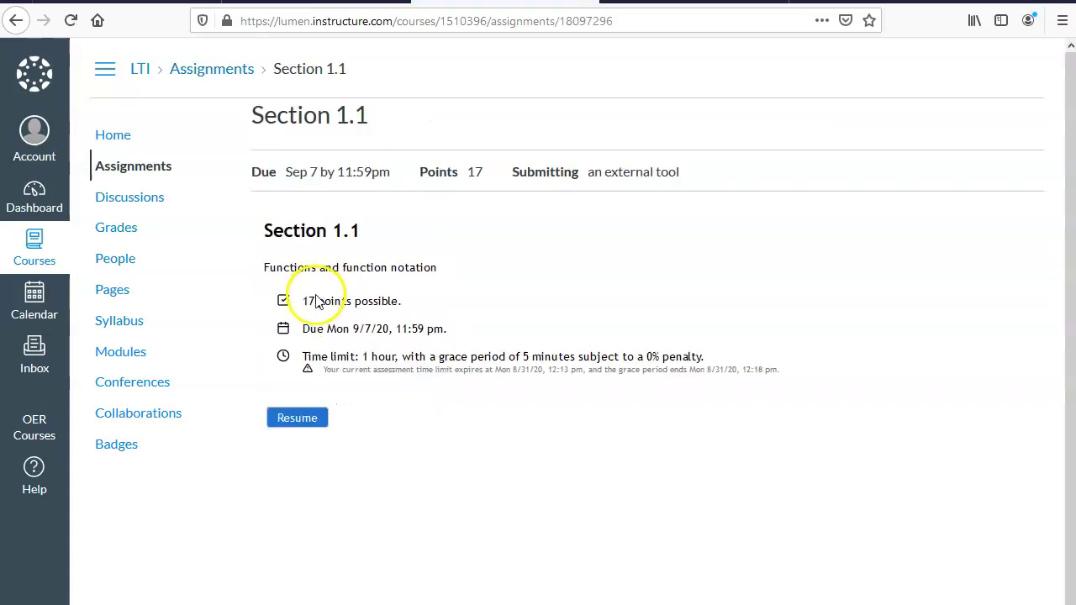
left_click(300, 429)
left_click(742, 424)
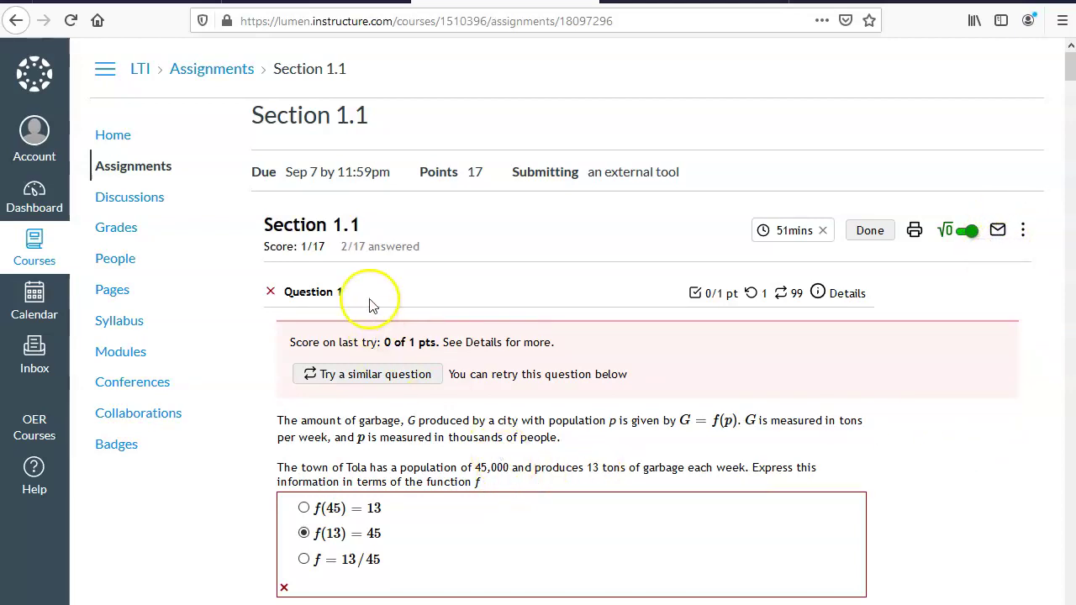
scroll(496, 538, "down", 2)
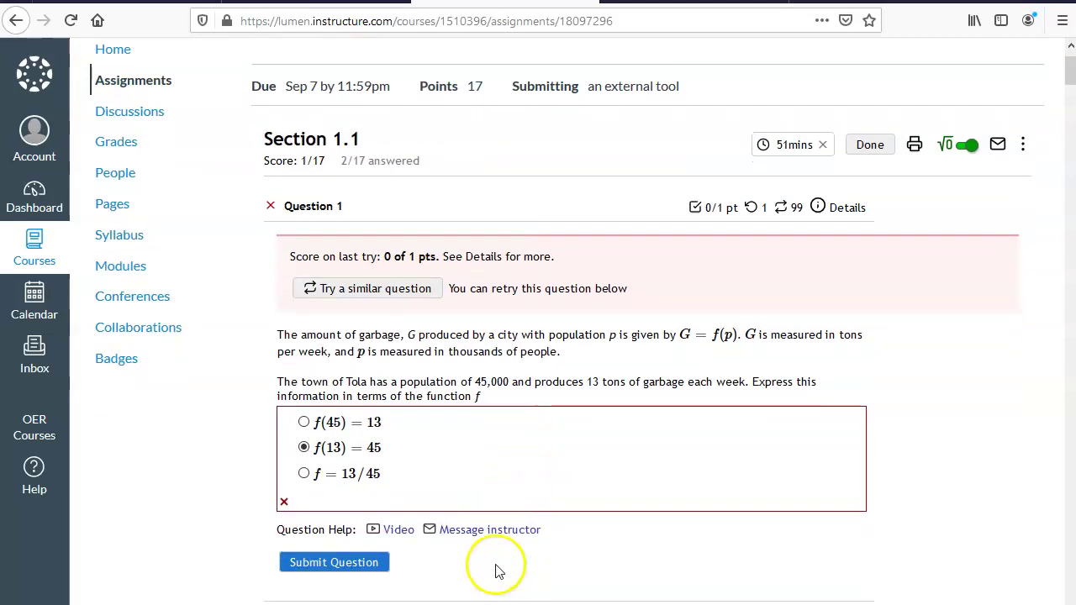
left_click(497, 532)
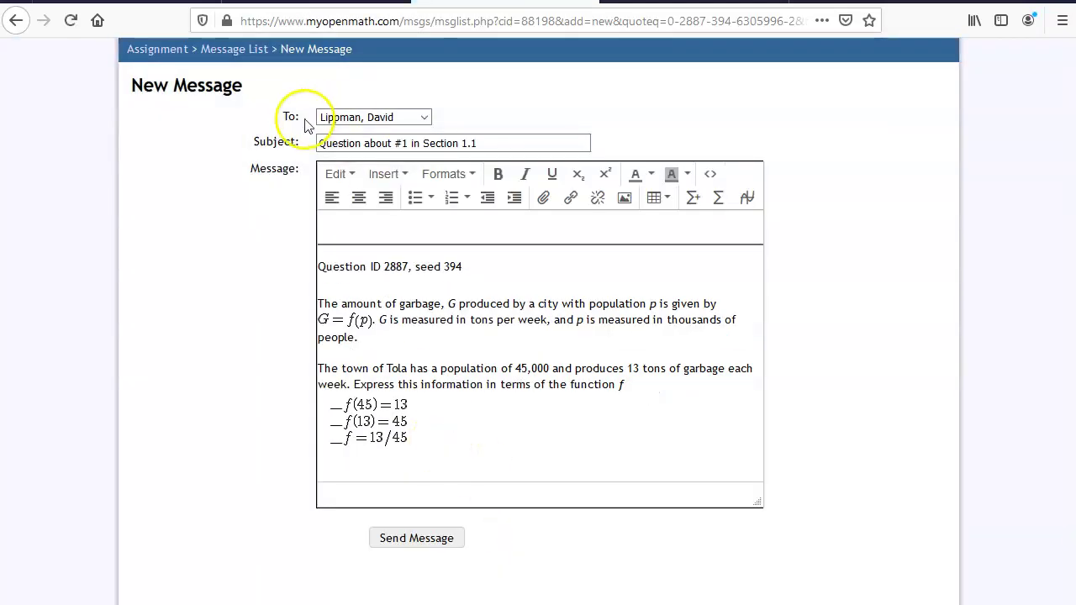
Abandon the draft, resume the Section 1.1 attempt, check the empty Messages list, and return to the instructor window
left_click(171, 60)
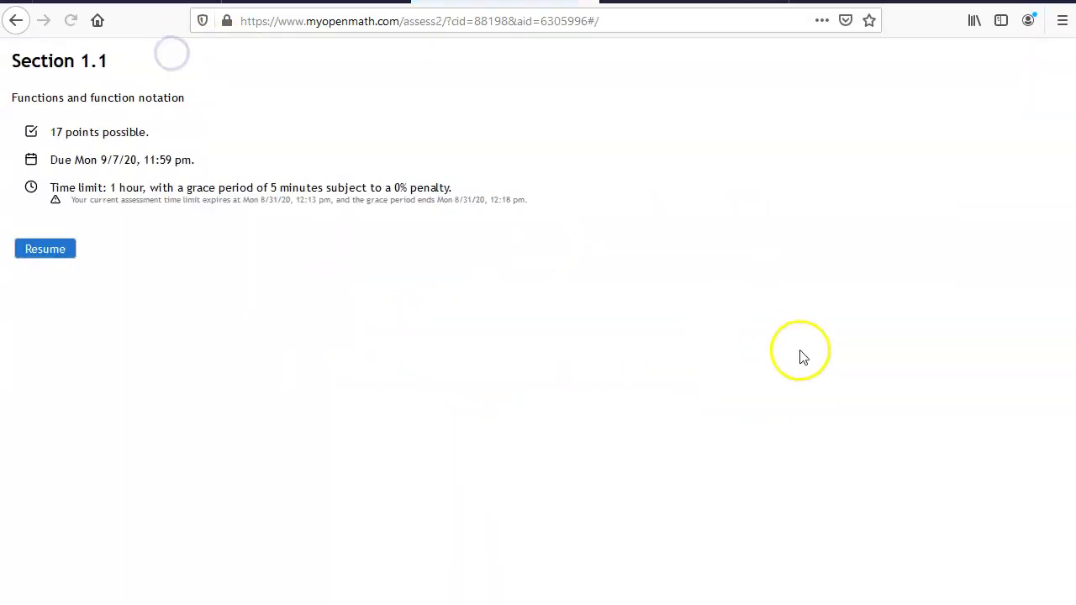
left_click(49, 248)
left_click(705, 363)
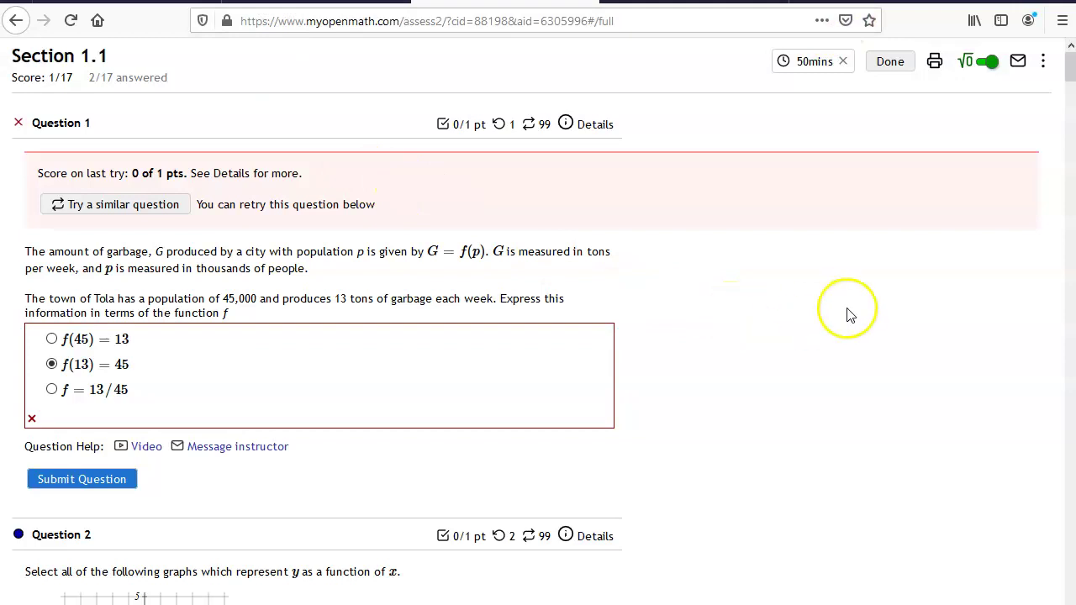
left_click(1018, 61)
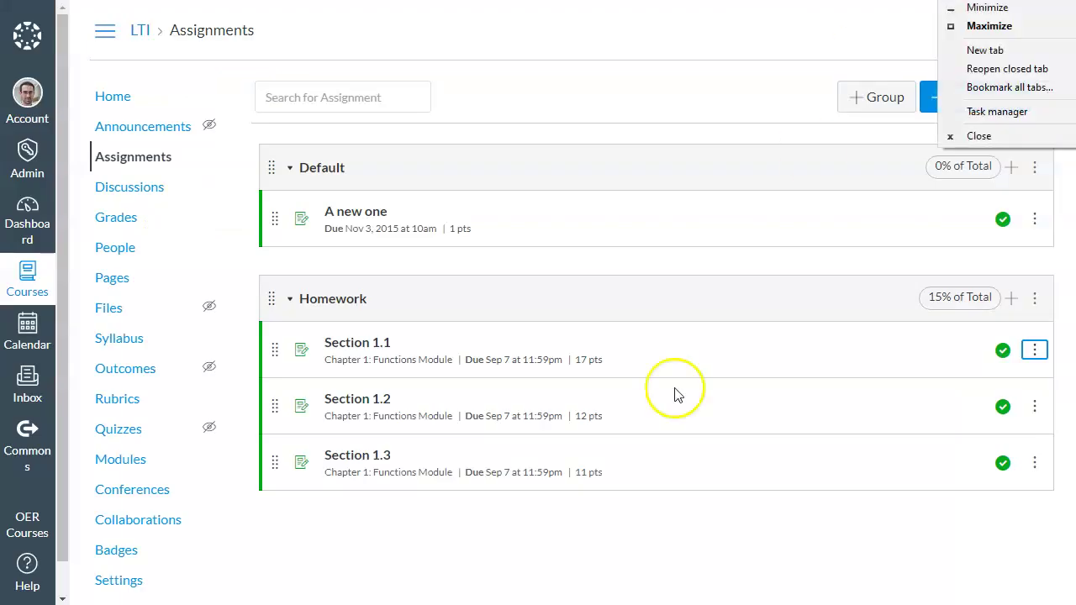
left_click(519, 548)
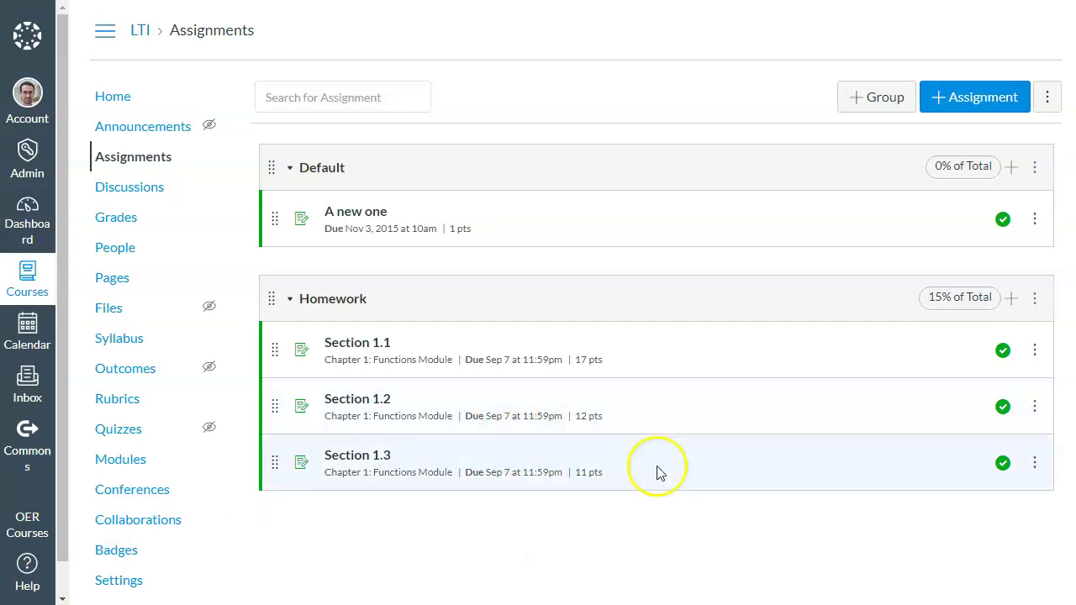
Open Section 1.1's LTI Home placement page showing its default due date Mon 9/7/20, 11:59 pm
left_click(378, 344)
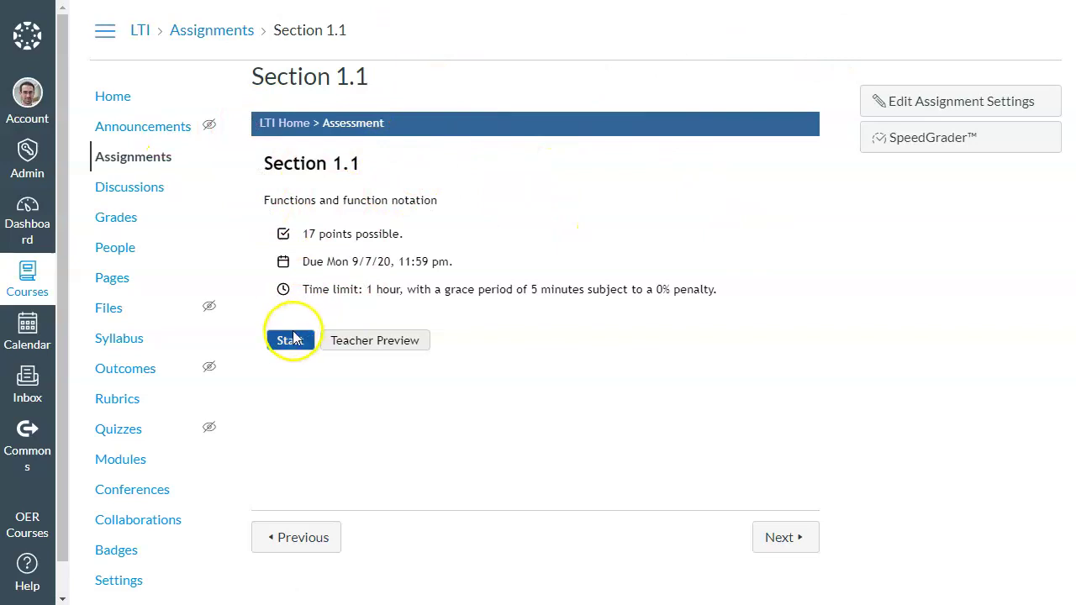
left_click(292, 131)
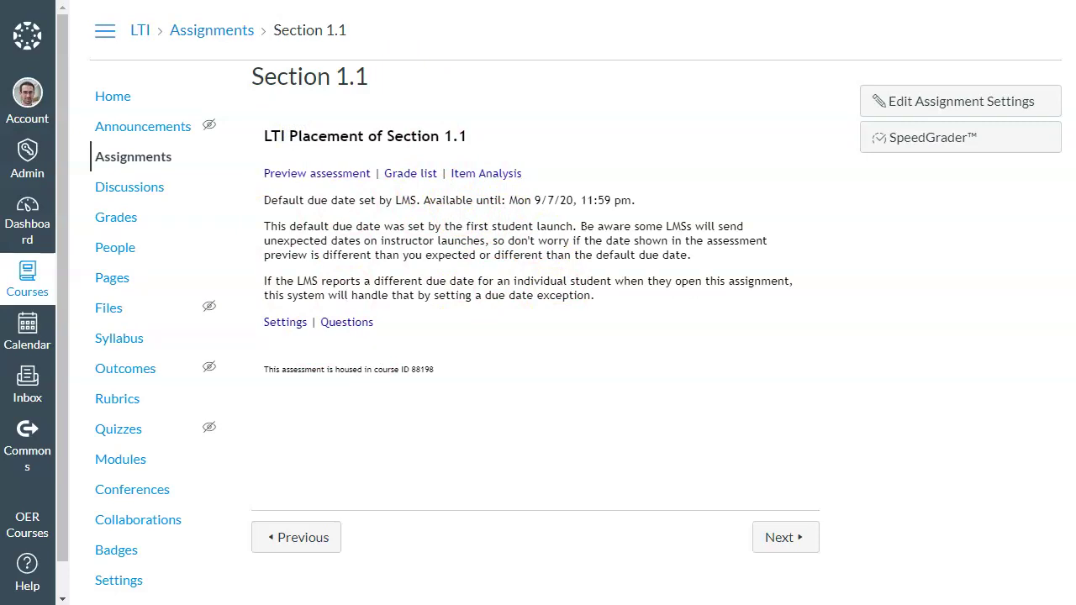
Load myopenmath.com, look at the 201: Intro Question Writing course, and return home
left_click(594, 15)
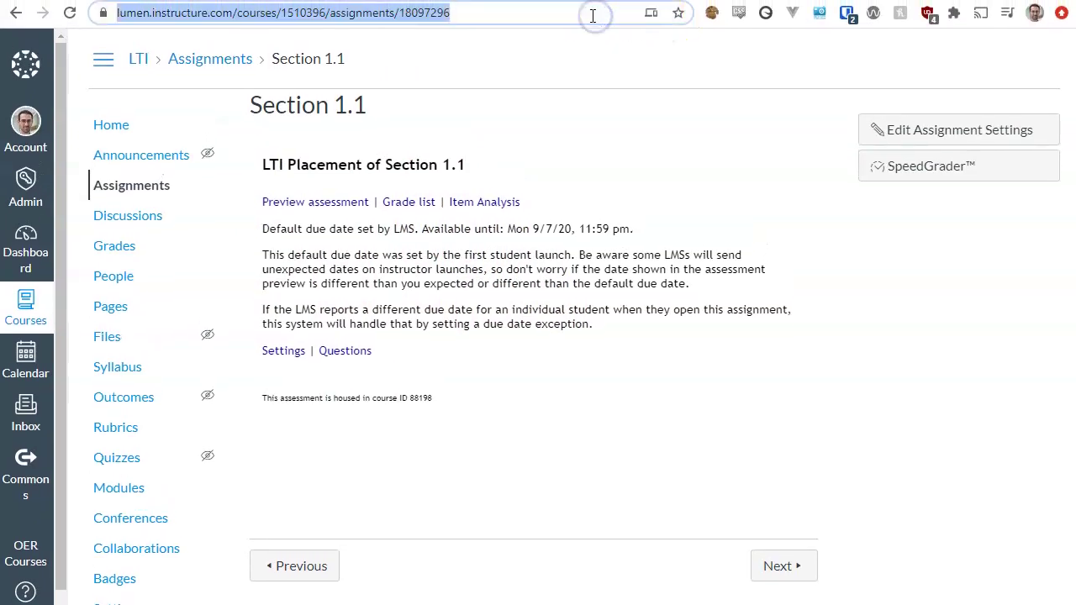
type("my")
key("Return")
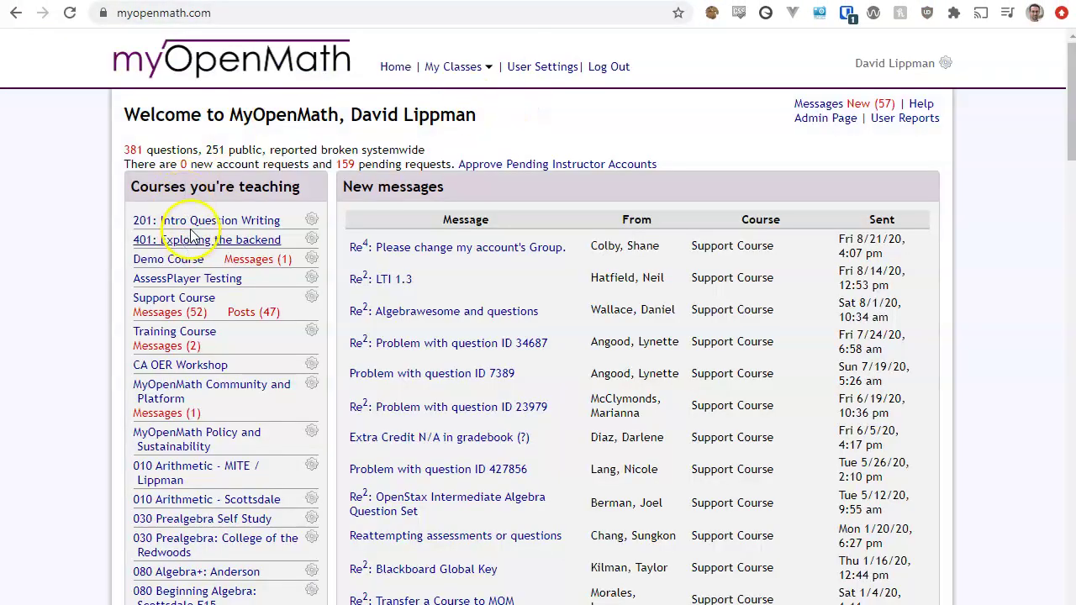
left_click(193, 225)
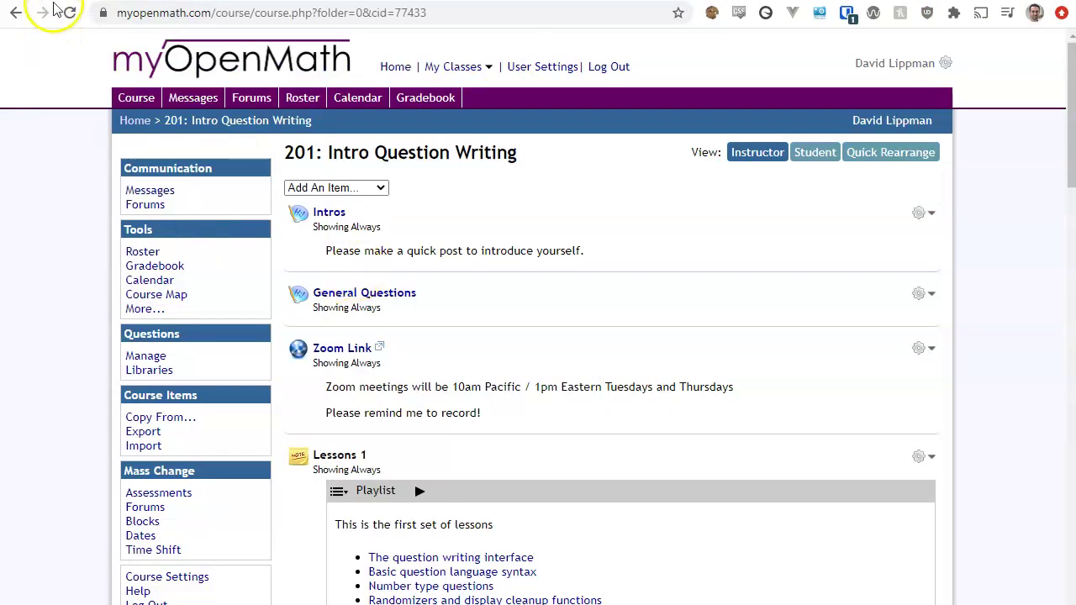
left_click(14, 11)
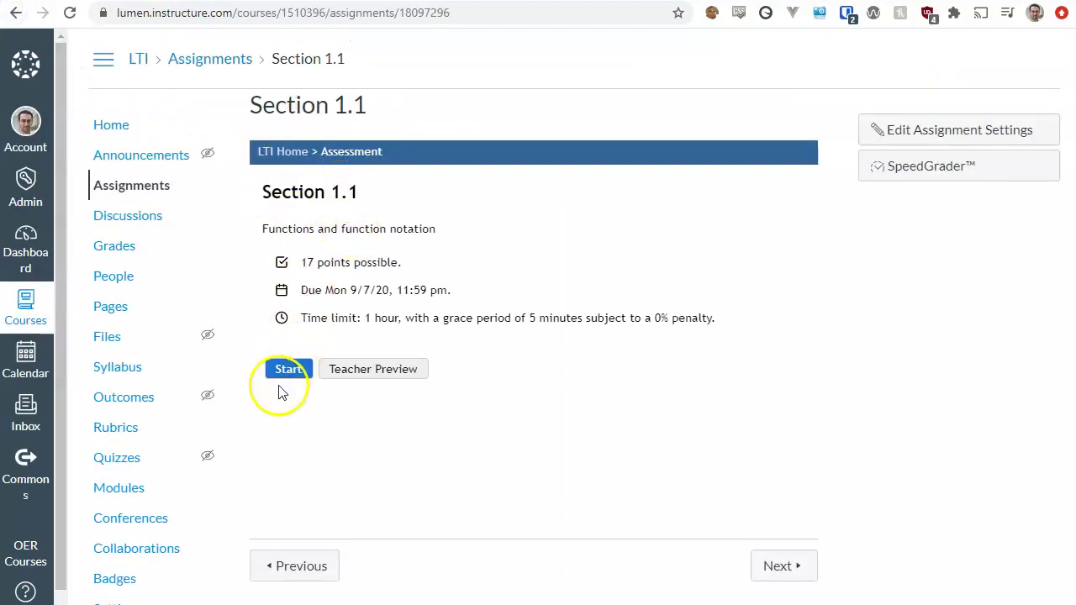
Start the timed Section 1.1 assessment, then return to its placement page
left_click(288, 369)
left_click(568, 365)
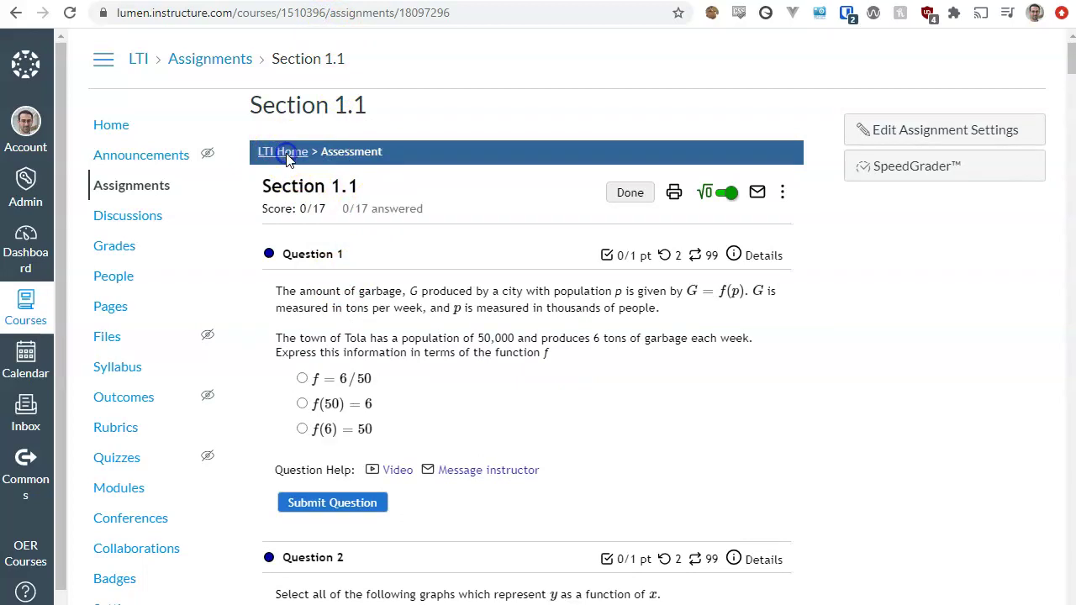
left_click(286, 156)
Open Section 1.1's assessment settings in a new tab and go to LTI Home there
left_click(278, 356)
right_click(278, 357)
left_click(341, 359)
key("ctrl+Tab")
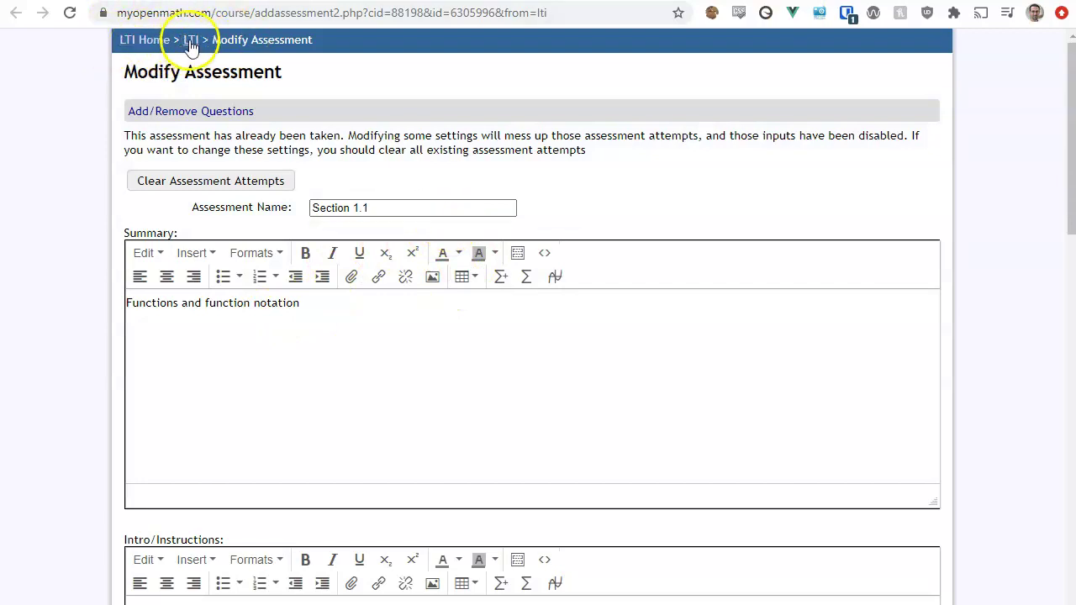
left_click(130, 46)
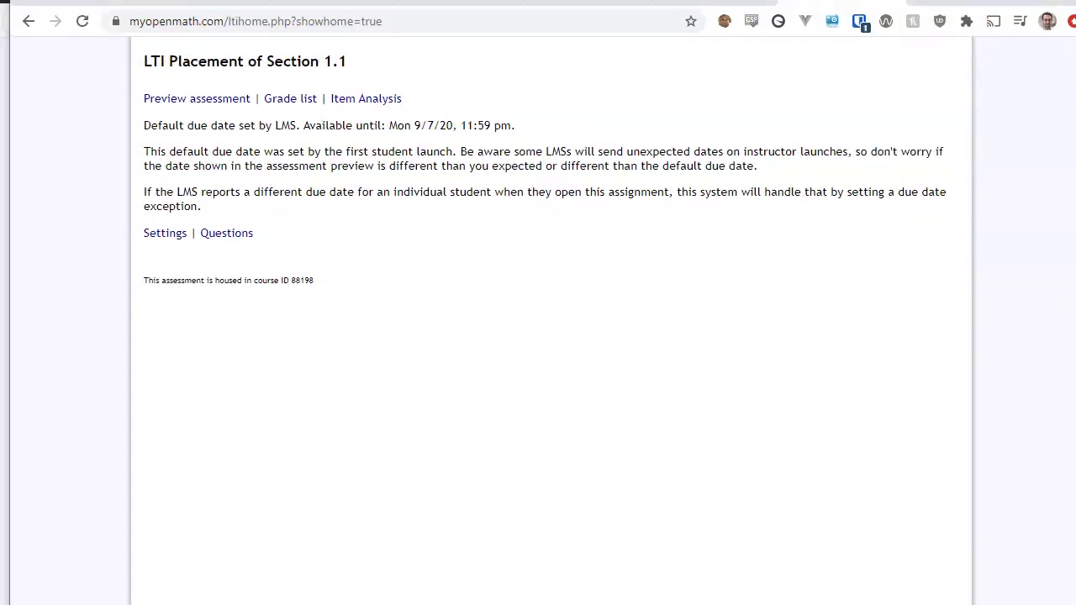
Trim the web address down to myopenmath.com to reach the MyOpenMath home page
left_click_drag(176, 20, 540, 39)
key("BackSpace")
key("Return")
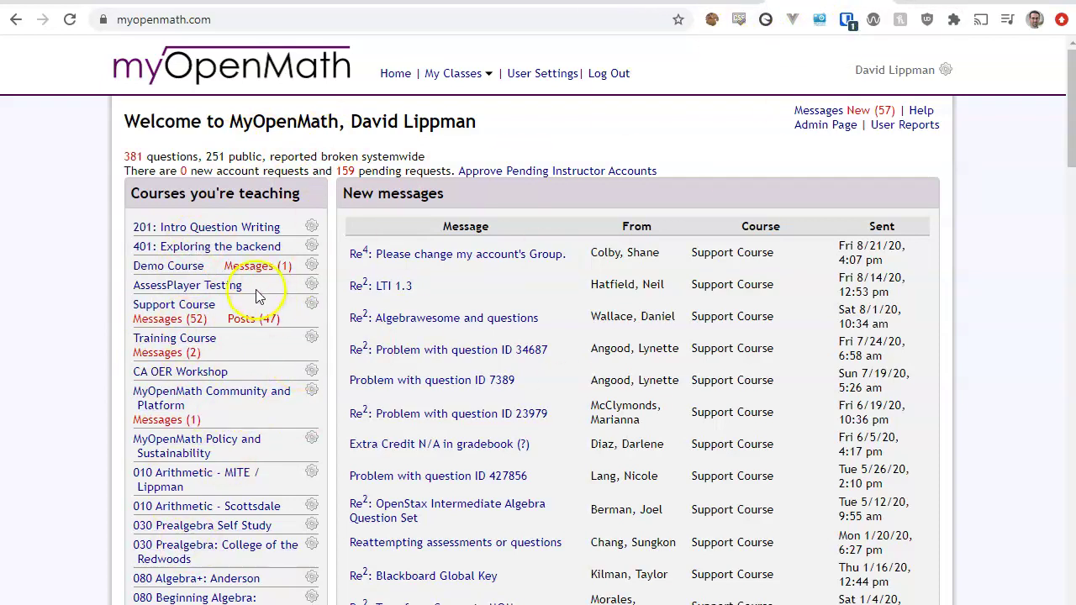
Open the LTI Demo course's Chapter 1: Functions folder and look through its items
scroll(263, 279, "down", 15)
scroll(259, 273, "down", 8)
left_click(168, 219)
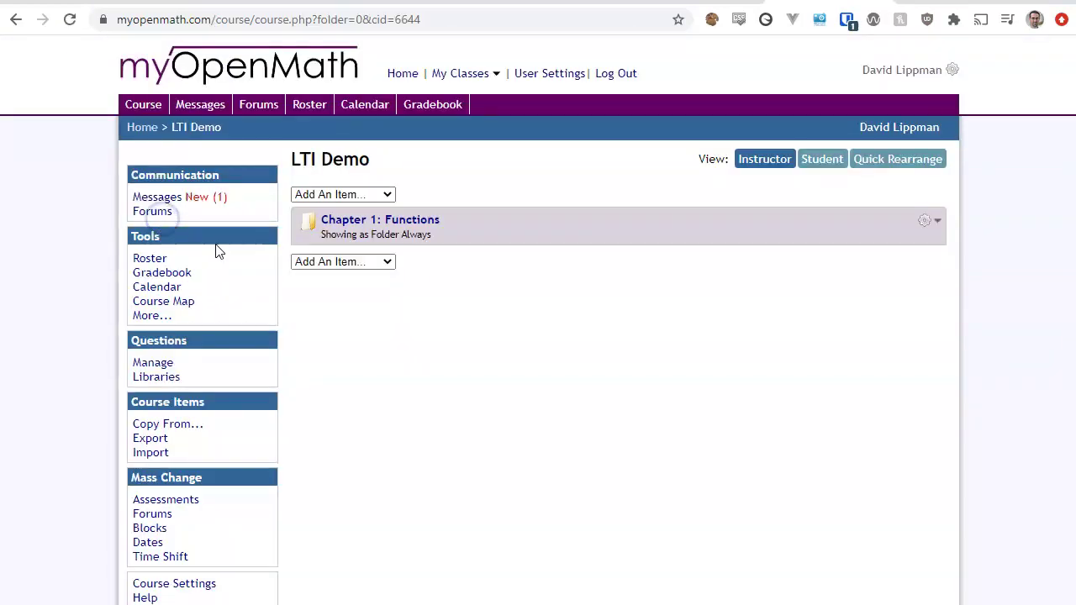
left_click(408, 220)
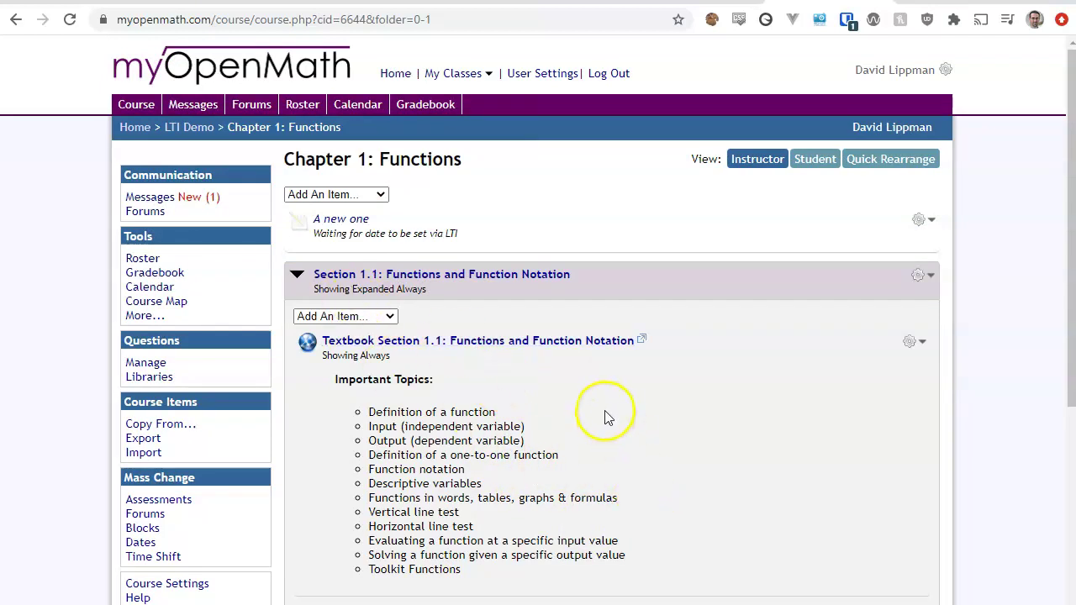
scroll(618, 407, "down", 2)
scroll(618, 407, "down", 1)
scroll(505, 471, "down", 2)
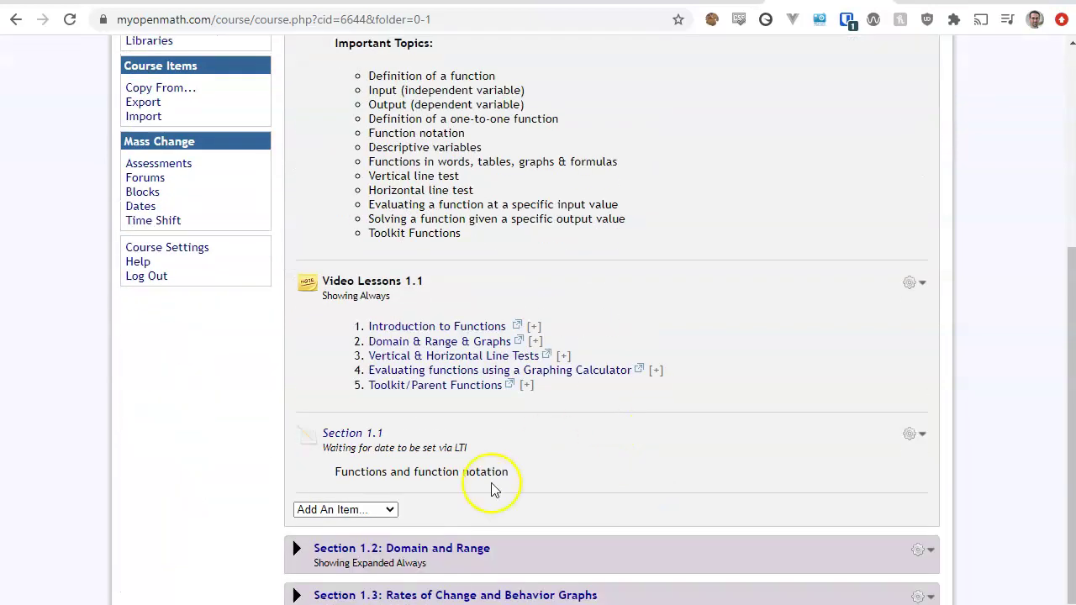
scroll(361, 216, "up", 2)
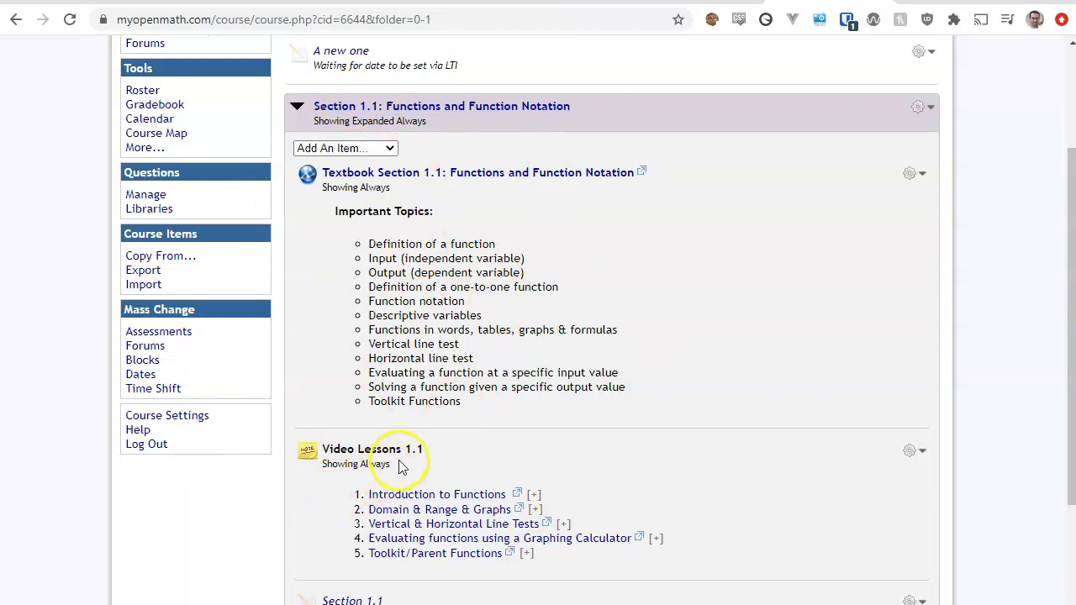
scroll(400, 468, "up", 1)
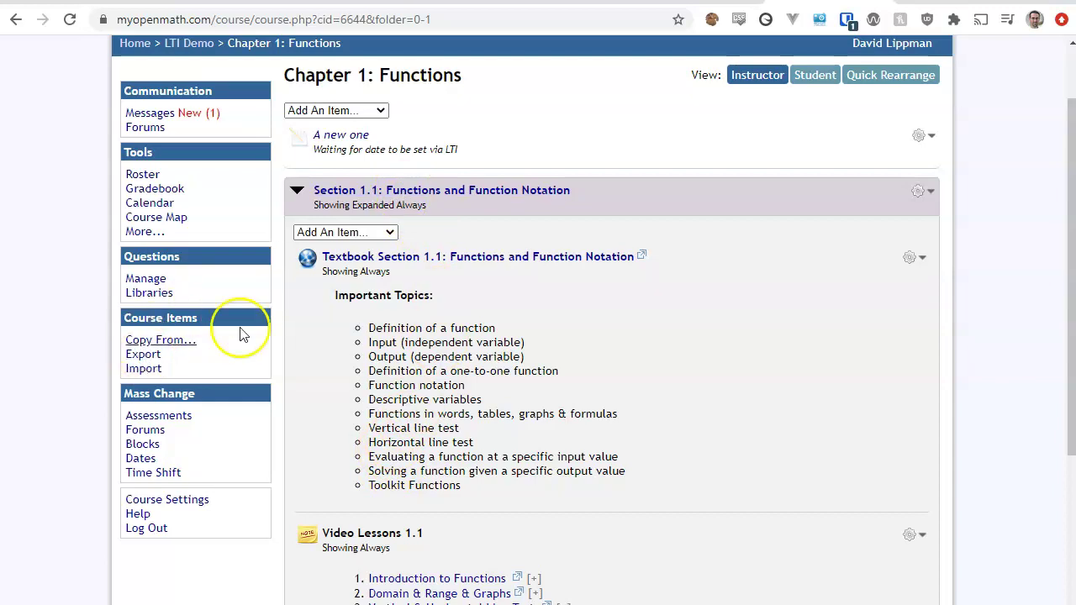
On the course export page, export only individual items with 'A new one' ticked
left_click(144, 354)
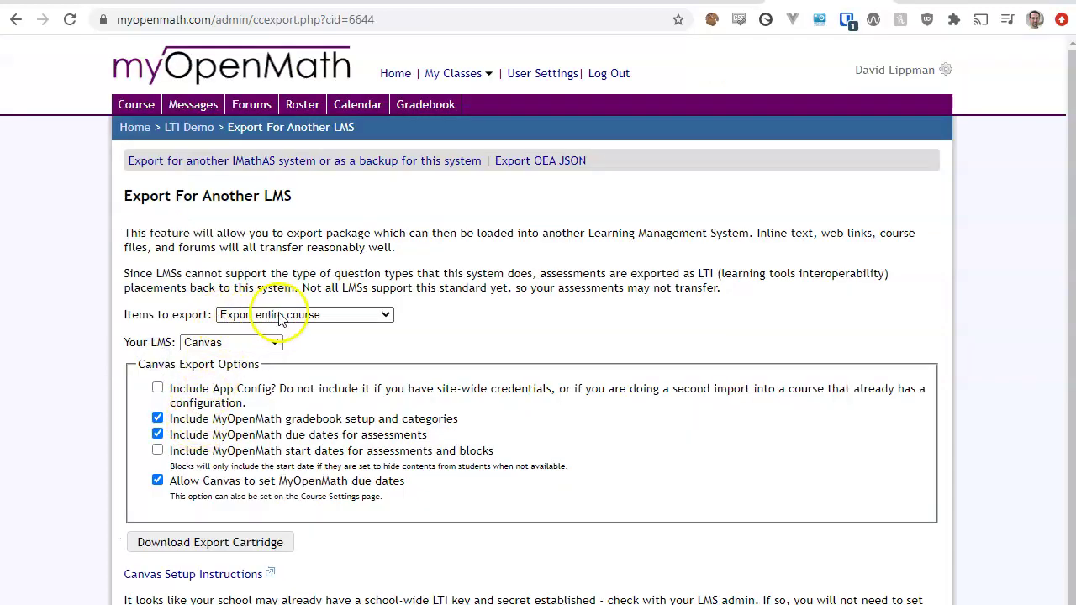
scroll(282, 290, "down", 1)
left_click(269, 298)
left_click(269, 328)
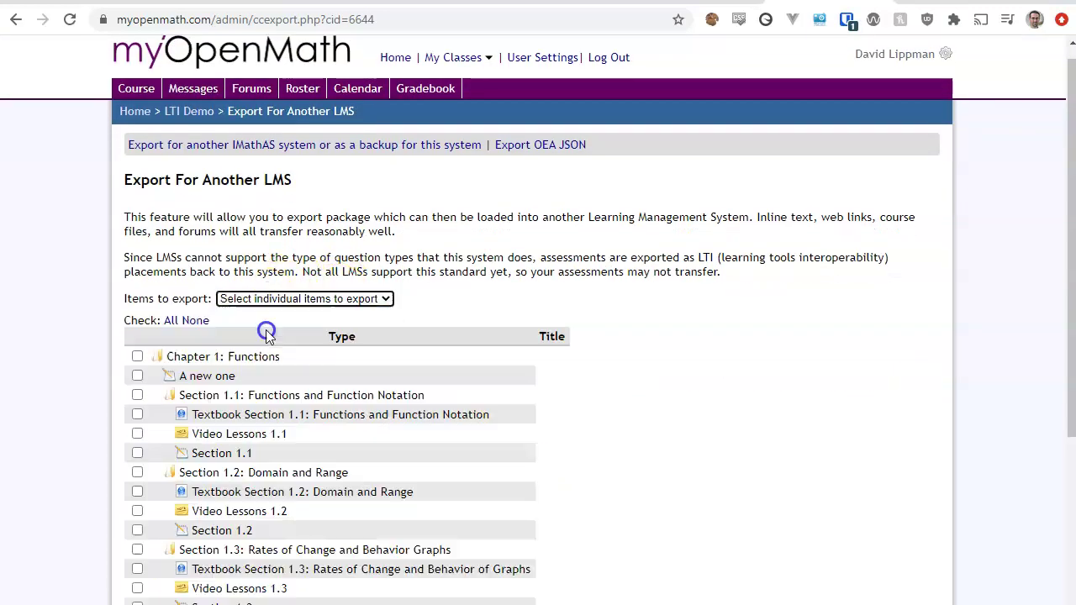
left_click(137, 377)
Try Moodle and BlackBoard as target LMS, then set it back to Canvas
scroll(691, 454, "down", 3)
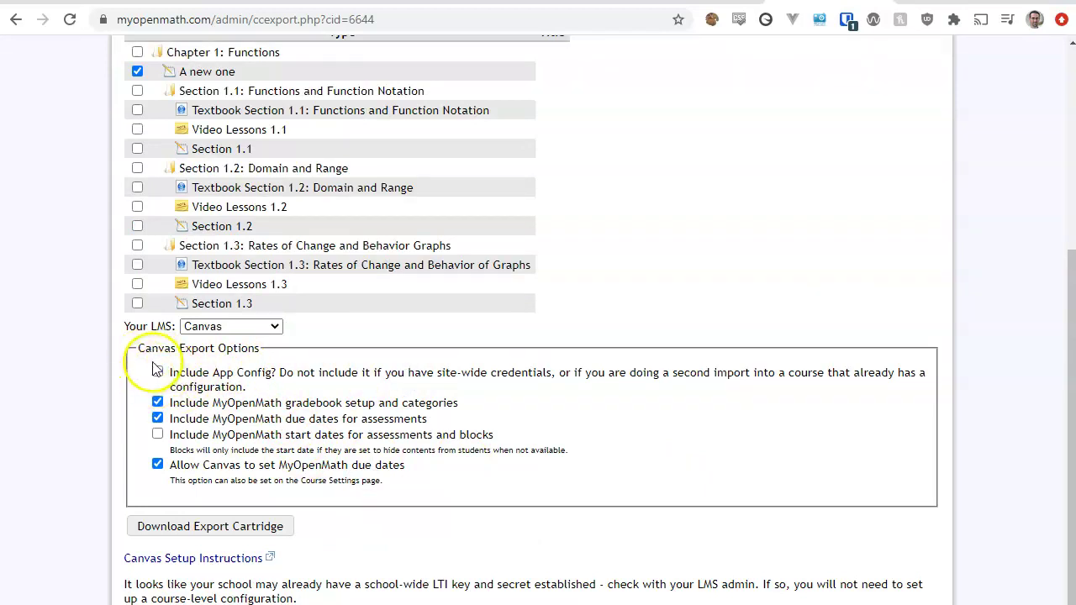
left_click(242, 329)
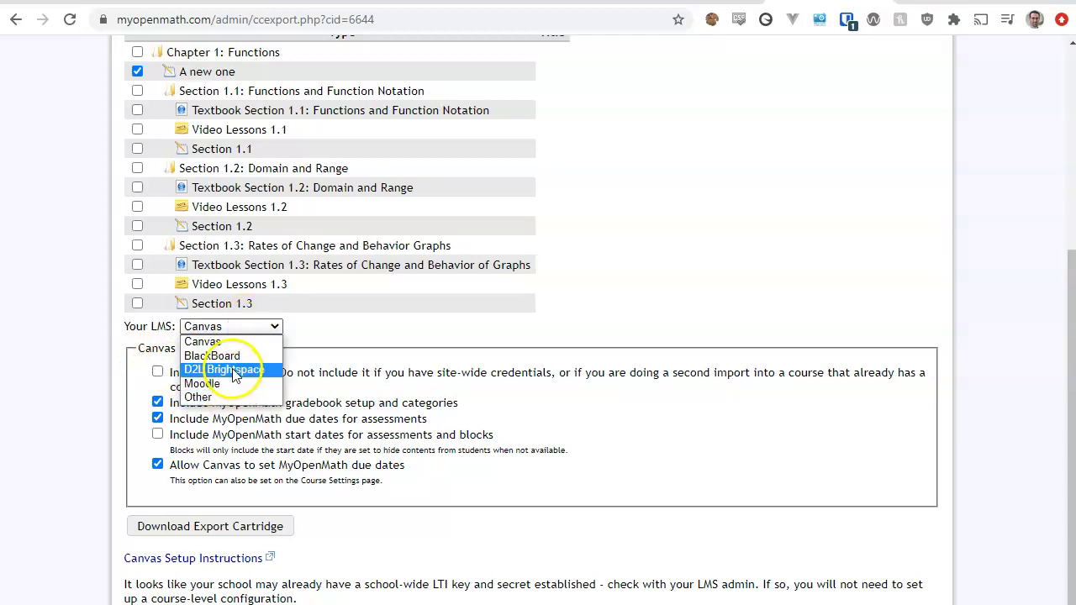
left_click(239, 385)
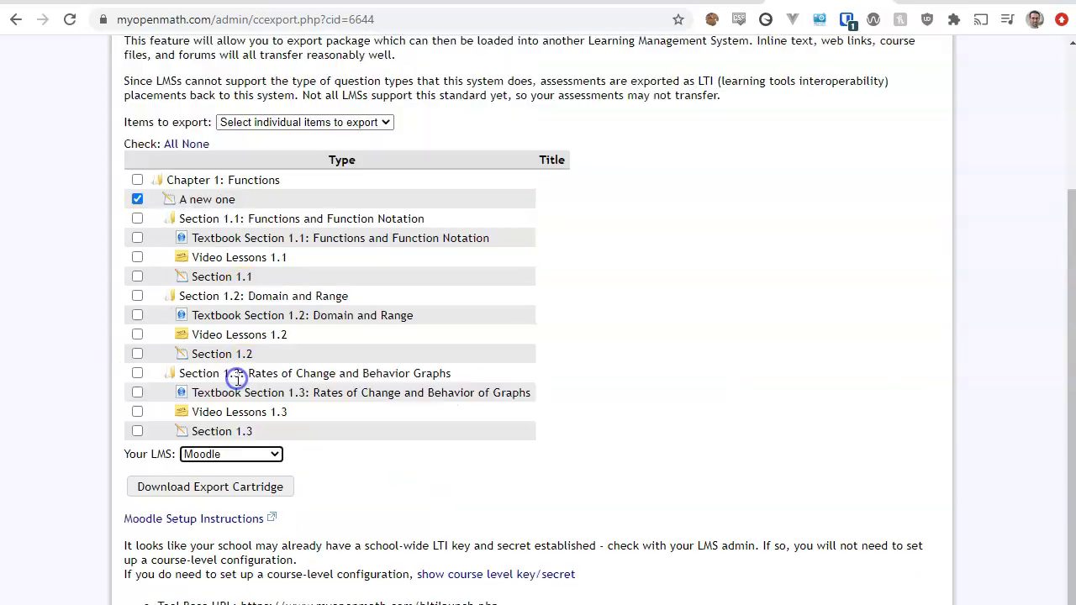
left_click(217, 450)
left_click(217, 484)
left_click(214, 420)
left_click(221, 435)
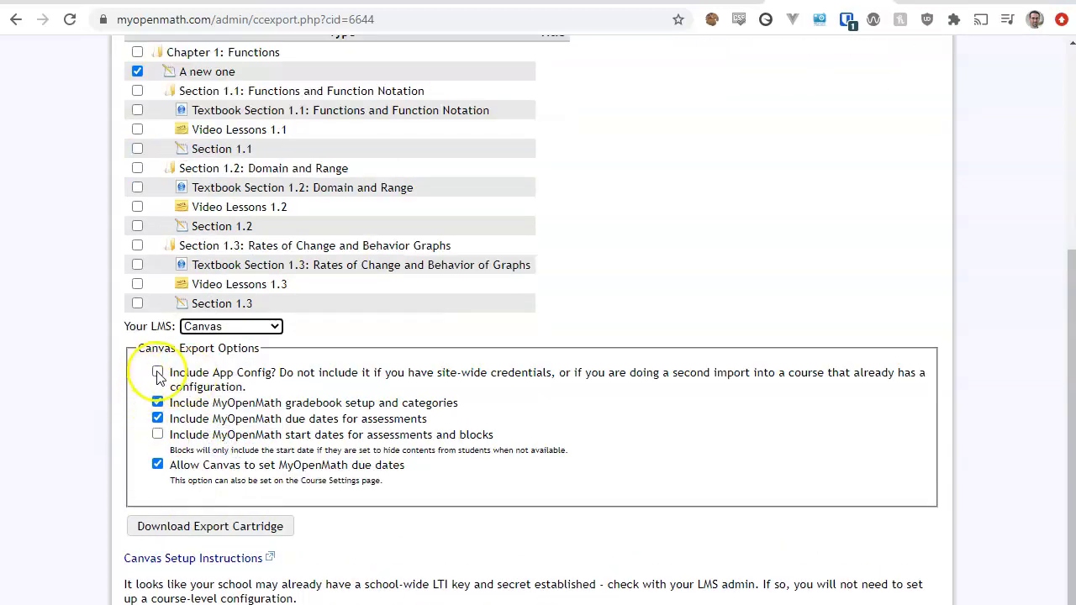
scroll(160, 336, "up", 2)
scroll(596, 362, "up", 2)
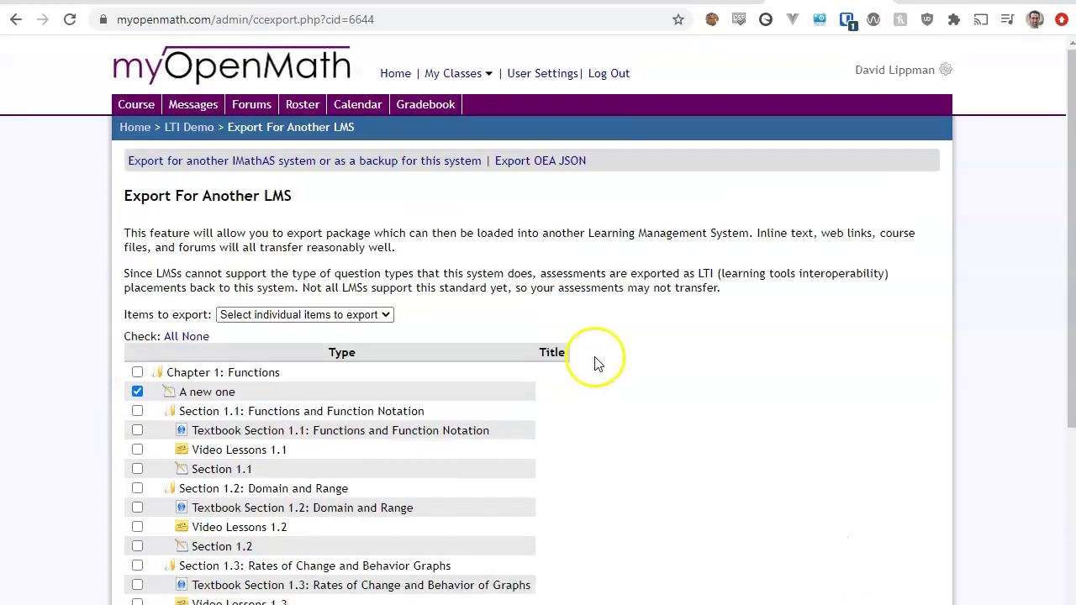
Return to the LTI Demo course and scroll through the Chapter 1: Functions contents
left_click(185, 135)
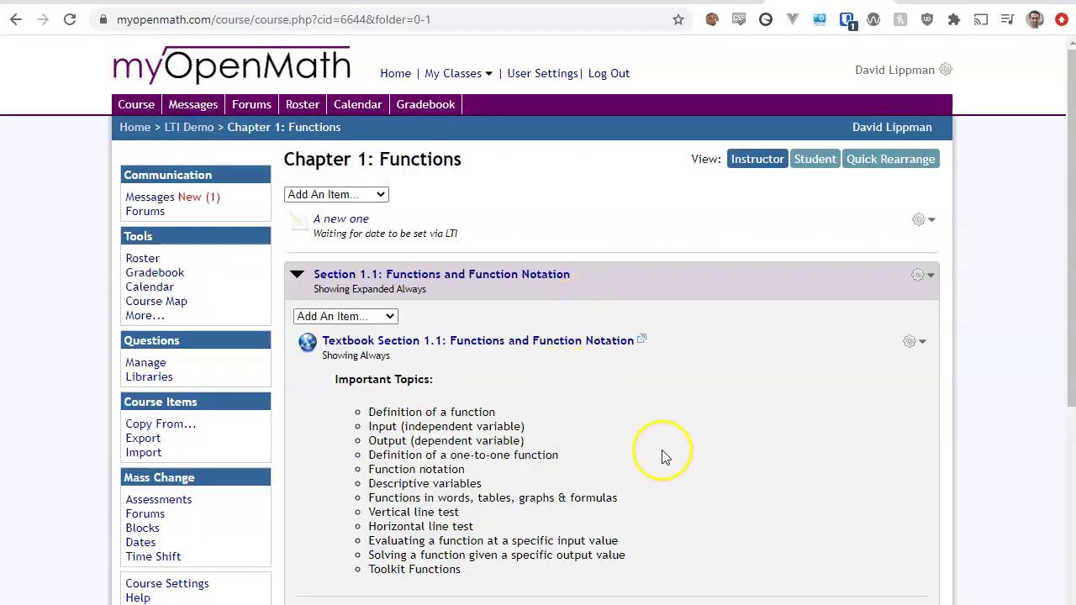
scroll(652, 410, "down", 1)
scroll(651, 407, "down", 4)
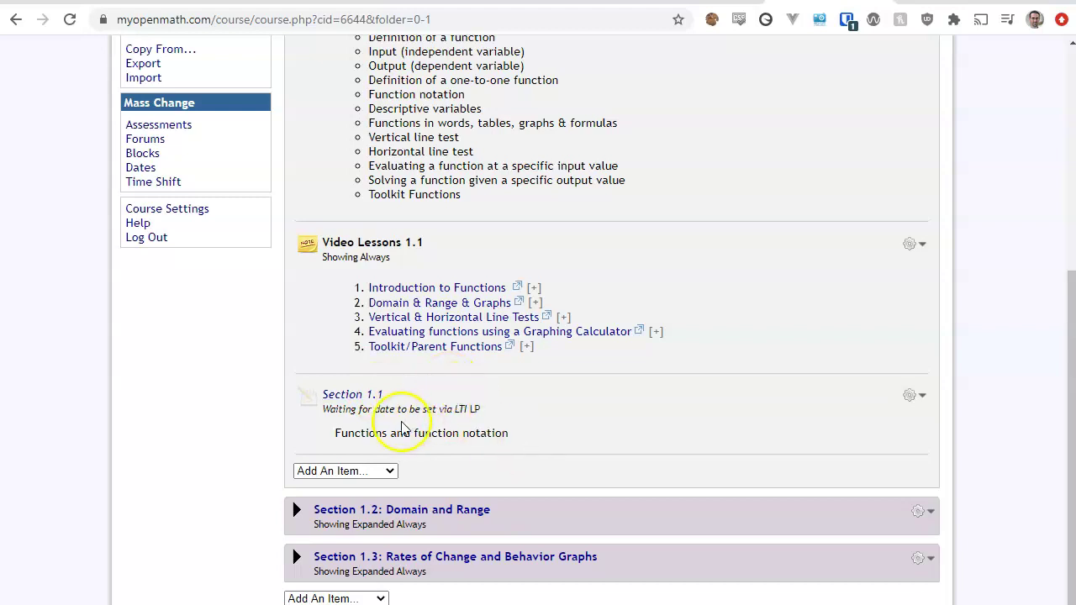
scroll(400, 425, "up", 3)
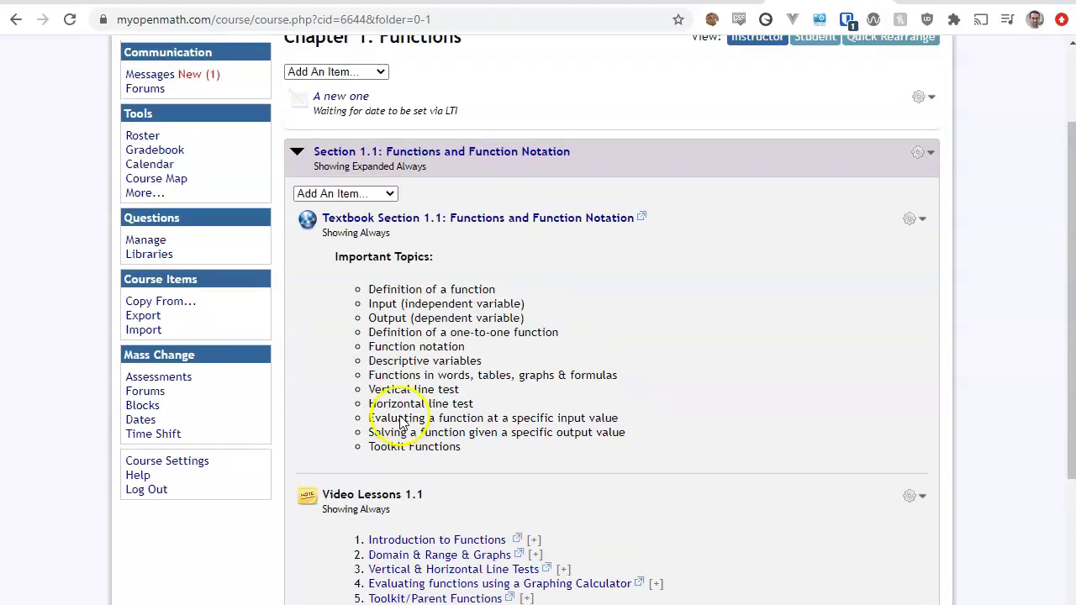
From Home, open the last course named LTI in the course list
left_click(141, 135)
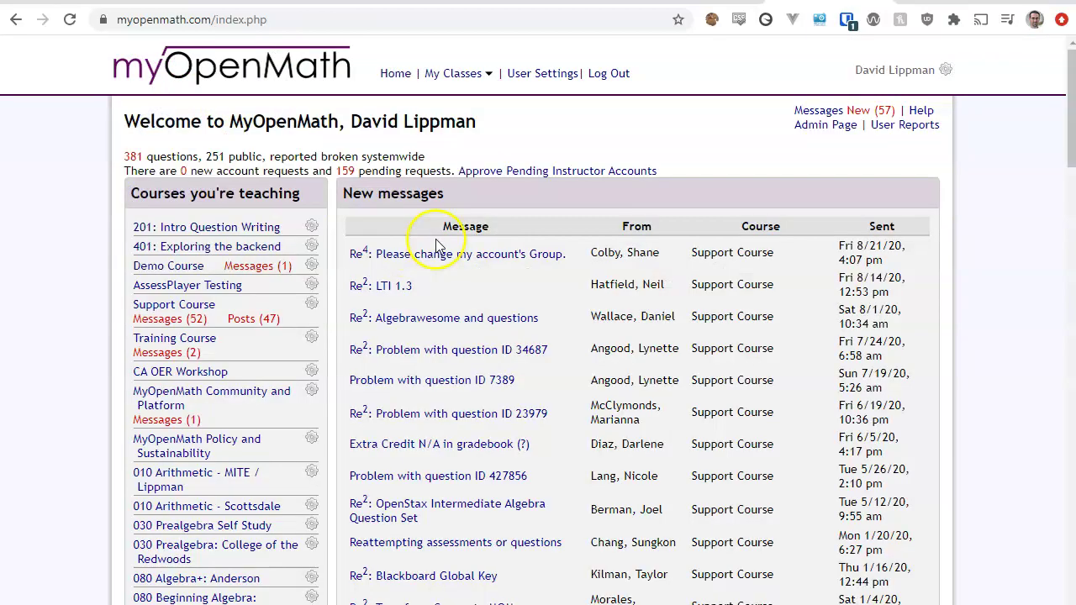
scroll(436, 245, "down", 20)
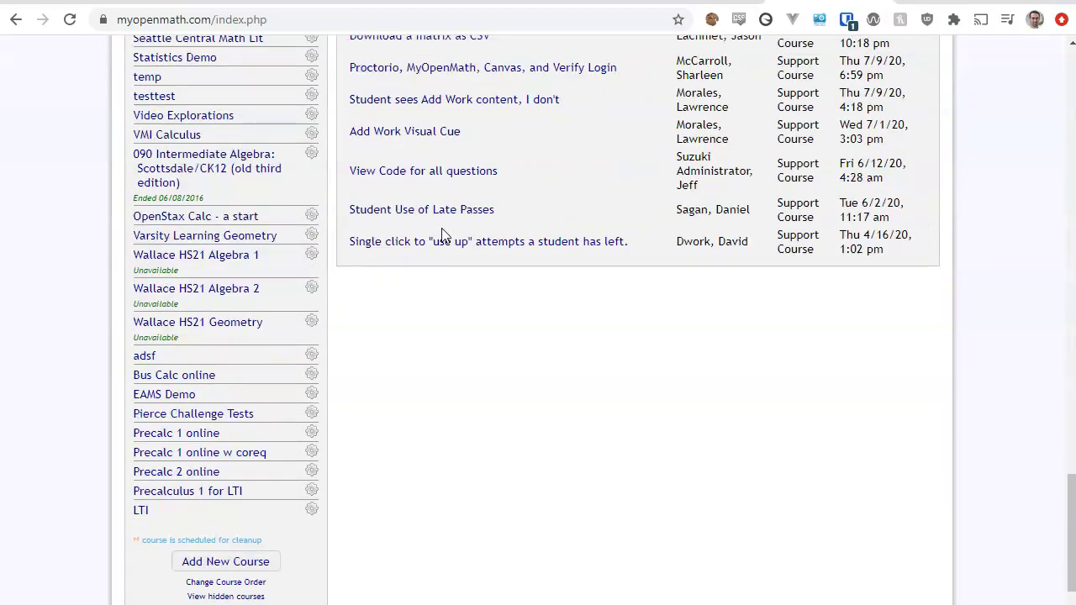
scroll(200, 292, "up", 5)
left_click(141, 284)
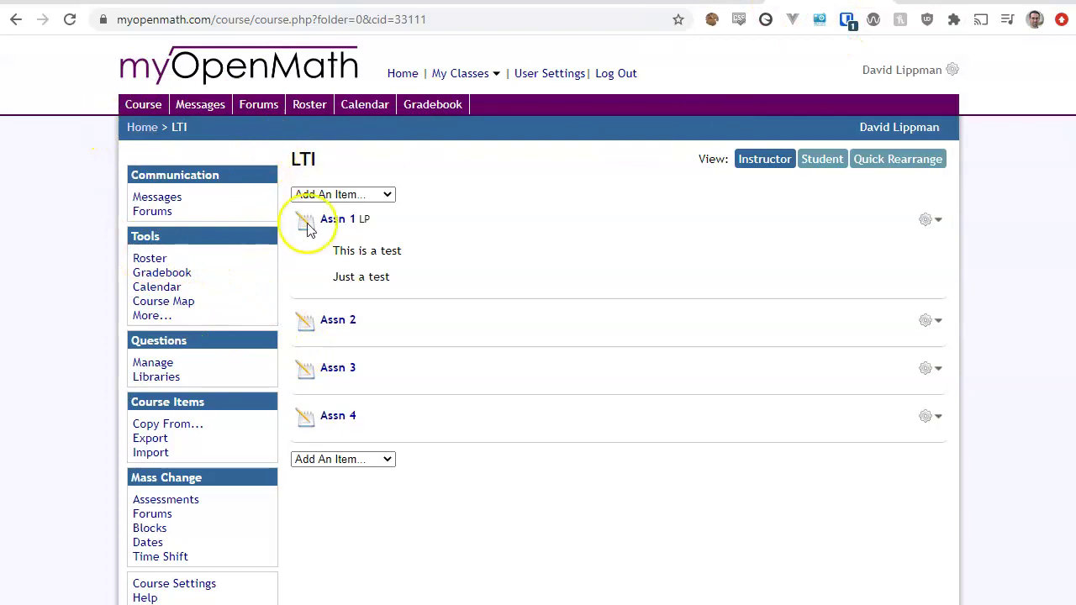
scroll(168, 277, "down", 20)
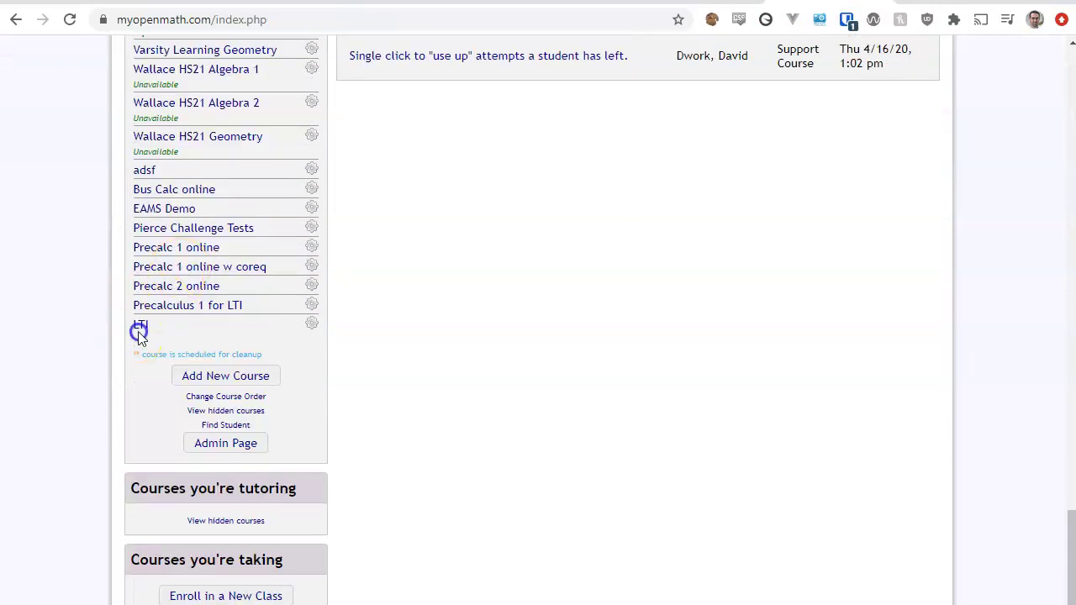
left_click(140, 328)
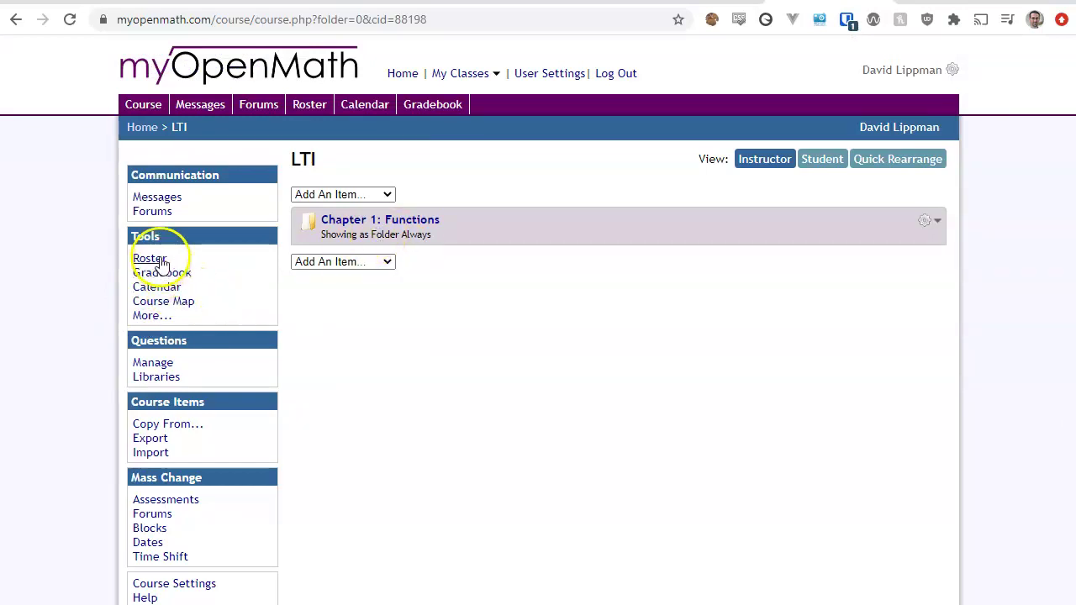
Check the enrolled student's details and time limit multiplier in Roster, then return to the course page
left_click(162, 260)
left_click(271, 350)
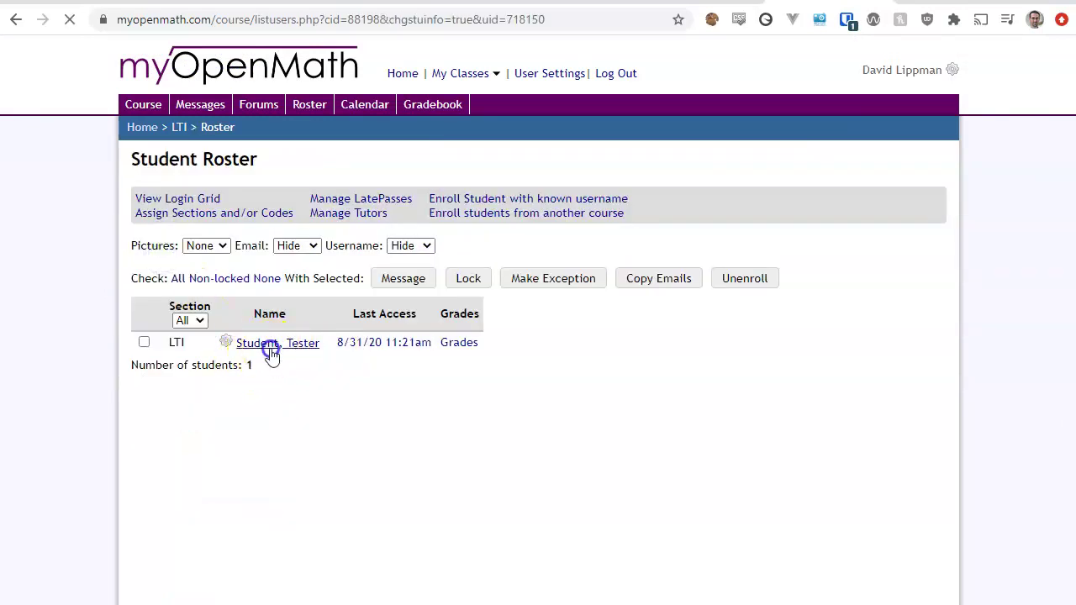
left_click_drag(355, 392, 273, 391)
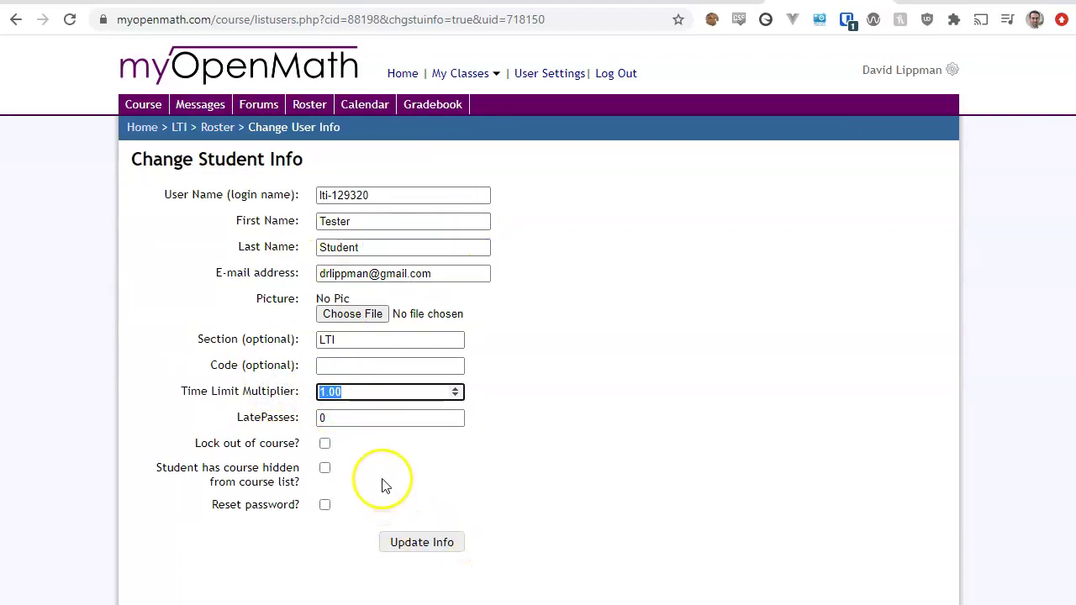
left_click(217, 127)
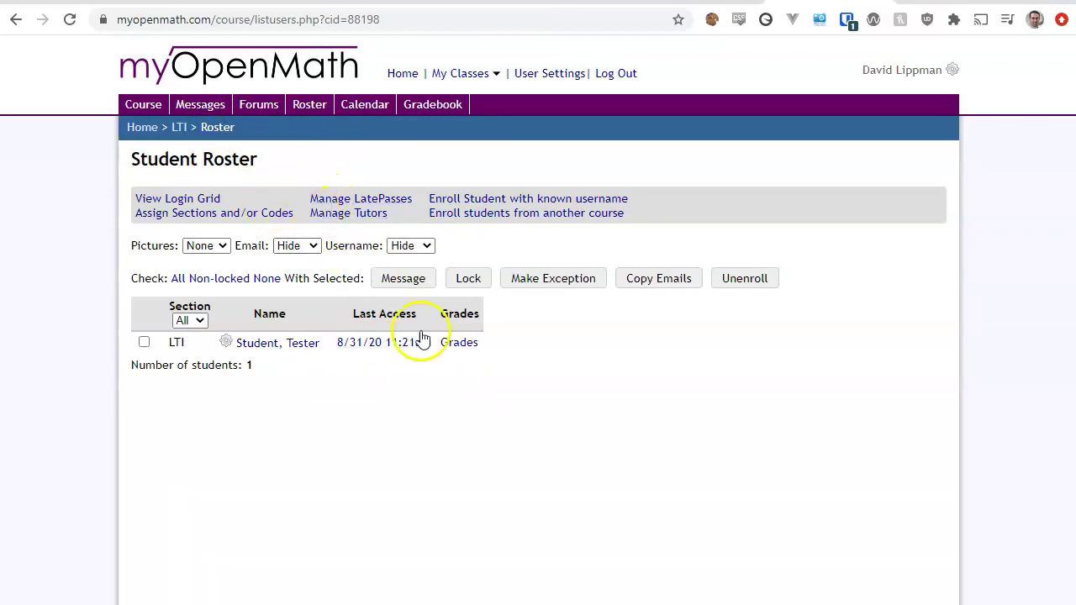
left_click(176, 131)
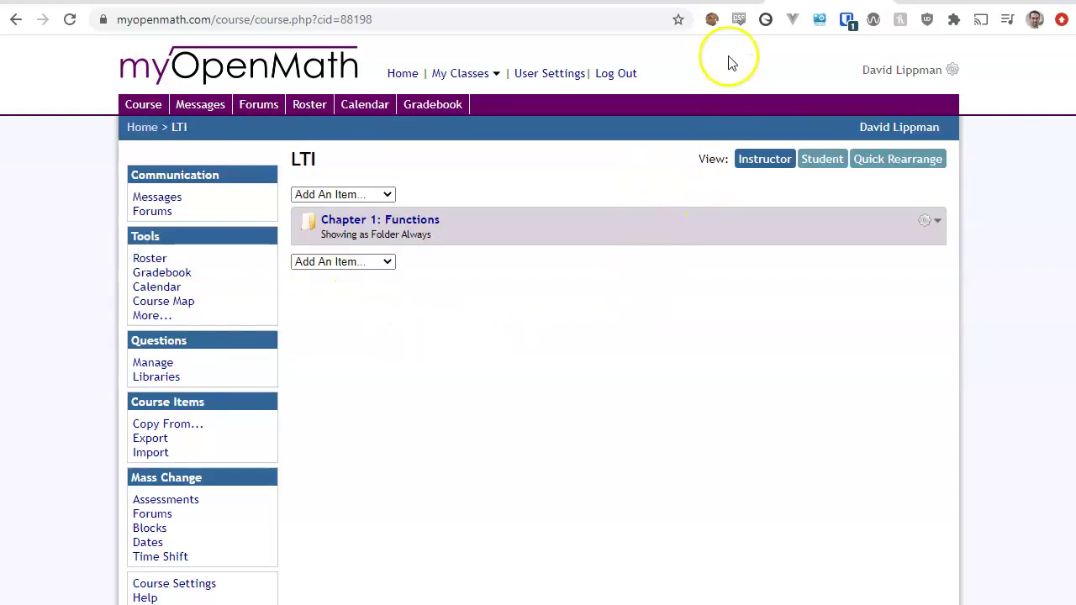
Switch to the Canvas course and open its Assignments list
left_click(673, 5)
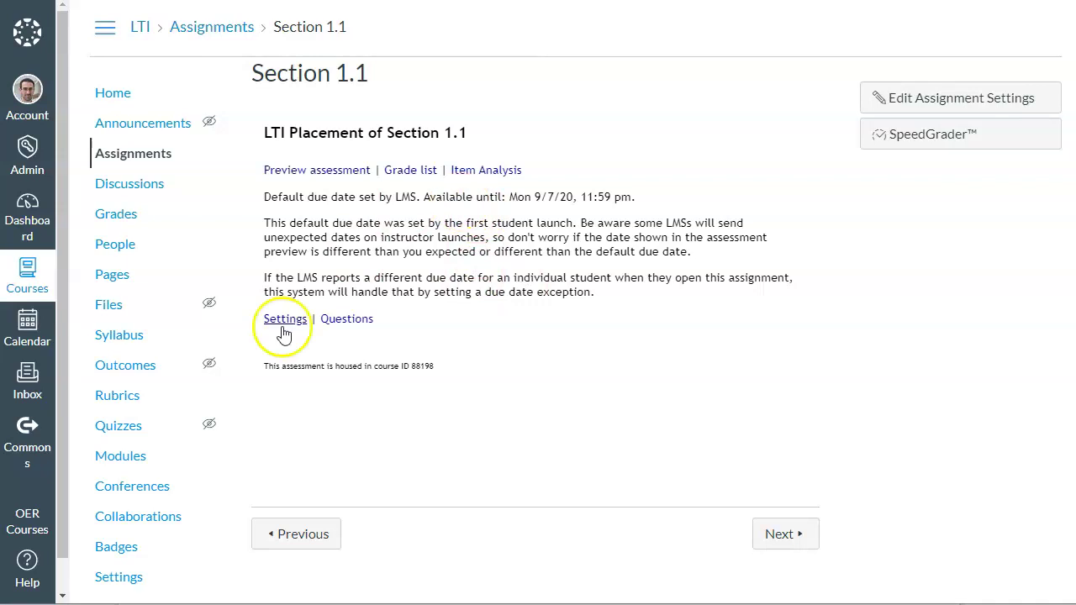
left_click(154, 163)
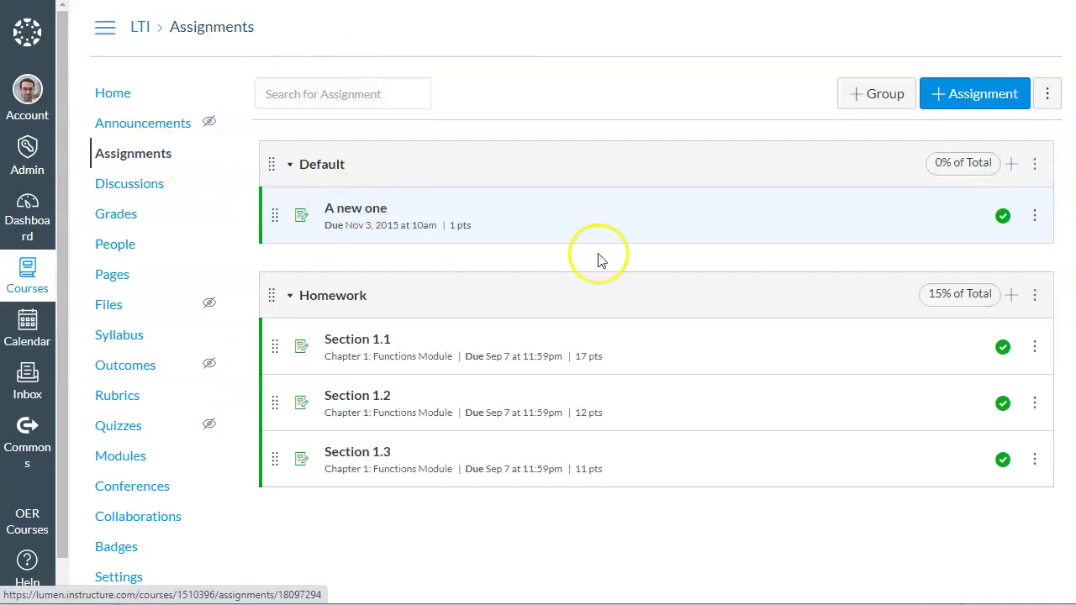
Review Section 1.1's full edit settings via Edit > More Options, then cancel without saving
left_click(1035, 348)
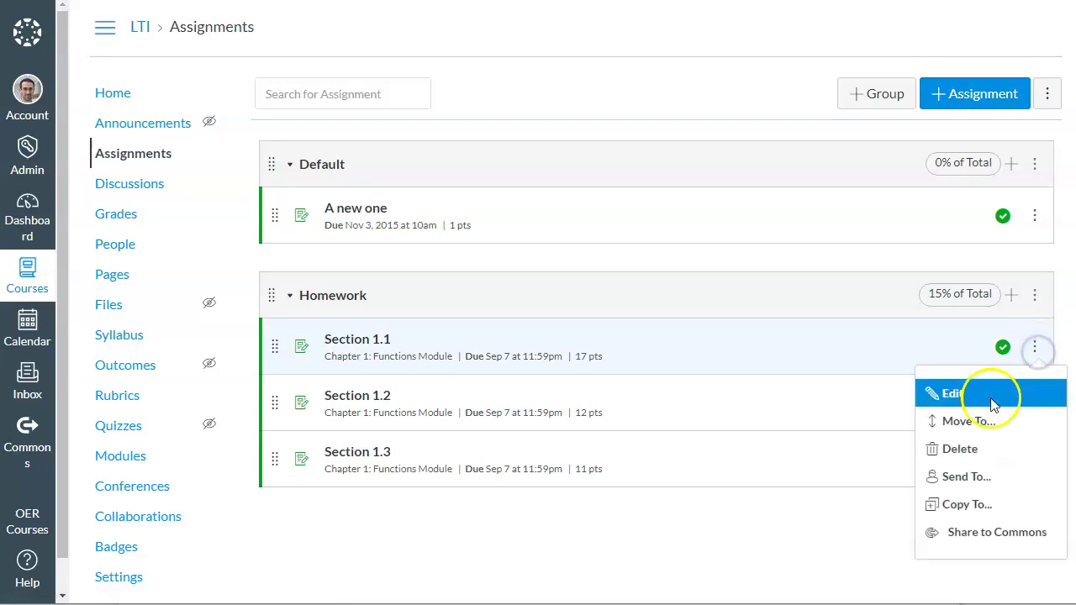
left_click(992, 401)
left_click(370, 439)
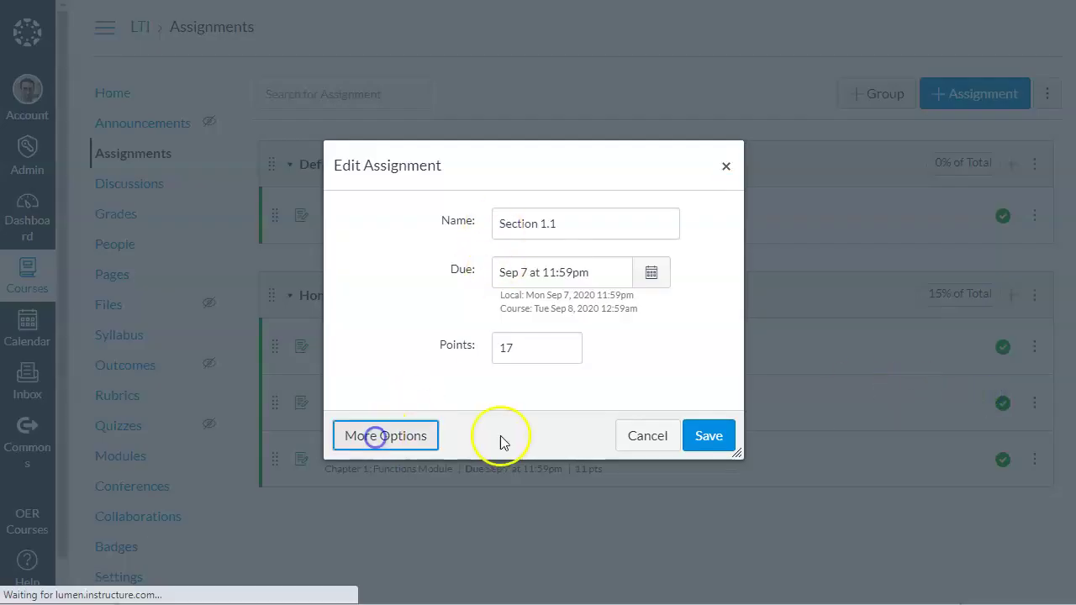
scroll(594, 267, "down", 5)
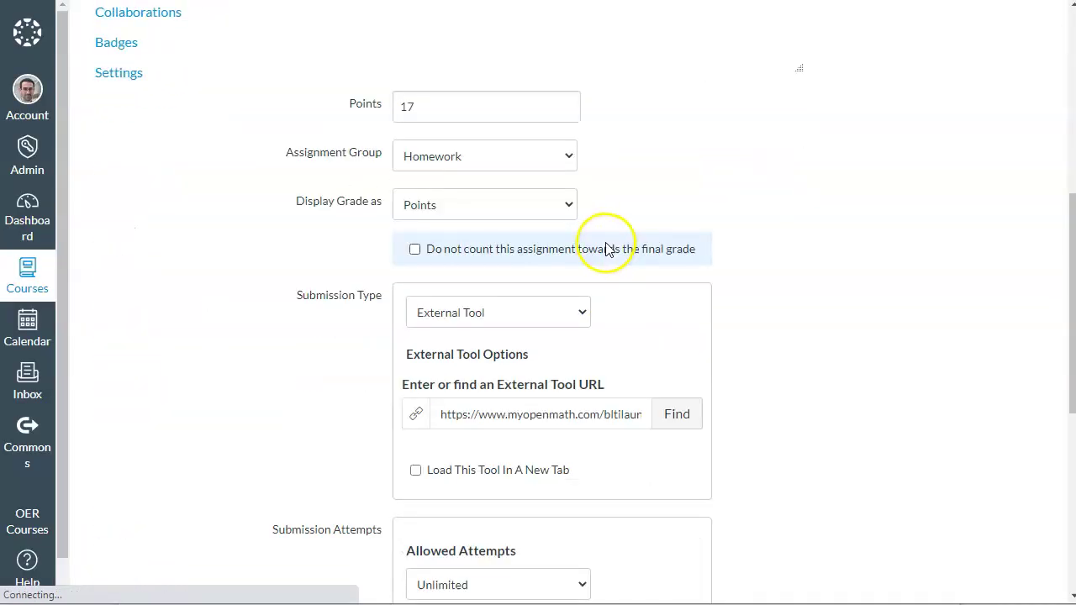
scroll(790, 260, "down", 2)
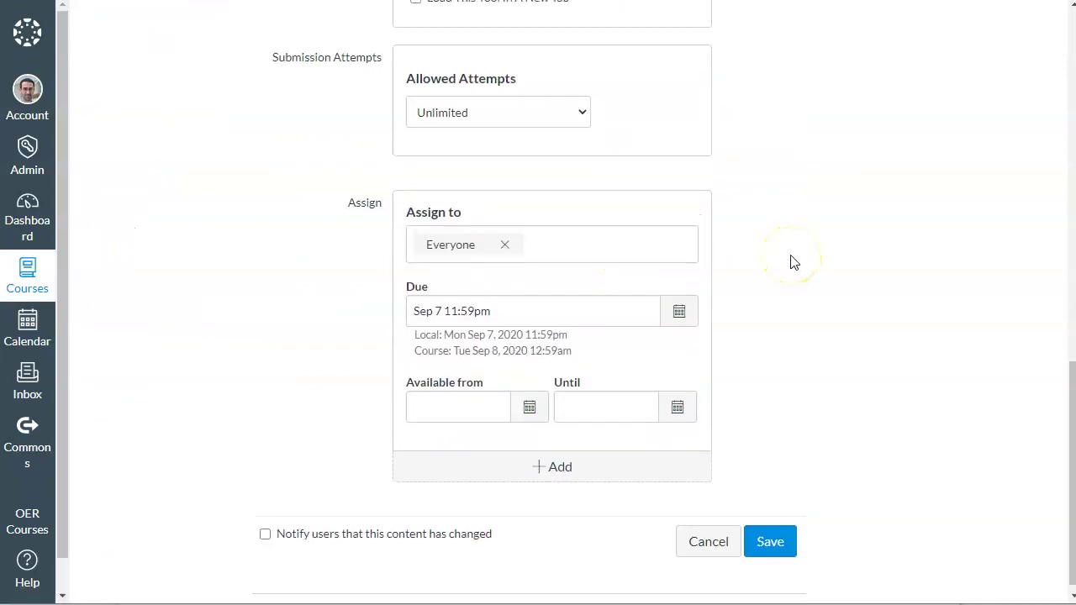
scroll(790, 262, "up", 4)
scroll(790, 262, "up", 5)
scroll(791, 262, "down", 8)
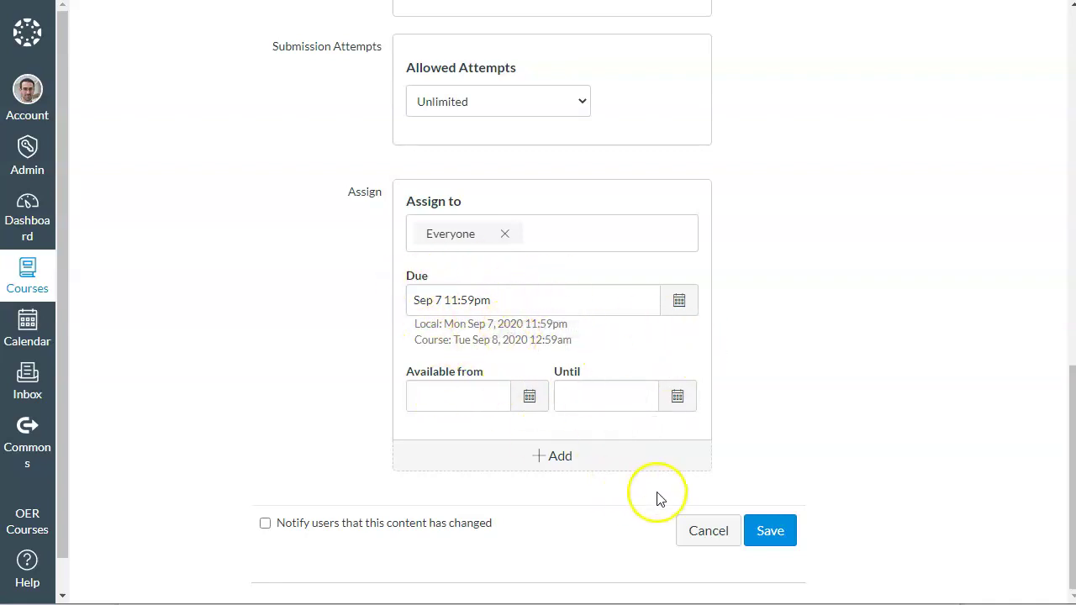
left_click(709, 531)
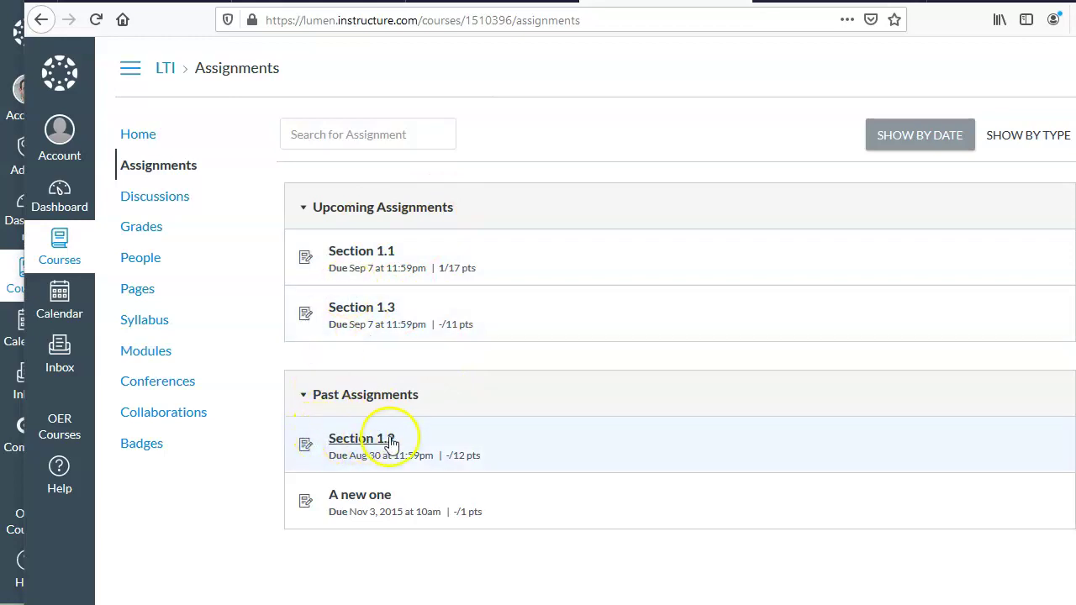
As the student, redeem a LatePass on Section 1.2, start it, then resume the attempt
left_click(383, 438)
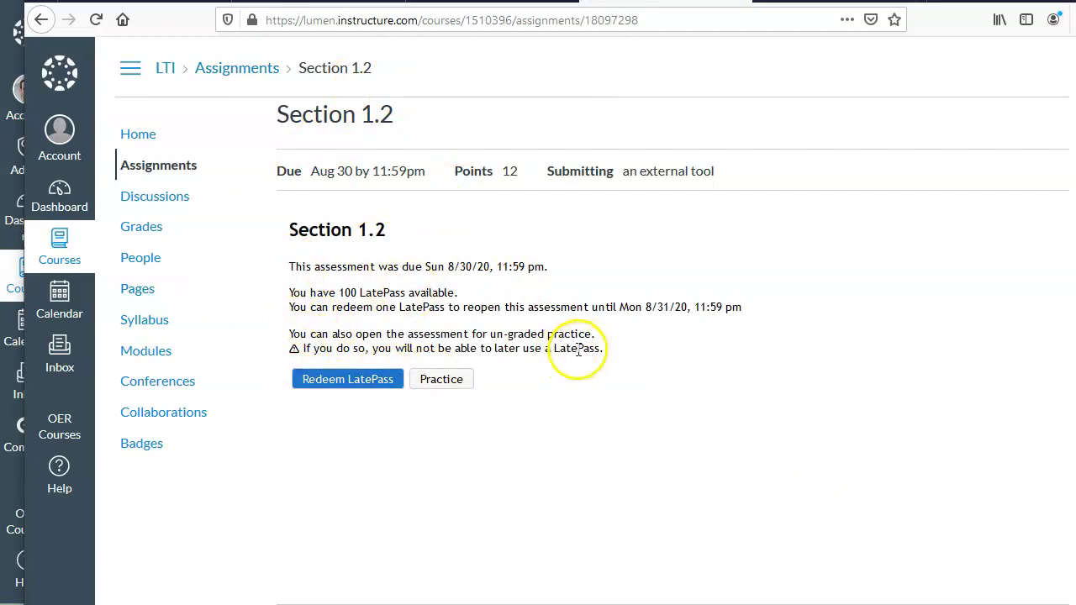
left_click(322, 381)
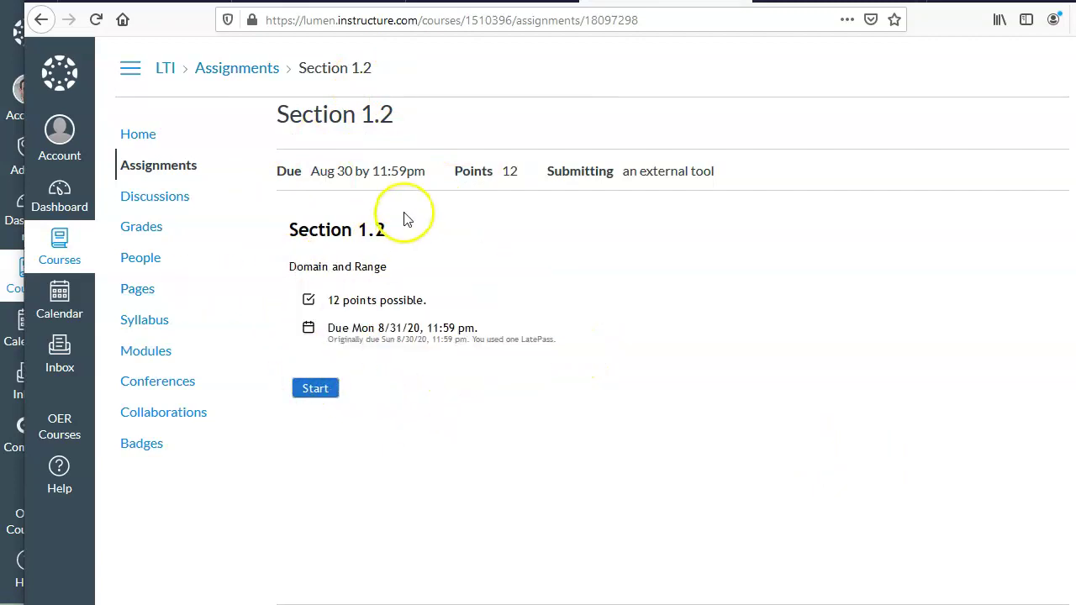
left_click(318, 390)
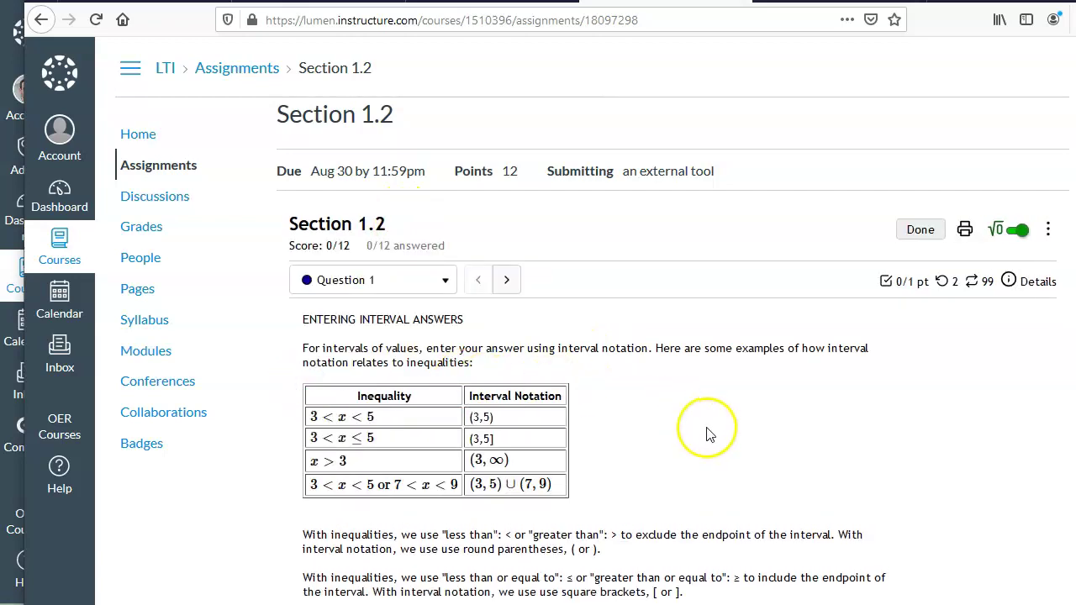
left_click(160, 164)
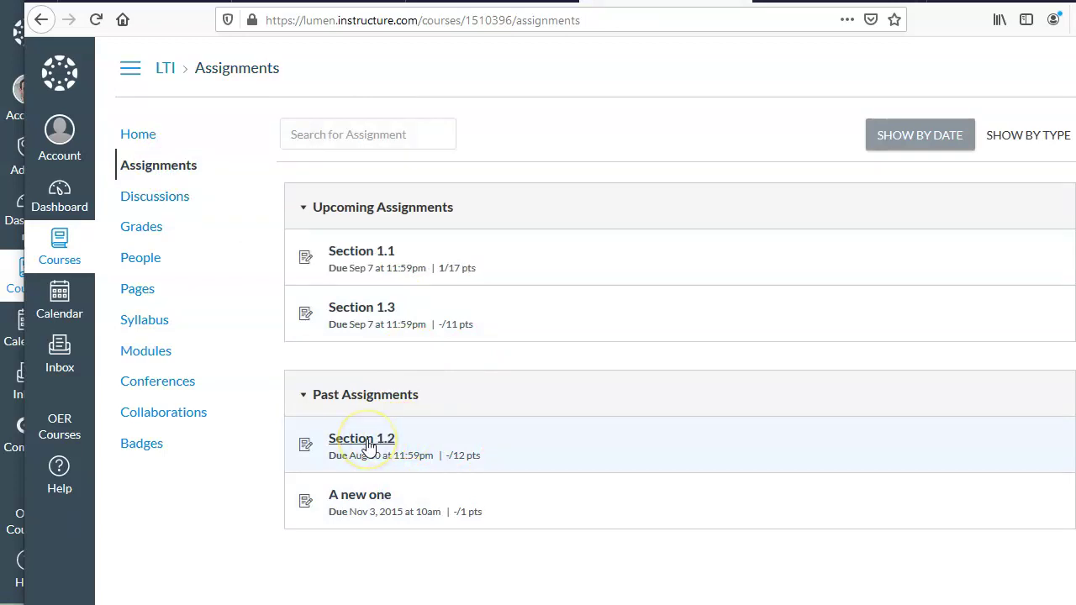
left_click(368, 446)
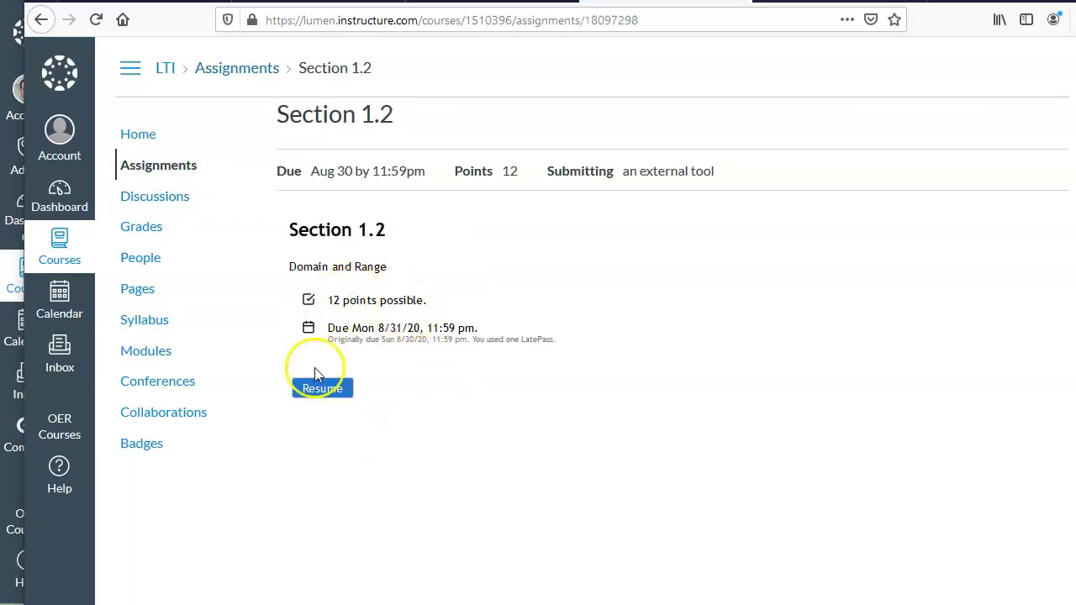
left_click(322, 388)
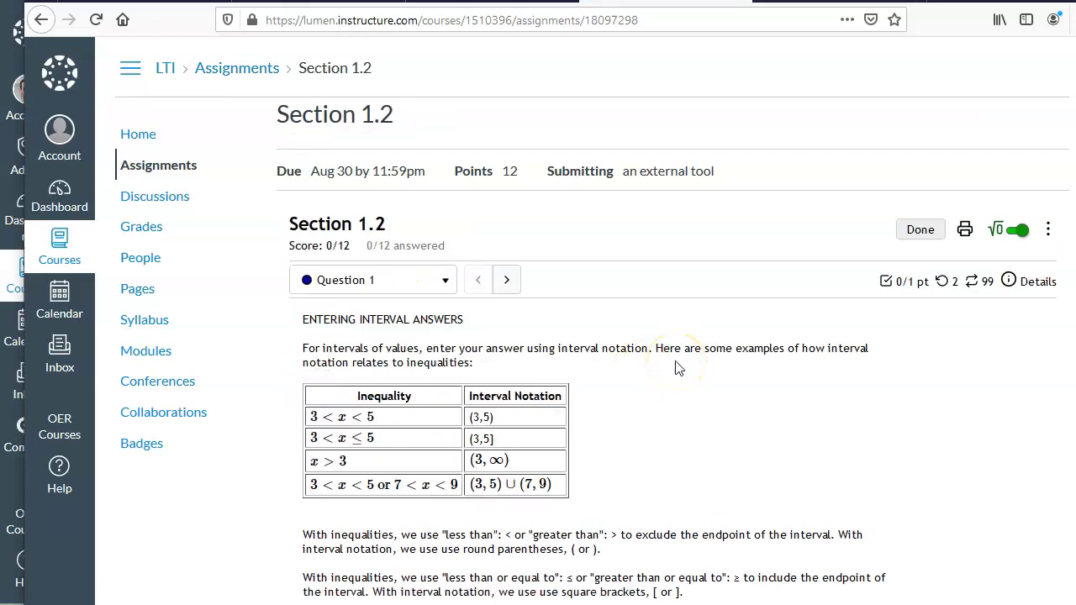